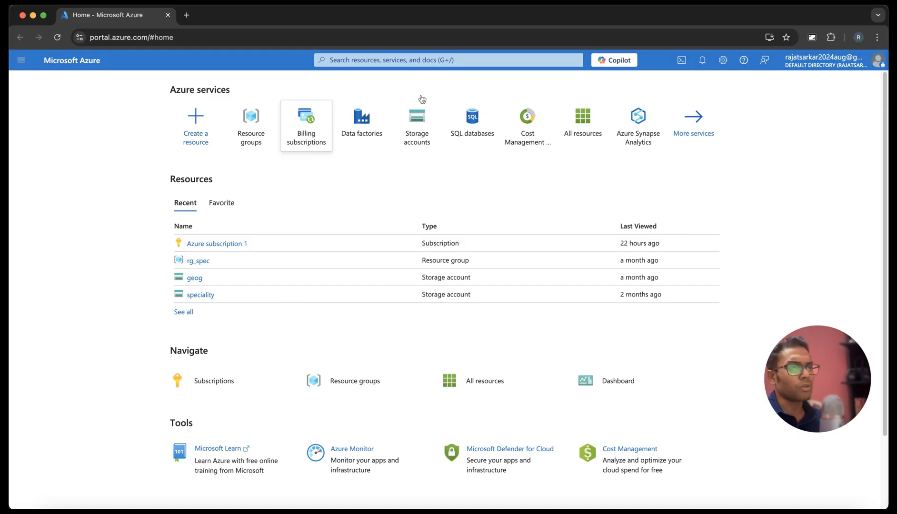
{"action": "left_click", "coordinate": [434, 61]}
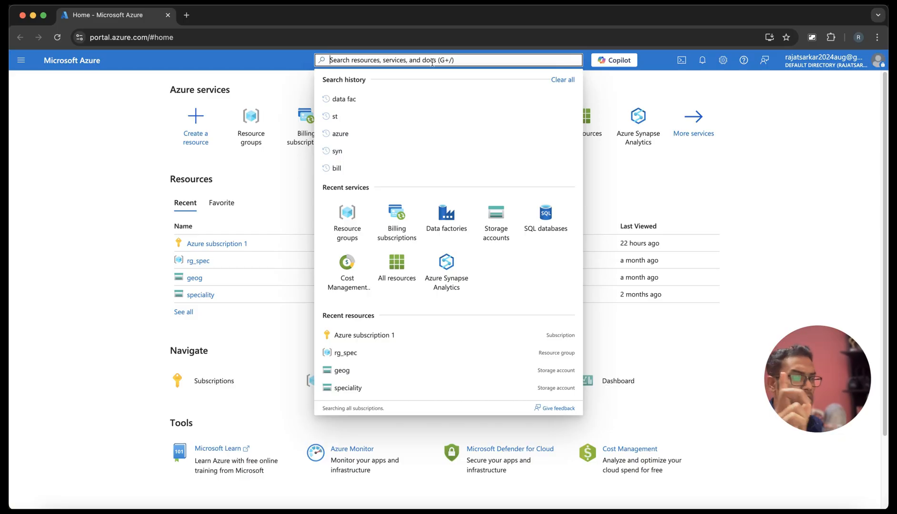
{"action": "type", "text": "sql"}
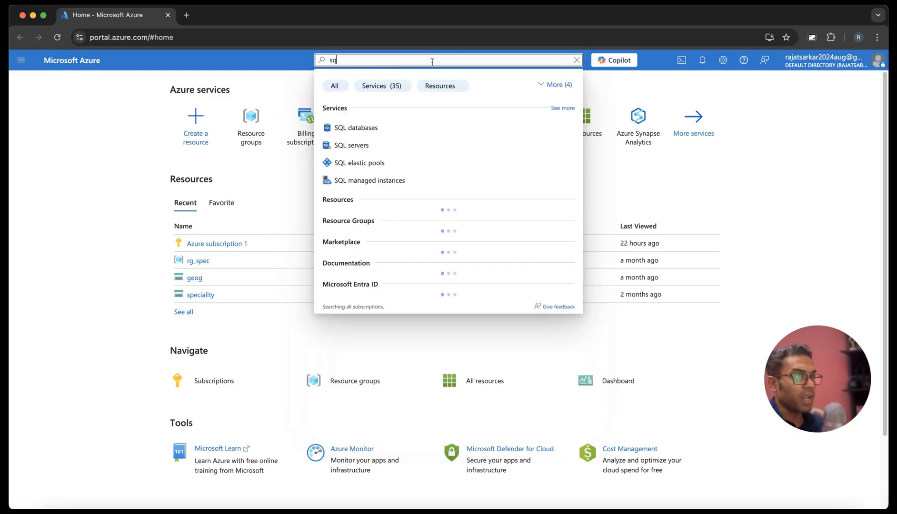
{"action": "left_click", "coordinate": [361, 128]}
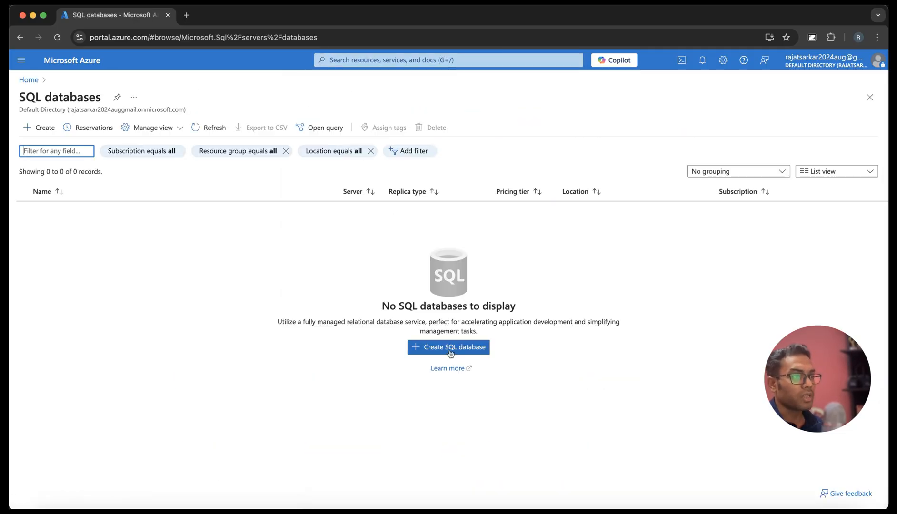
{"action": "left_click", "coordinate": [450, 348]}
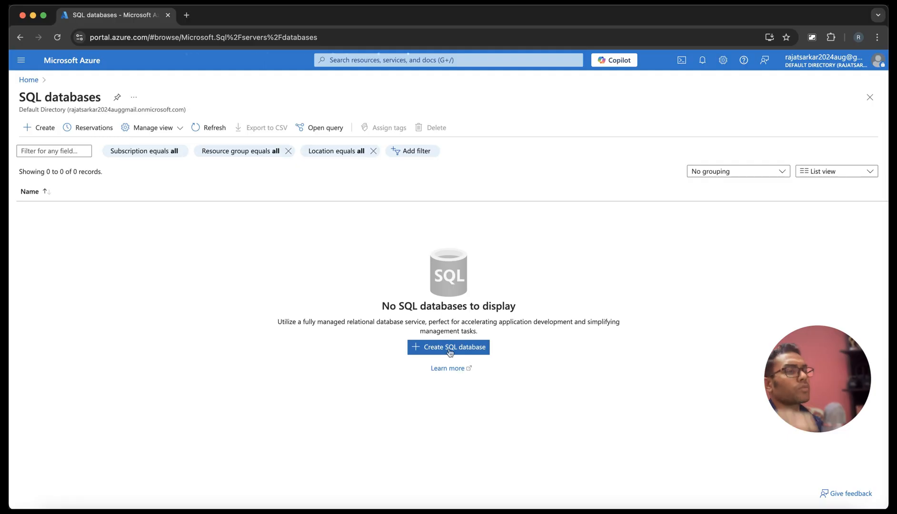
{"action": "left_click", "coordinate": [449, 349]}
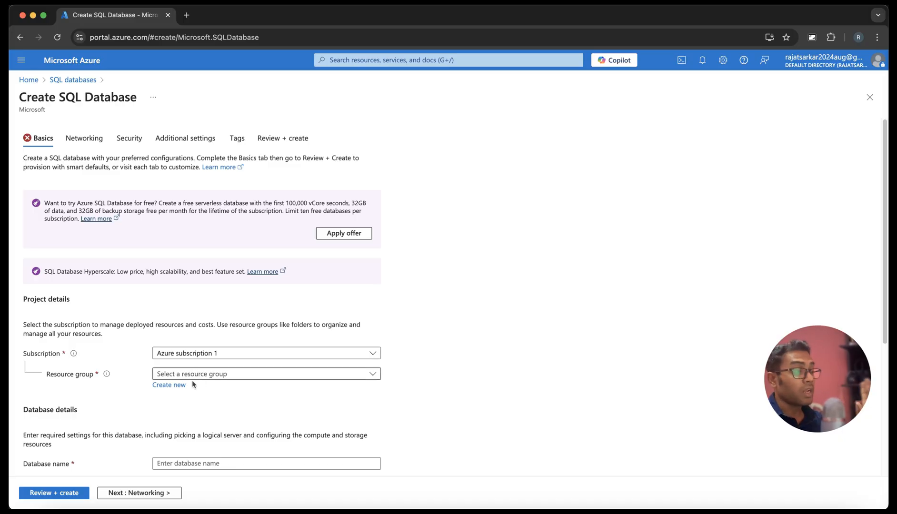
{"action": "left_click", "coordinate": [64, 68]}
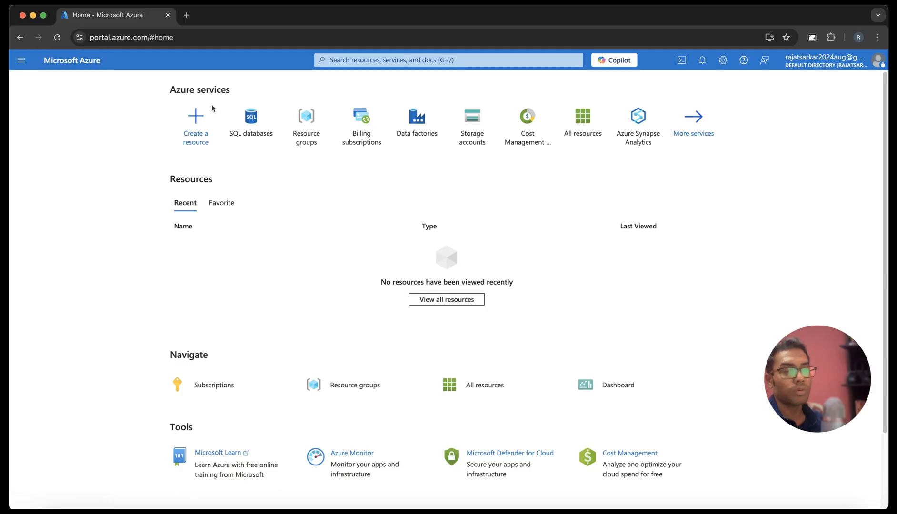
- Search the portal for "res" and open the Resource groups service
{"action": "mouse_move", "coordinate": [286, 152]}
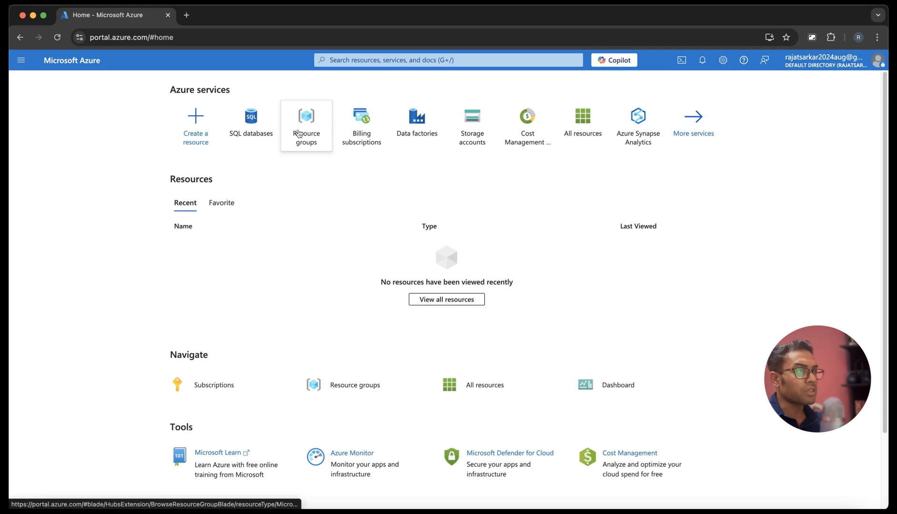
{"action": "left_click", "coordinate": [362, 58]}
{"action": "type", "text": "res"}
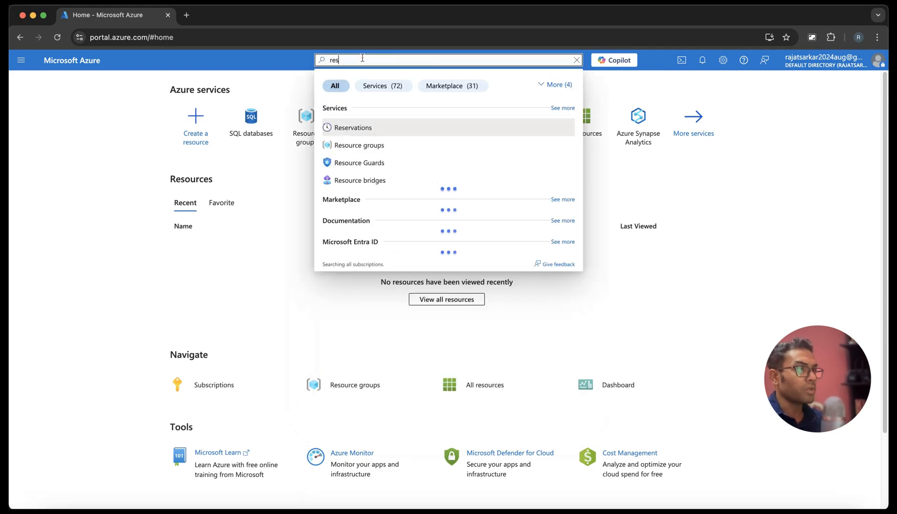
{"action": "left_click", "coordinate": [352, 149]}
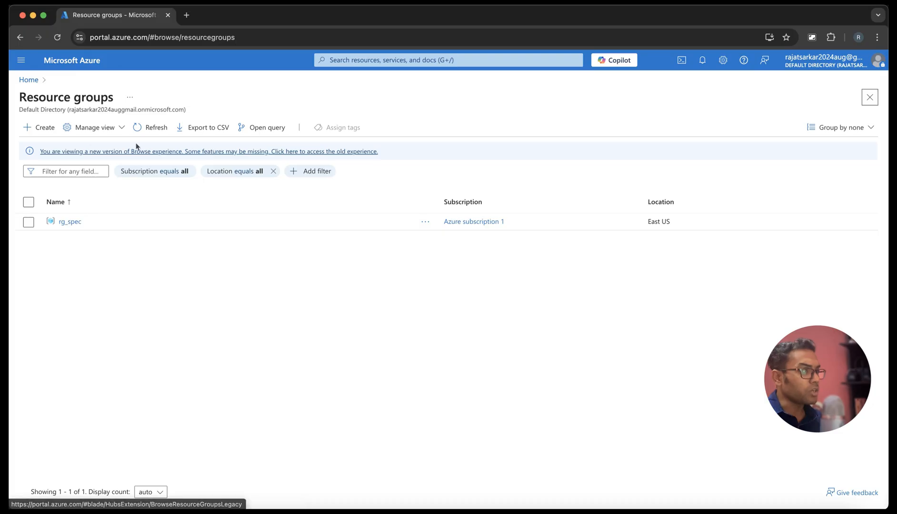
- Create a resource group named training_1c under Azure subscription 1, and dismiss the creation notification
{"action": "left_click", "coordinate": [39, 128]}
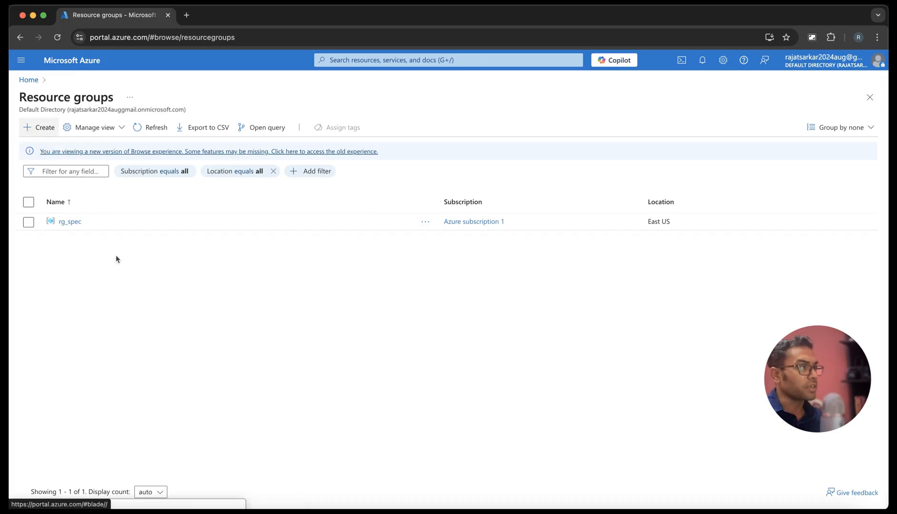
{"action": "left_click", "coordinate": [26, 129]}
{"action": "left_click", "coordinate": [167, 221]}
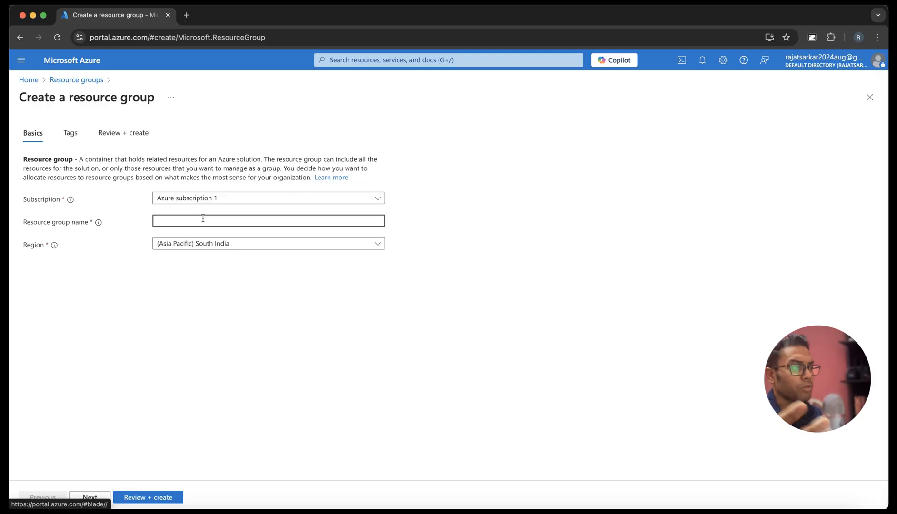
{"action": "type", "text": "tr"}
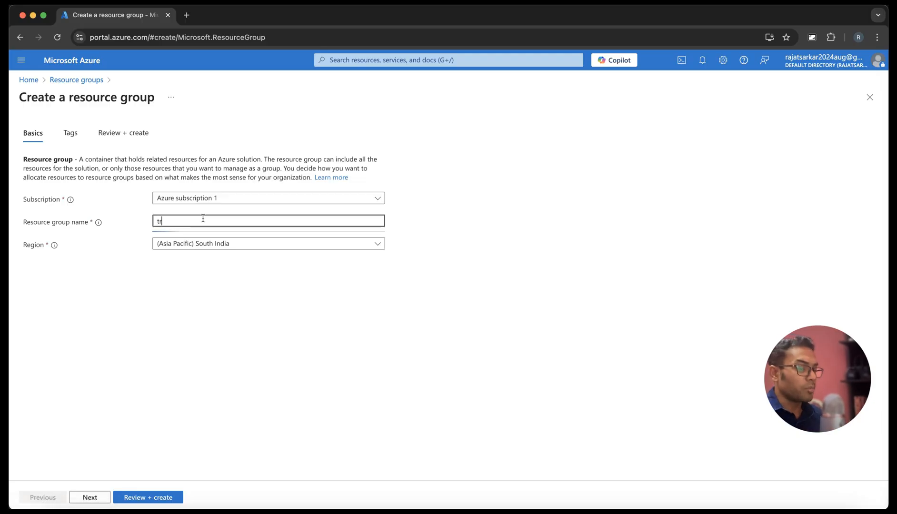
{"action": "type", "text": "aining_1c"}
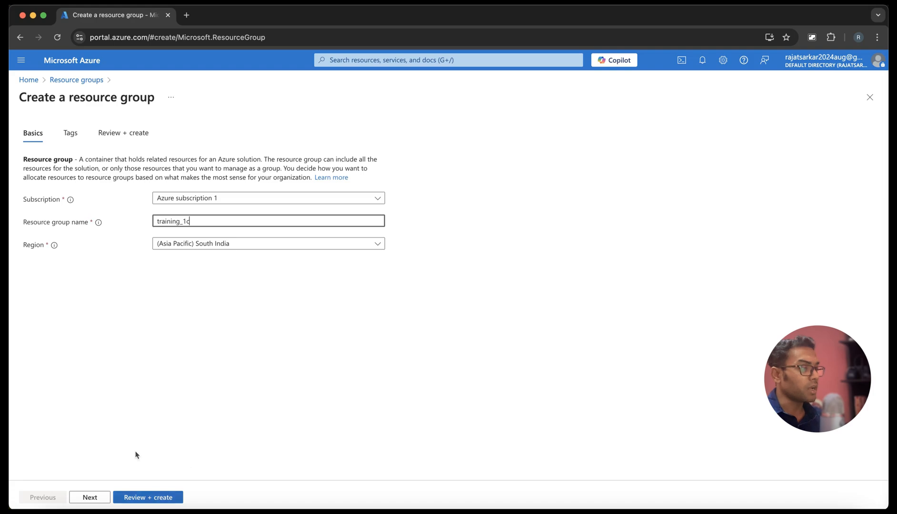
{"action": "left_click", "coordinate": [145, 497]}
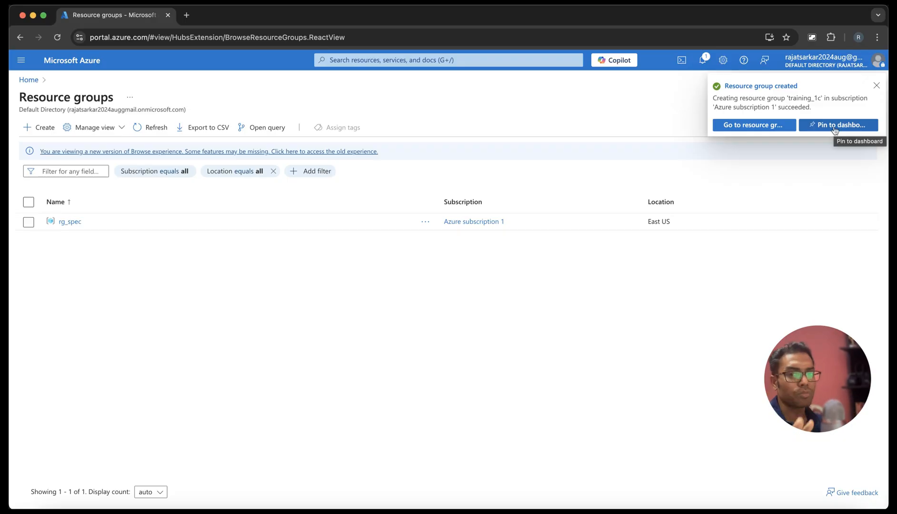
{"action": "left_click", "coordinate": [876, 87]}
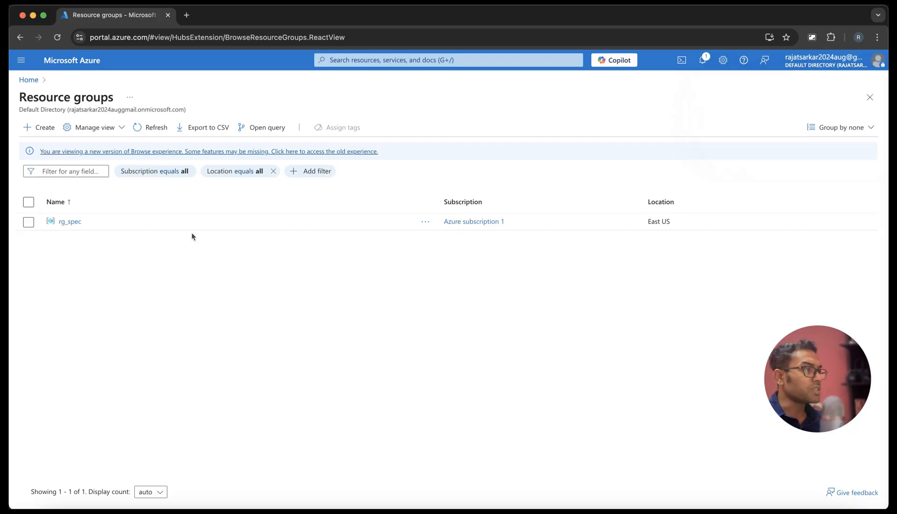
- Search the portal for "sql", open SQL databases and start creating a SQL database
{"action": "left_click", "coordinate": [349, 60]}
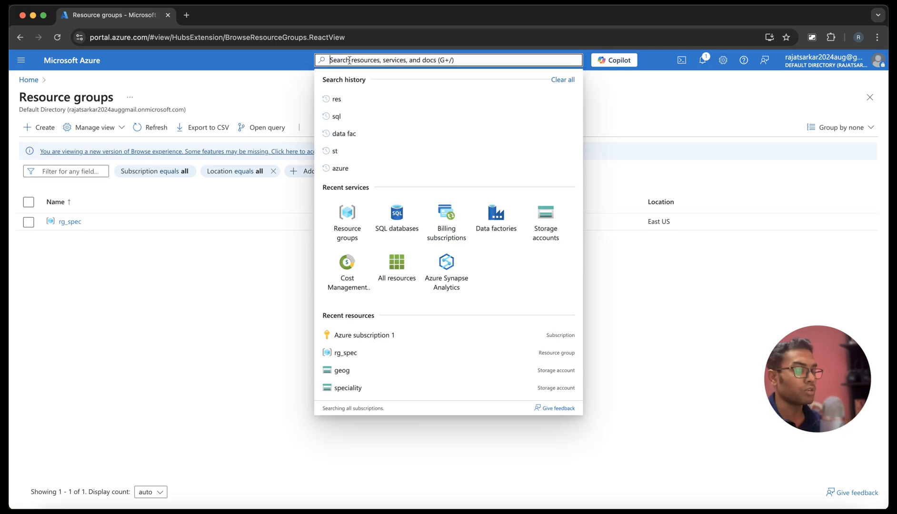
{"action": "type", "text": "sql"}
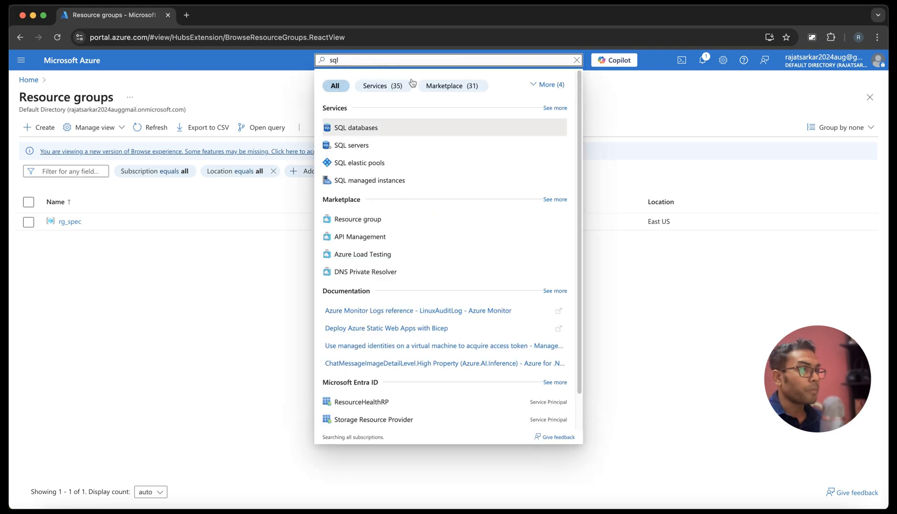
{"action": "left_click", "coordinate": [362, 127]}
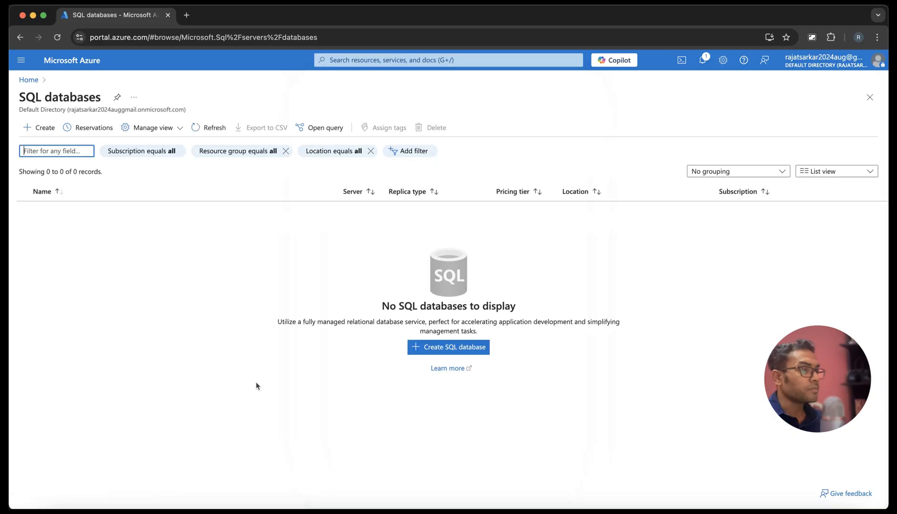
{"action": "left_click", "coordinate": [429, 348]}
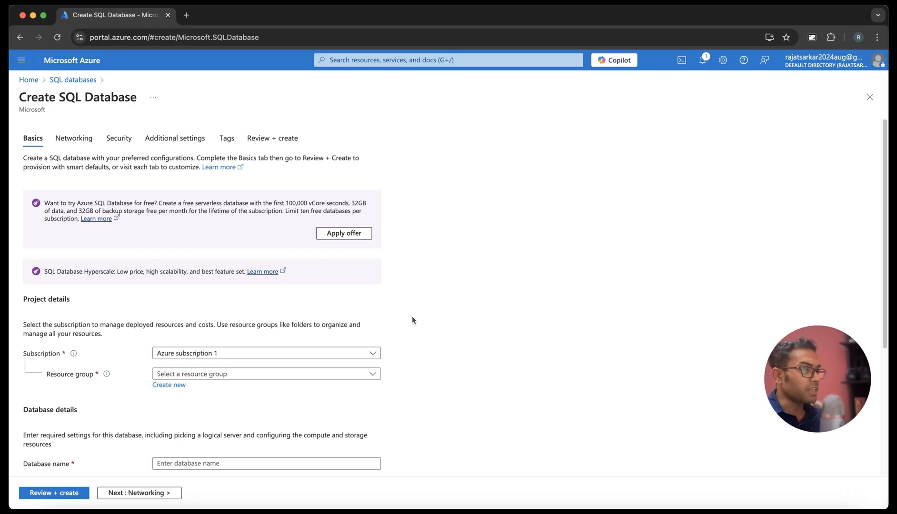
- Assign the new SQL database to the training_1c resource group
{"action": "scroll", "coordinate": [412, 320], "scroll_direction": "down", "scroll_amount": 4}
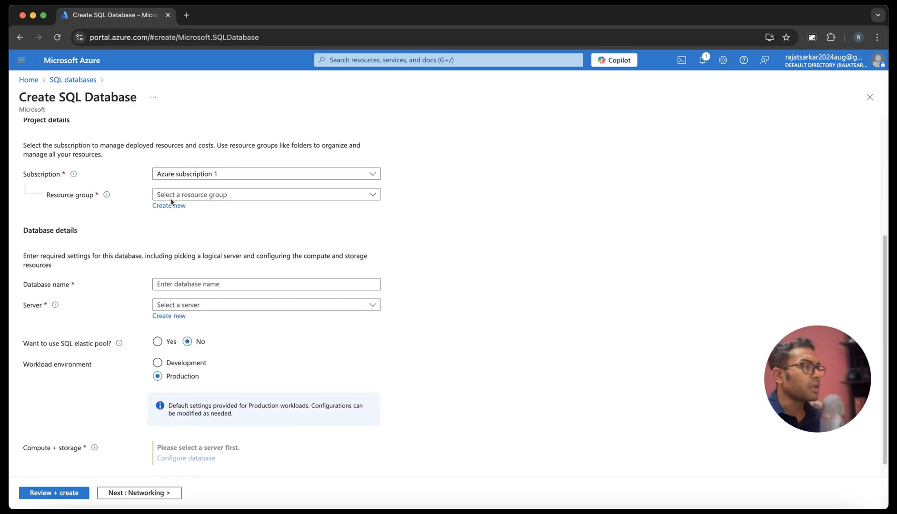
{"action": "left_click", "coordinate": [261, 196]}
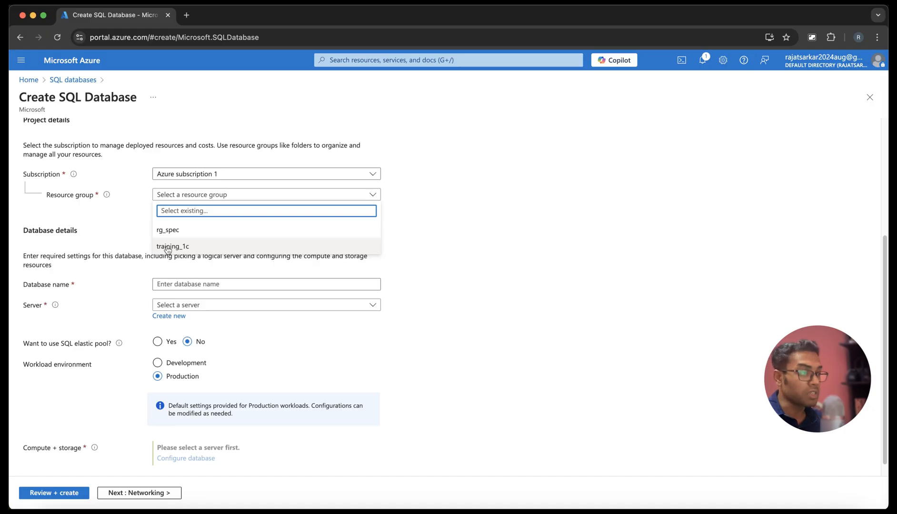
{"action": "left_click", "coordinate": [189, 247]}
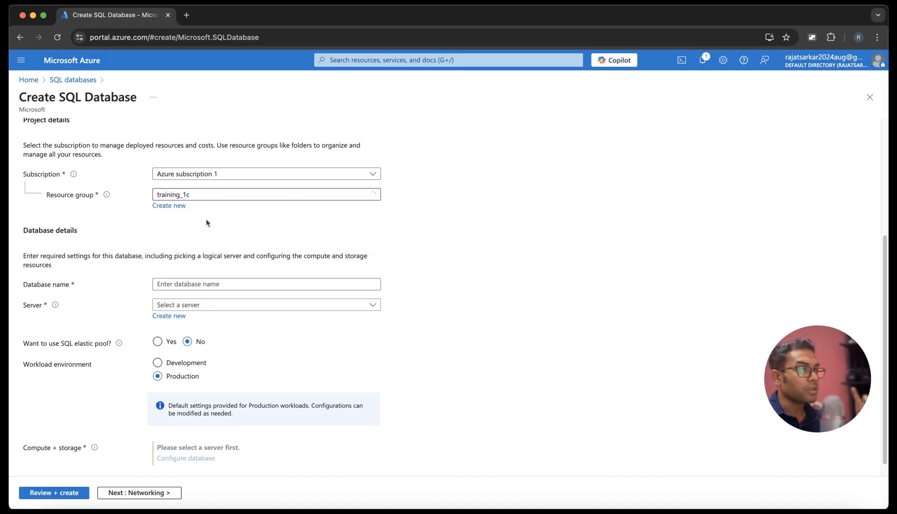
- Name the new SQL database dbtraining_1c in the database details
{"action": "left_click", "coordinate": [189, 285]}
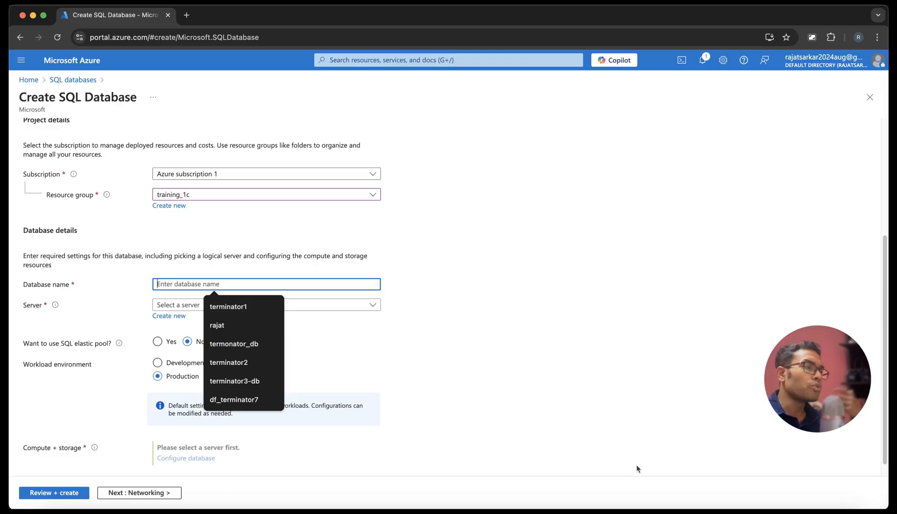
{"action": "type", "text": "t"}
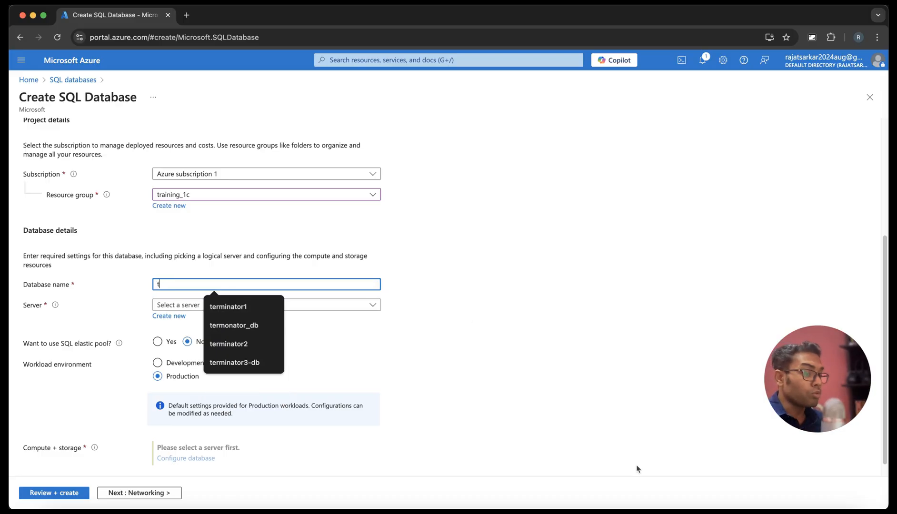
{"action": "type", "text": "raining_"}
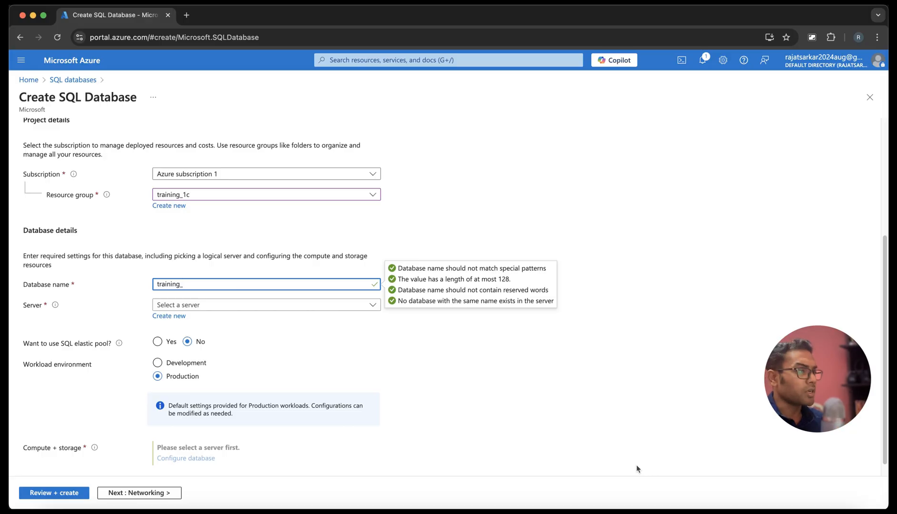
{"action": "type", "text": "c"}
{"action": "key", "text": "Left"}
{"action": "key", "text": "Left"}
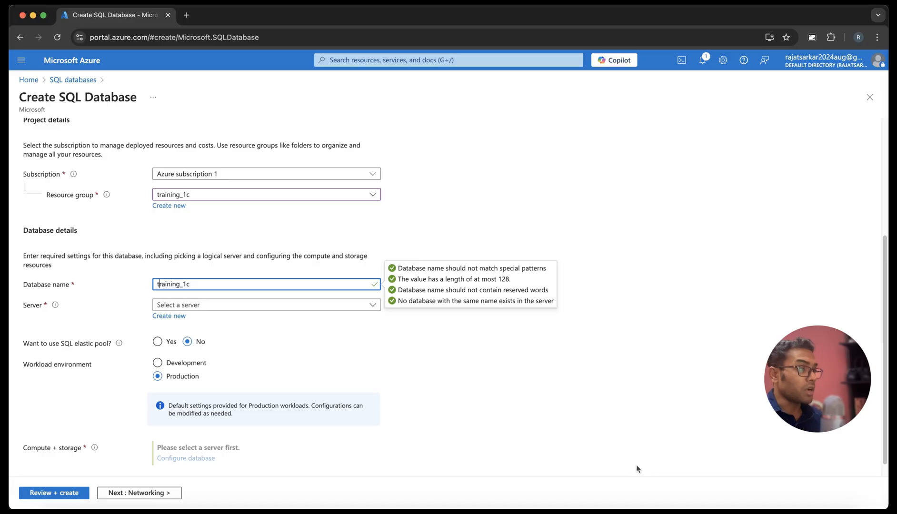
{"action": "type", "text": "db"}
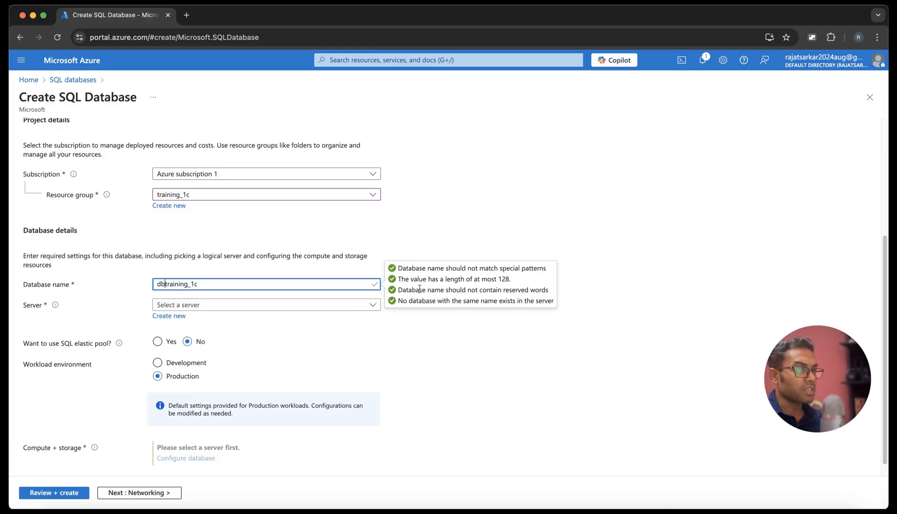
{"action": "left_click", "coordinate": [179, 309]}
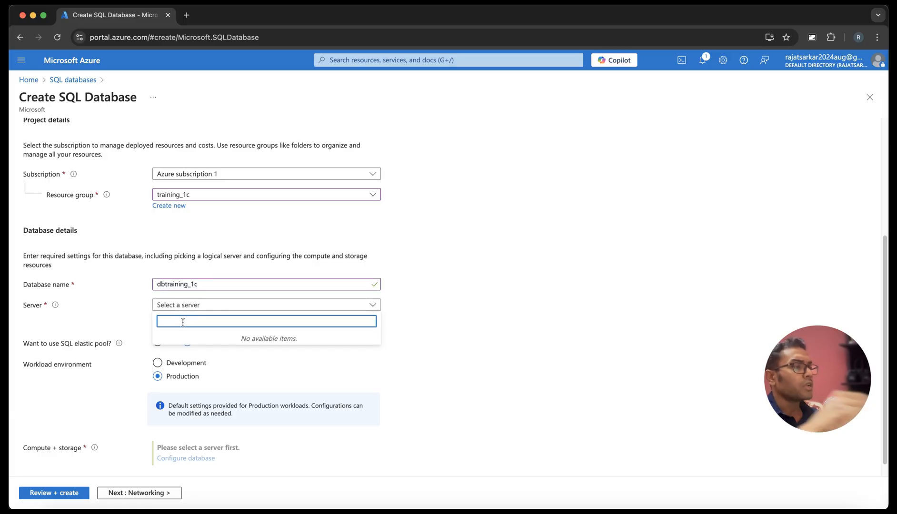
{"action": "type", "text": "server"}
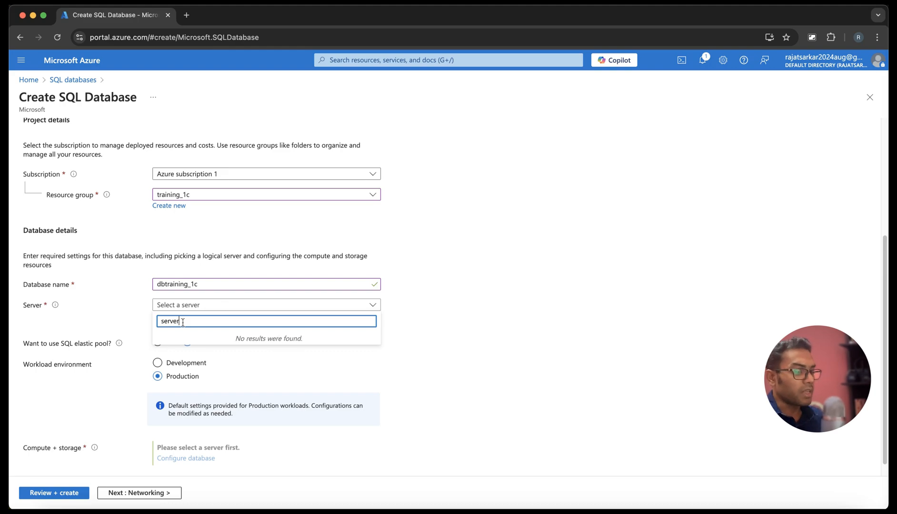
{"action": "type", "text": "training_1c"}
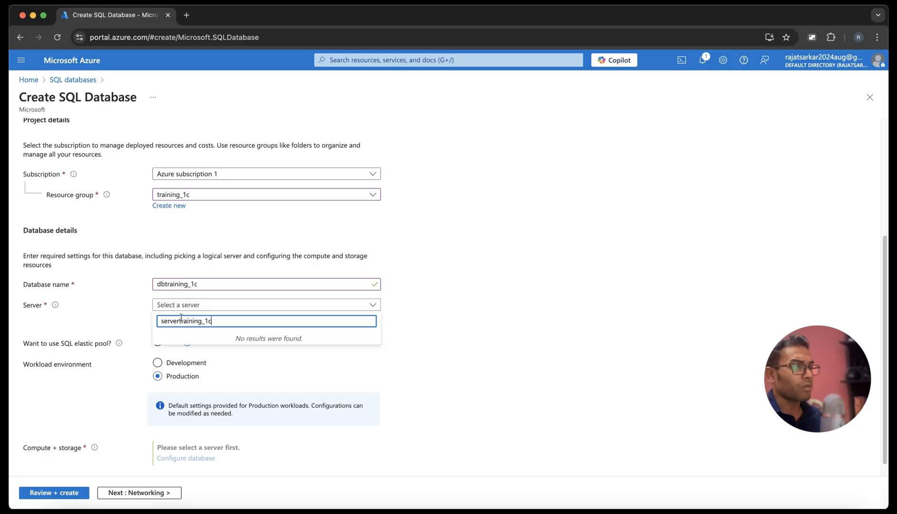
{"action": "left_click", "coordinate": [392, 355]}
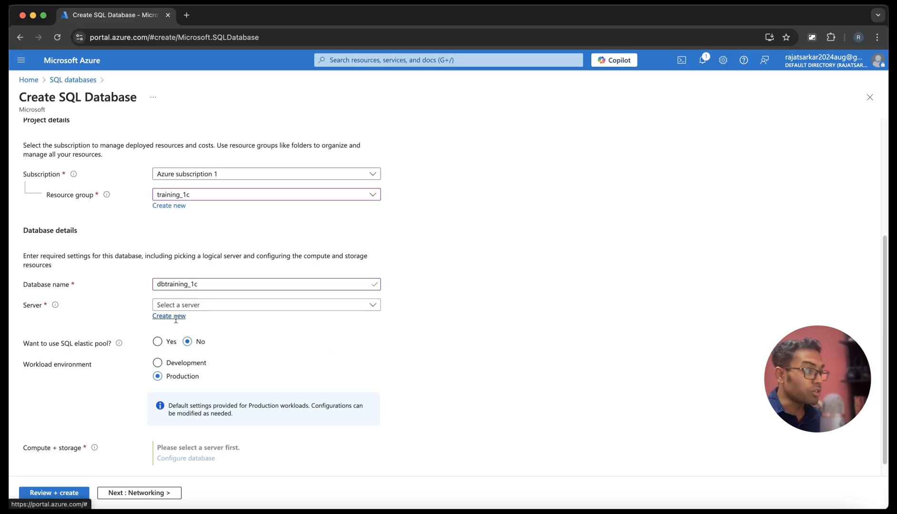
- Start creating a new server for the database and enter servertraining_1c as the server name
{"action": "left_click", "coordinate": [172, 318]}
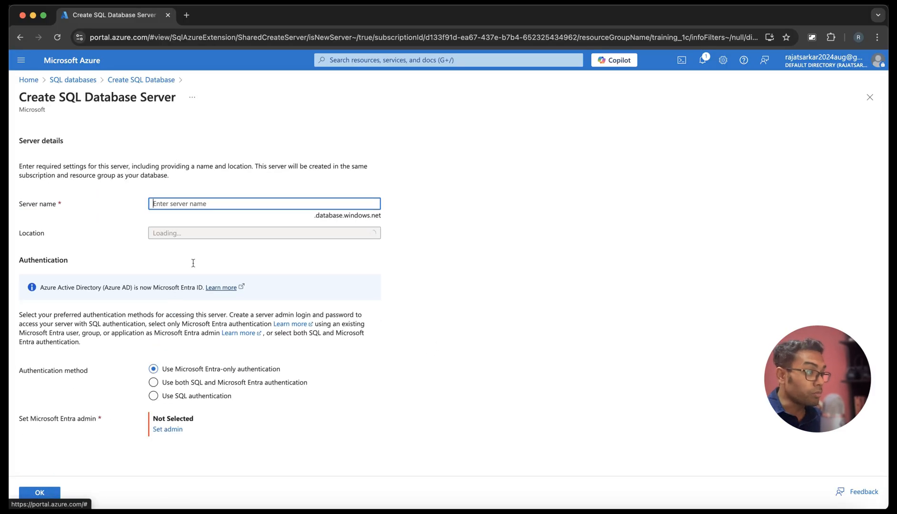
{"action": "left_click", "coordinate": [199, 207]}
{"action": "type", "text": "server"}
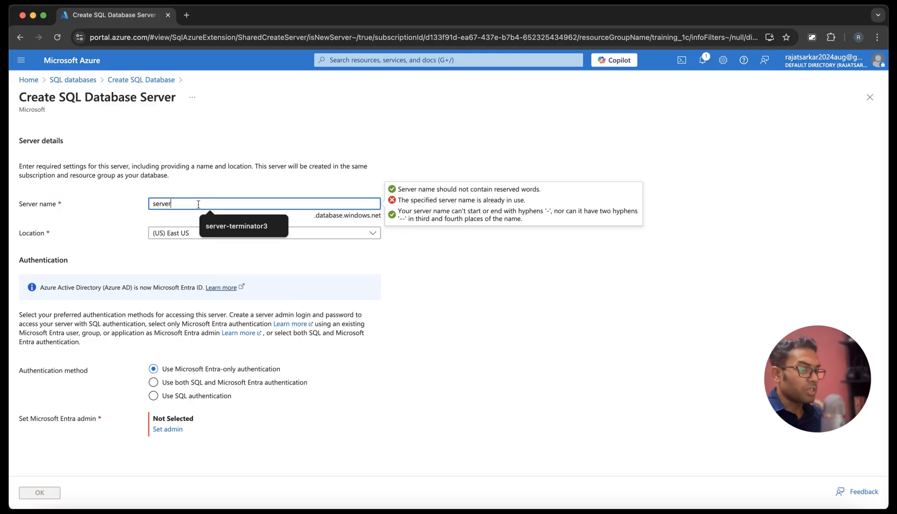
{"action": "type", "text": "Training"}
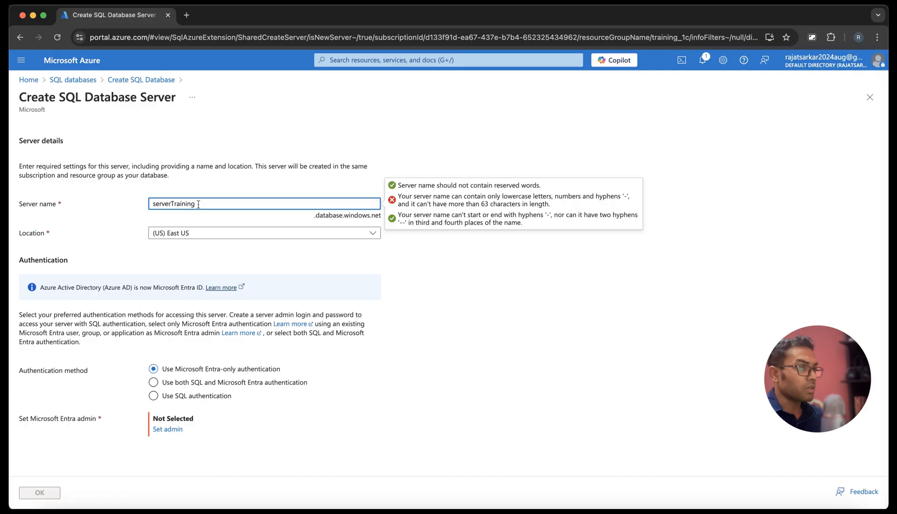
{"action": "key", "text": "Left"}
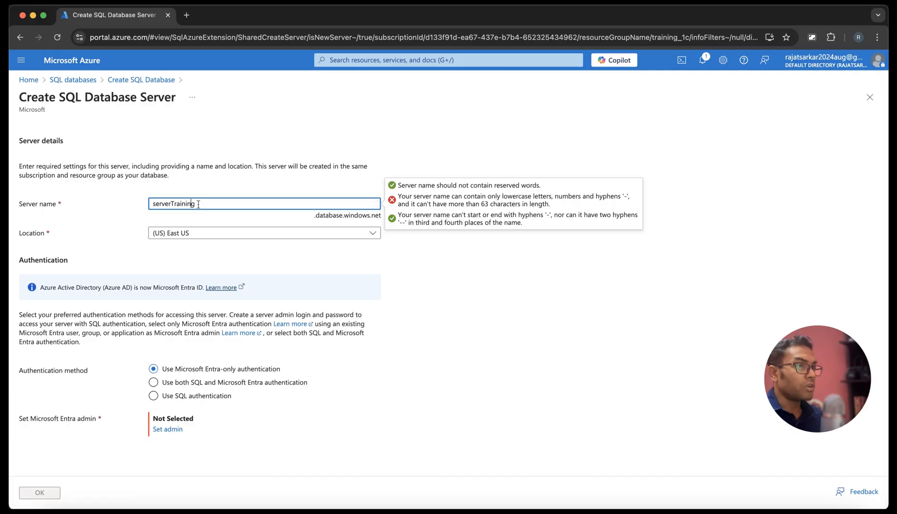
{"action": "key", "text": "BackSpace"}
{"action": "type", "text": "t"}
{"action": "key", "text": "Left"}
{"action": "key", "text": "Left"}
{"action": "type", "text": "t"}
{"action": "key", "text": "Right"}
{"action": "key", "text": "Right"}
{"action": "key", "text": "Right"}
{"action": "key", "text": "Right"}
{"action": "key", "text": "Right"}
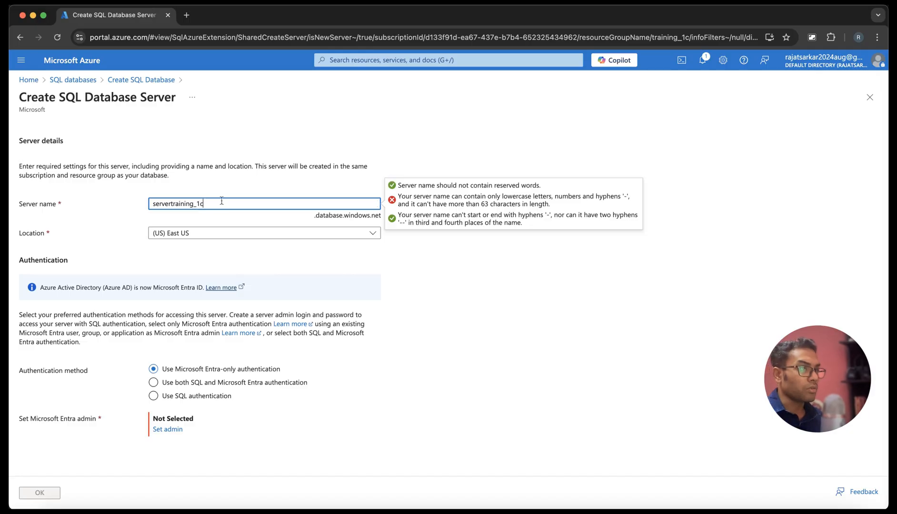
- Replace the underscore in the server name with a hyphen so that it reads servertraining-1c
{"action": "left_click", "coordinate": [202, 203]}
{"action": "key", "text": "Left"}
{"action": "key", "text": "BackSpace"}
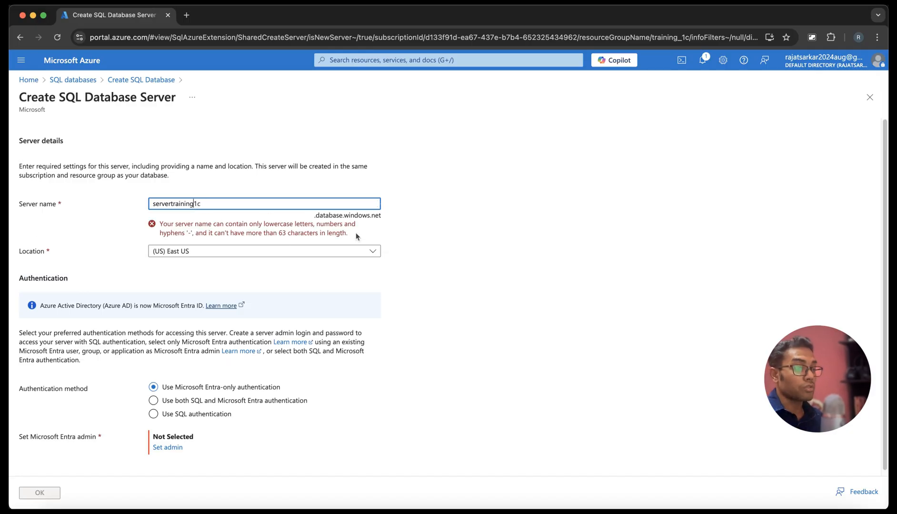
{"action": "type", "text": "-"}
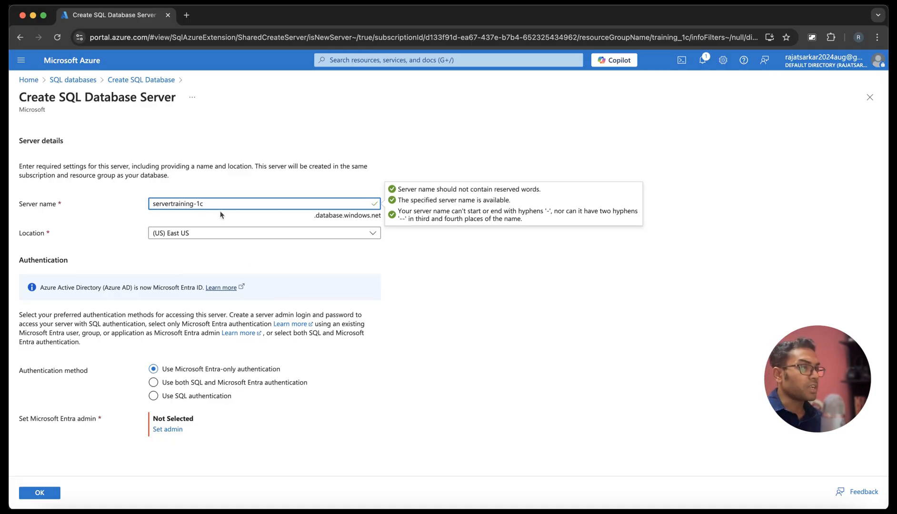
- Set the server location to (Asia Pacific) Central India and the authentication method to SQL authentication
{"action": "left_click", "coordinate": [203, 233]}
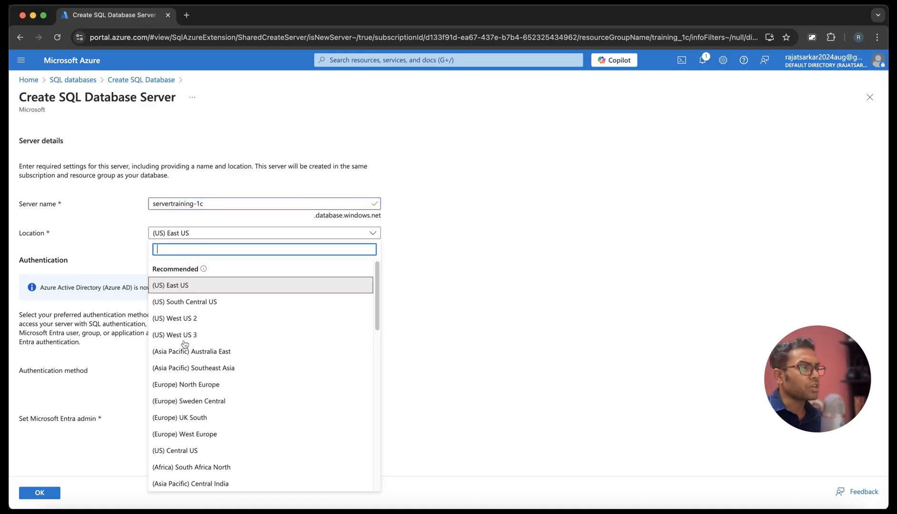
{"action": "left_click", "coordinate": [194, 484]}
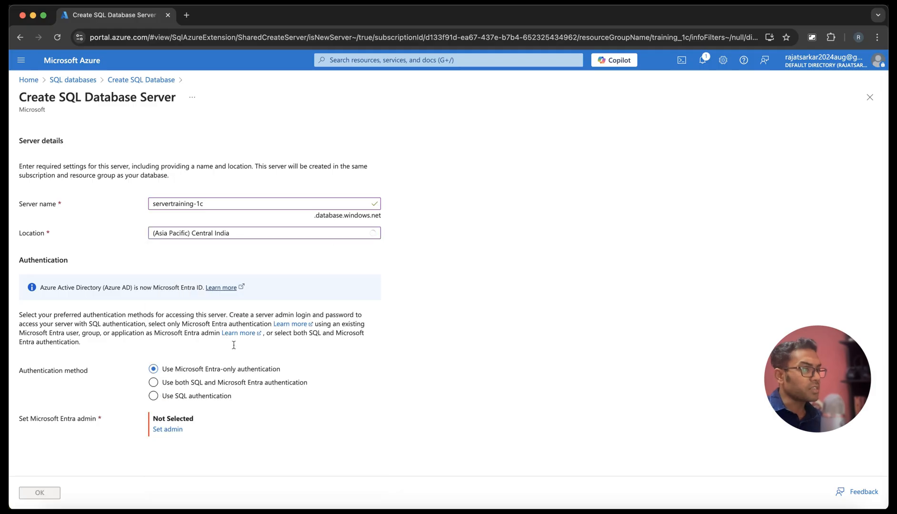
{"action": "left_click", "coordinate": [153, 397]}
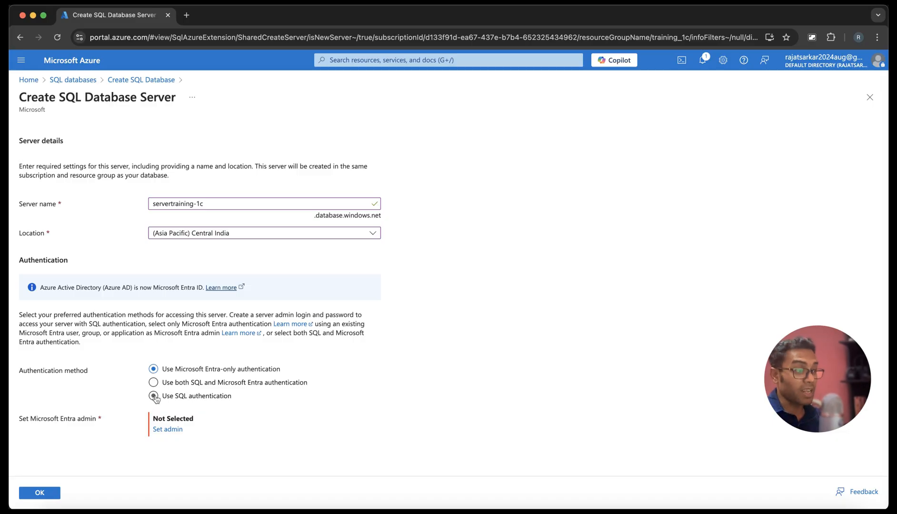
{"action": "left_click", "coordinate": [153, 397]}
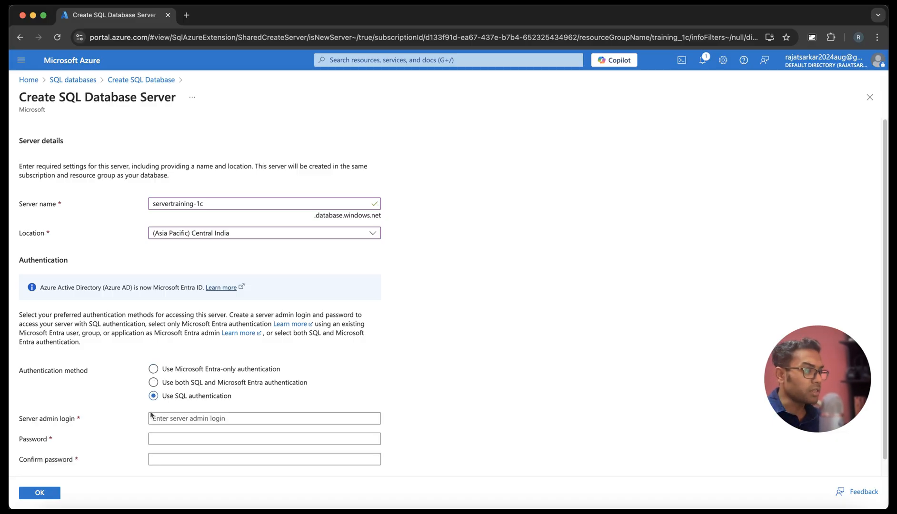
- Enter the server admin login, fill in and confirm the admin password, and accept the new server's settings
{"action": "left_click", "coordinate": [170, 419]}
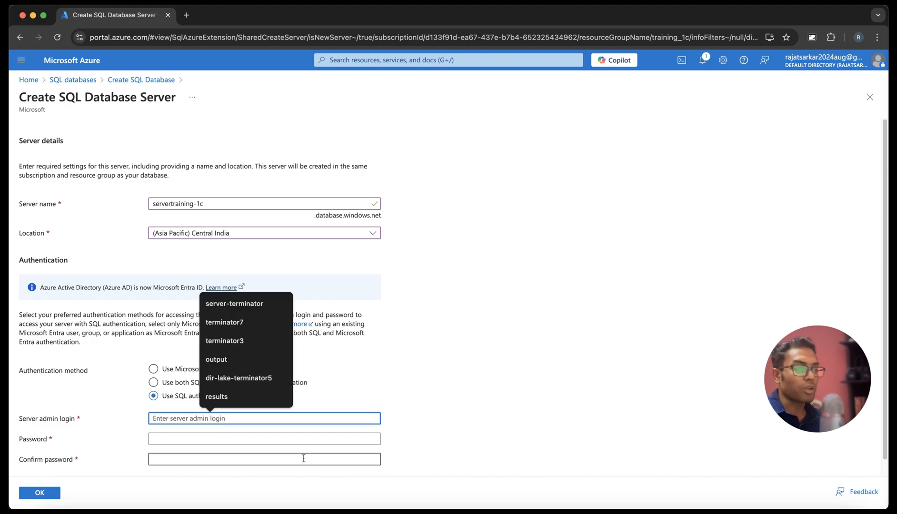
{"action": "type", "text": "rajat"}
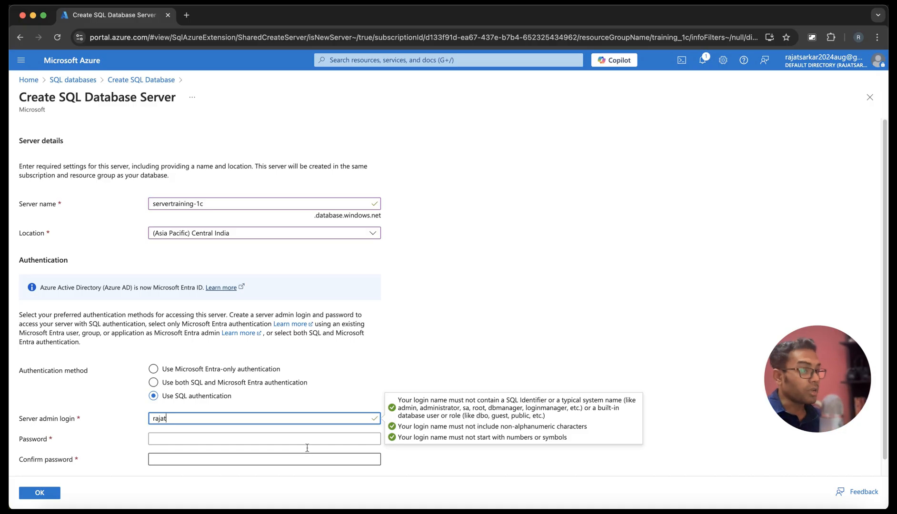
{"action": "left_click", "coordinate": [191, 439]}
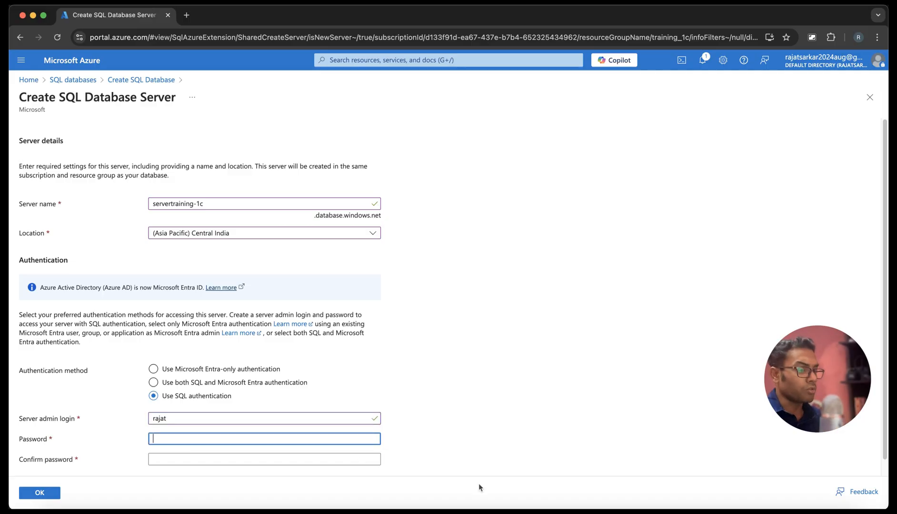
{"action": "type", "text": "•••"}
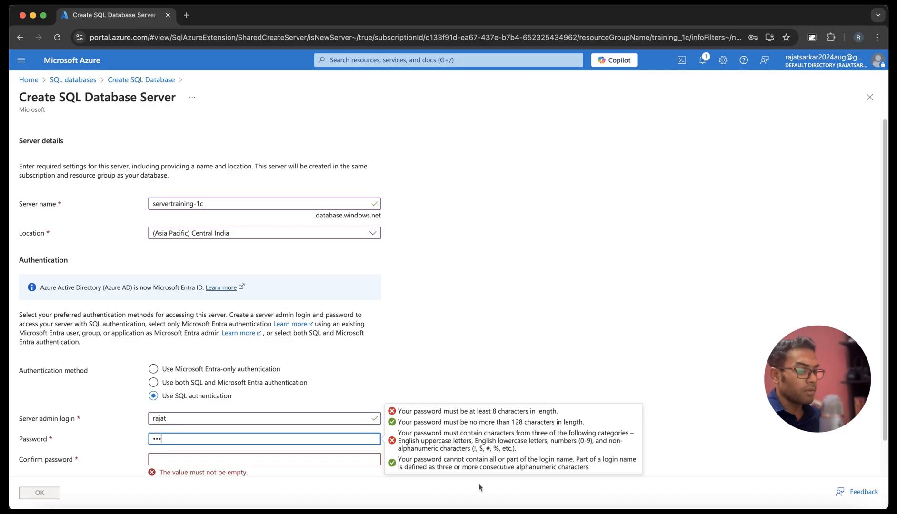
{"action": "type", "text": "•••••••"}
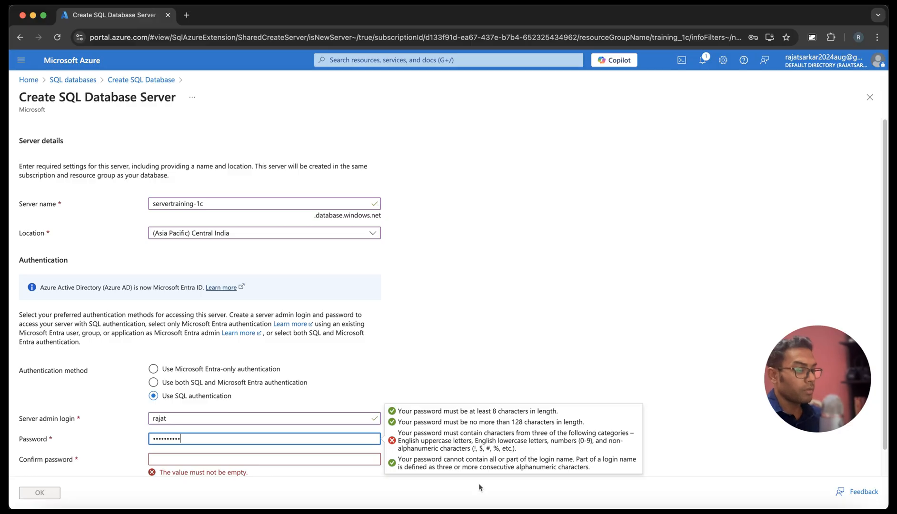
{"action": "left_click", "coordinate": [244, 460]}
{"action": "type", "text": "•••••"}
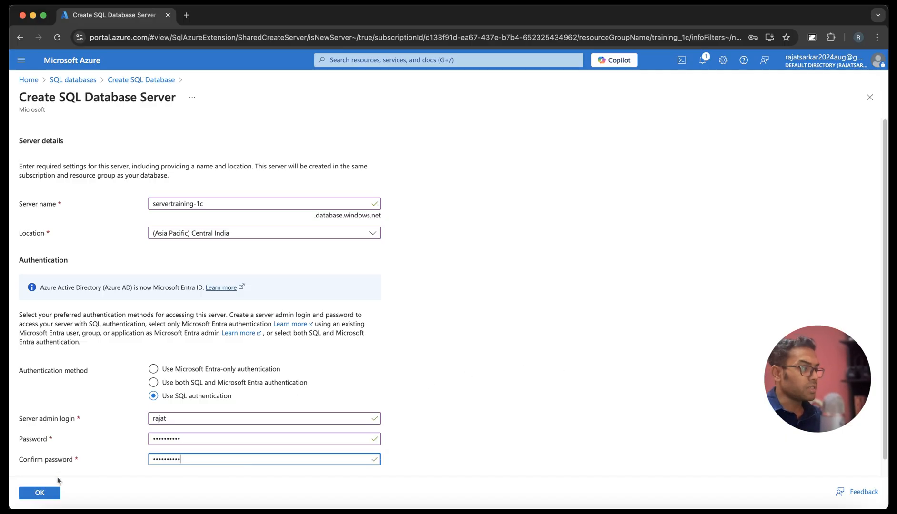
{"action": "left_click", "coordinate": [37, 494]}
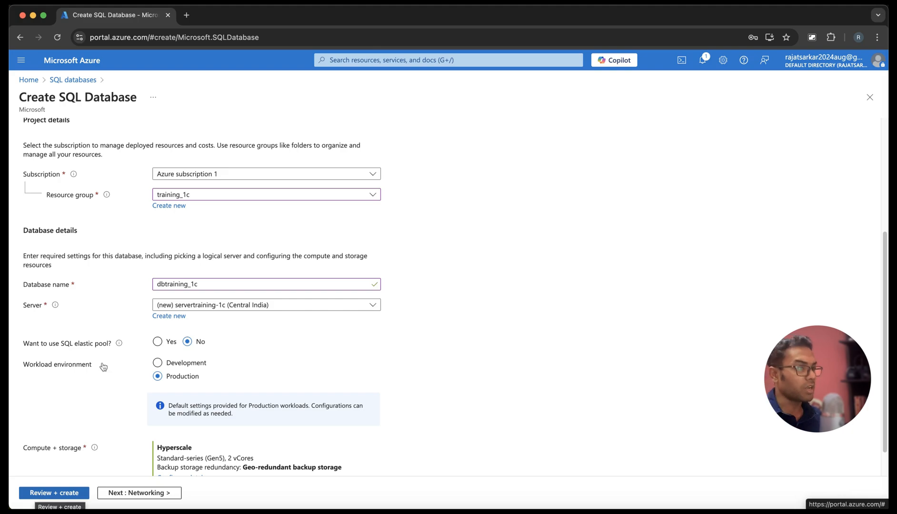
- Set the workload environment to Development and review the database's cost summary
{"action": "scroll", "coordinate": [139, 336], "scroll_direction": "down", "scroll_amount": 2}
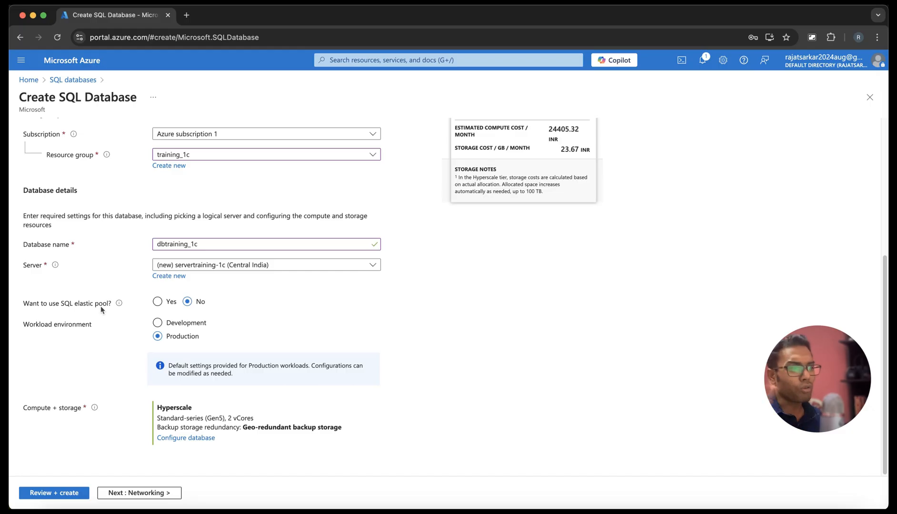
{"action": "left_click", "coordinate": [159, 324]}
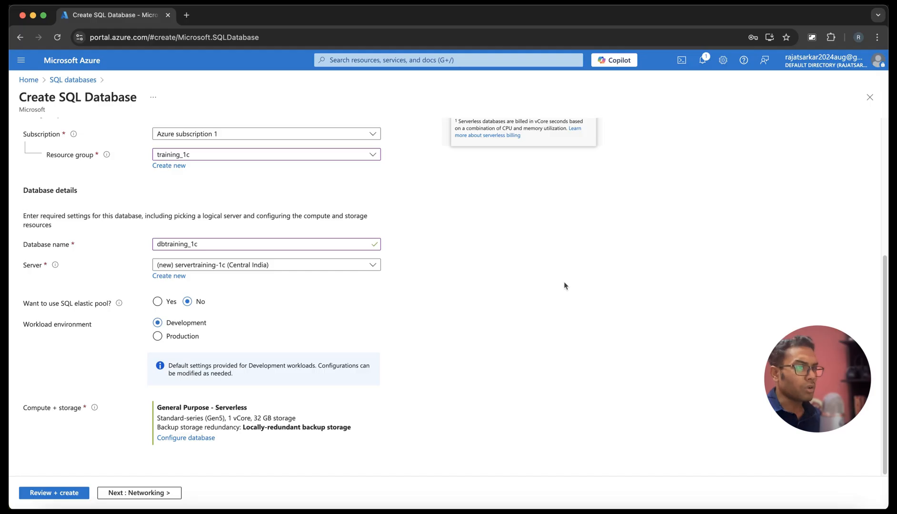
{"action": "scroll", "coordinate": [565, 284], "scroll_direction": "up", "scroll_amount": 4}
{"action": "scroll", "coordinate": [439, 183], "scroll_direction": "up", "scroll_amount": 1}
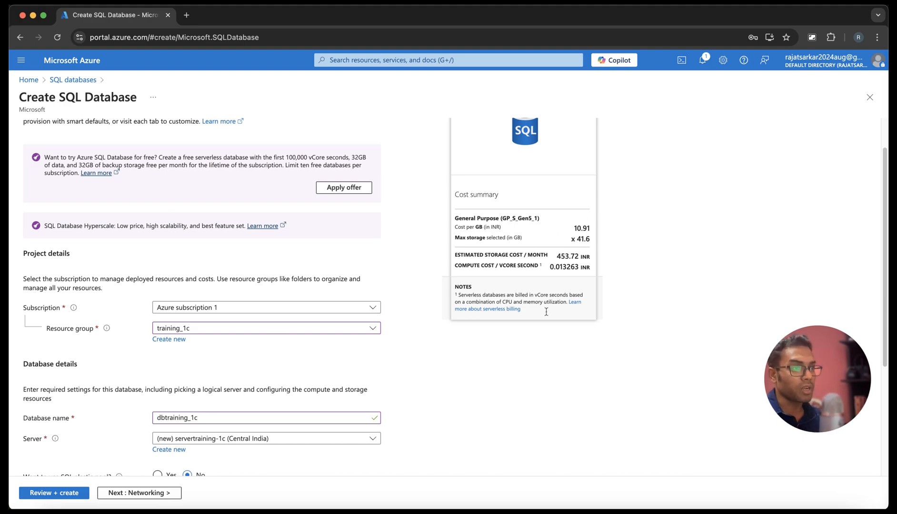
{"action": "scroll", "coordinate": [543, 305], "scroll_direction": "up", "scroll_amount": 1}
{"action": "scroll", "coordinate": [488, 354], "scroll_direction": "down", "scroll_amount": 5}
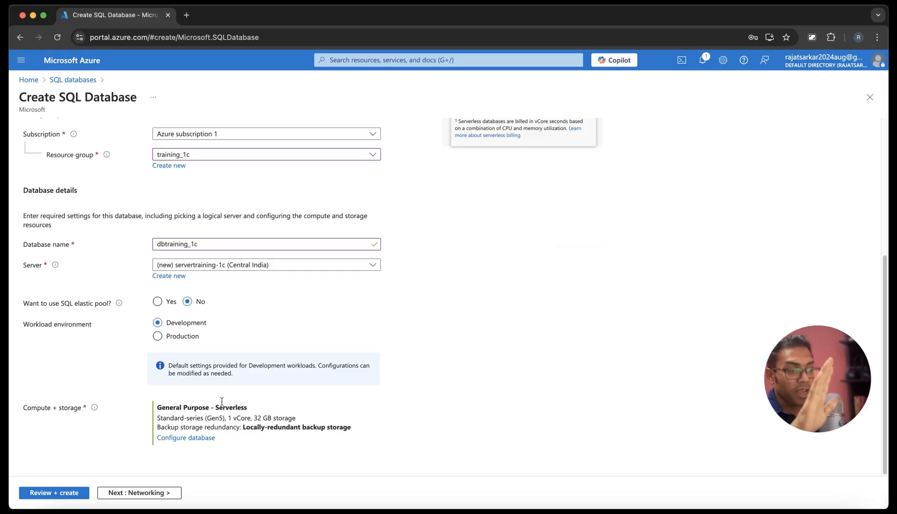
{"action": "scroll", "coordinate": [198, 403], "scroll_direction": "up", "scroll_amount": 1}
{"action": "scroll", "coordinate": [198, 403], "scroll_direction": "down", "scroll_amount": 1}
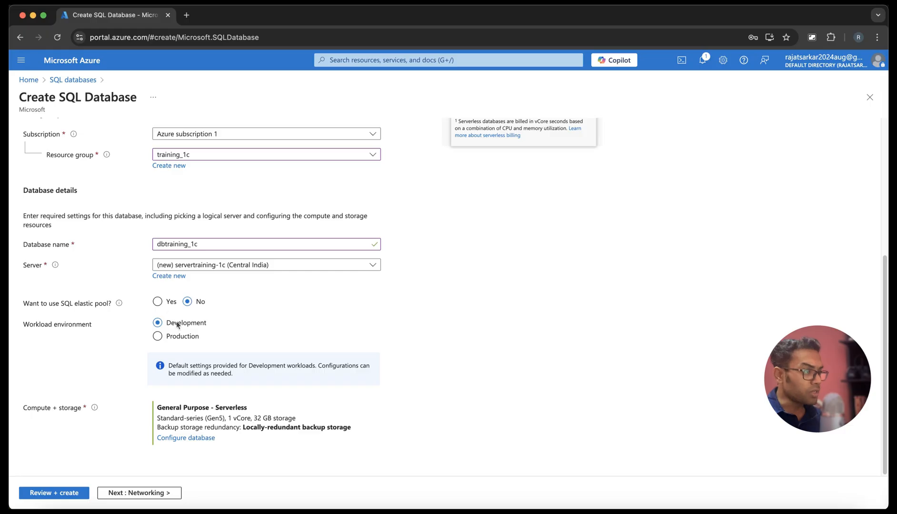
- Open the database's compute and storage configuration and set the service tier to Basic (For less demanding workloads)
{"action": "left_click", "coordinate": [184, 438]}
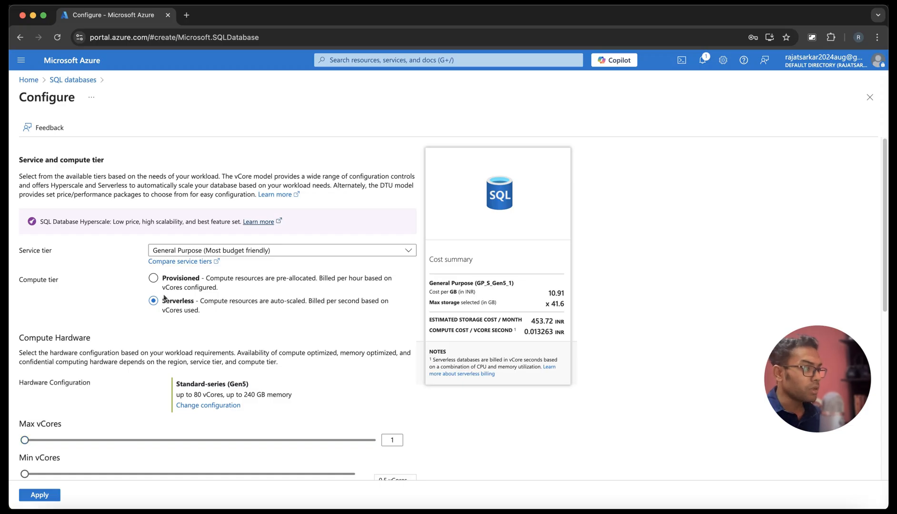
{"action": "scroll", "coordinate": [200, 312], "scroll_direction": "down", "scroll_amount": 1}
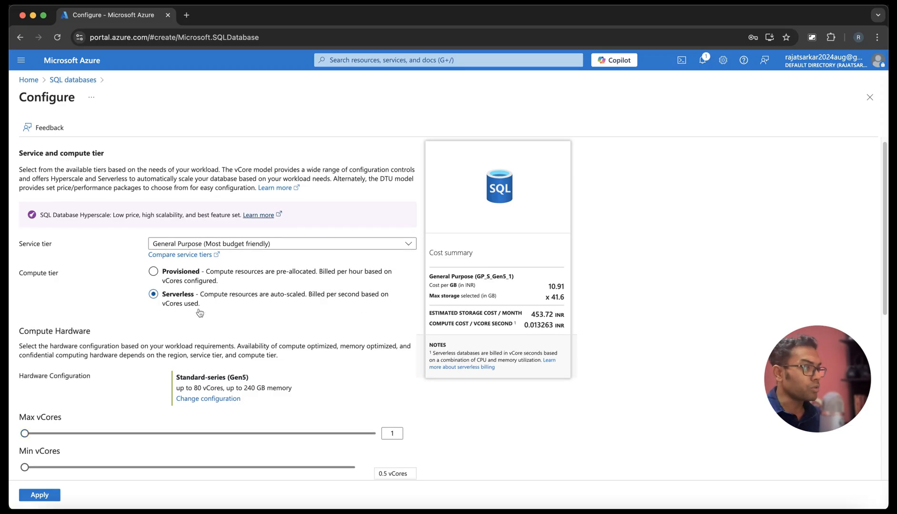
{"action": "left_click", "coordinate": [241, 247]}
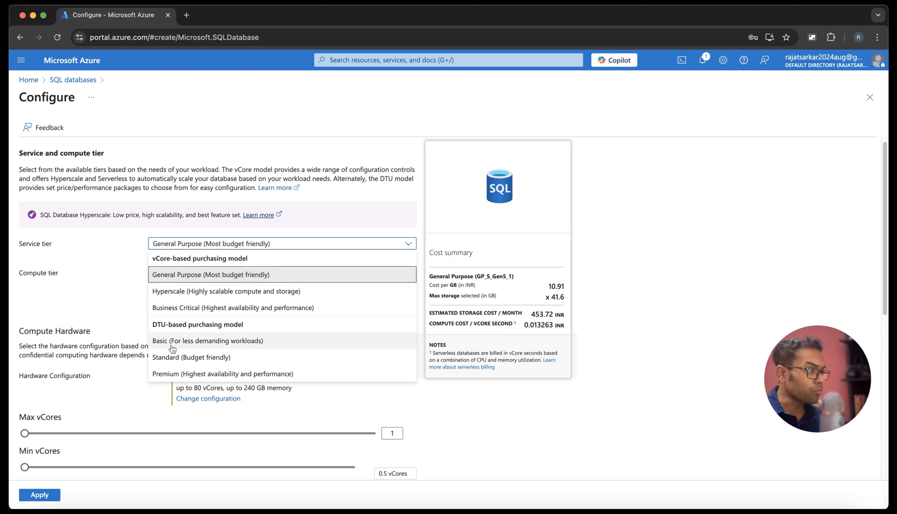
{"action": "left_click", "coordinate": [208, 342]}
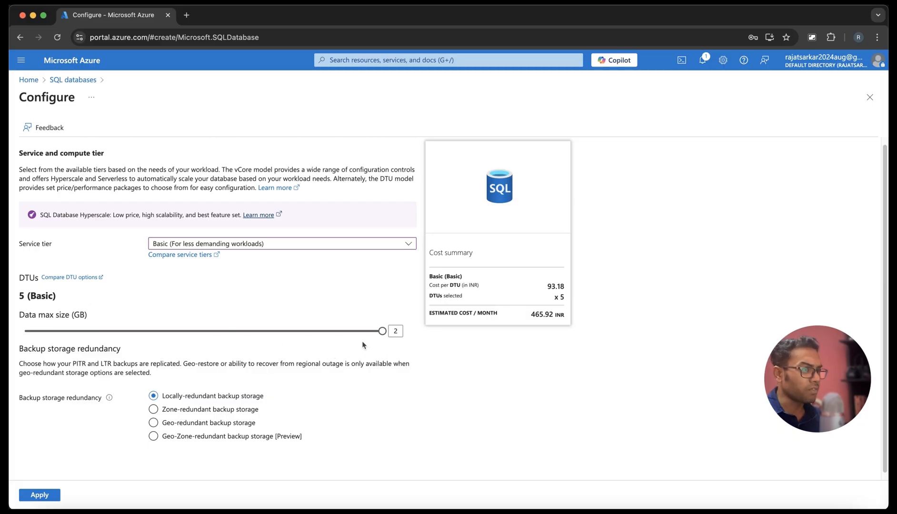
- Reduce the data max size to 100 MB and apply the compute and storage configuration
{"action": "left_click_drag", "start_coordinate": [384, 335], "coordinate": [60, 334]}
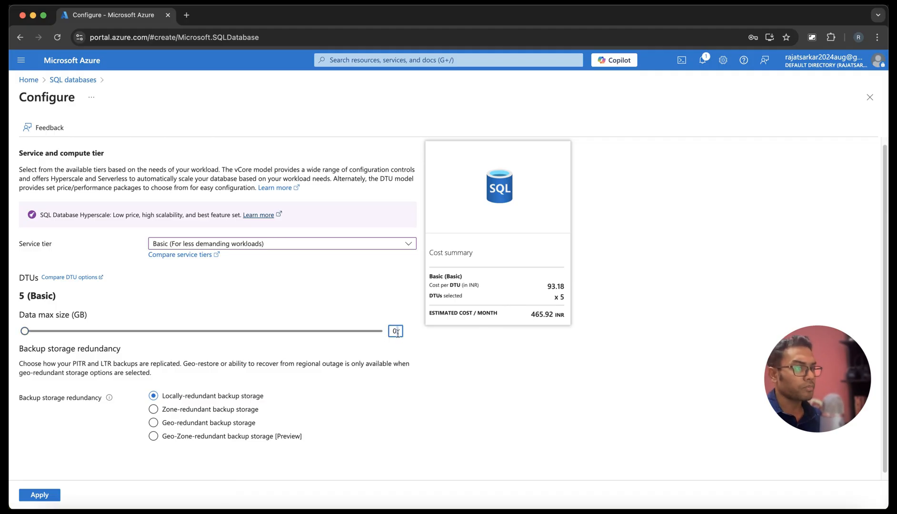
{"action": "type", "text": "1"}
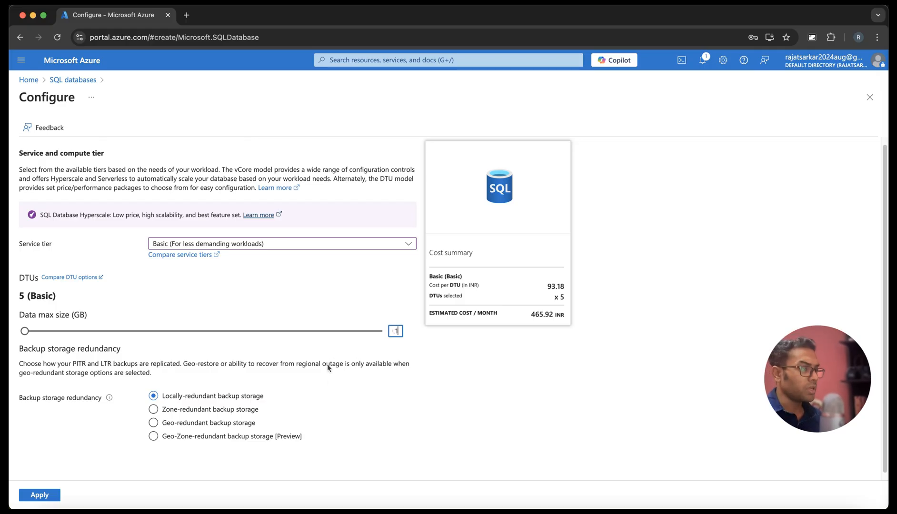
{"action": "scroll", "coordinate": [331, 369], "scroll_direction": "down", "scroll_amount": 1}
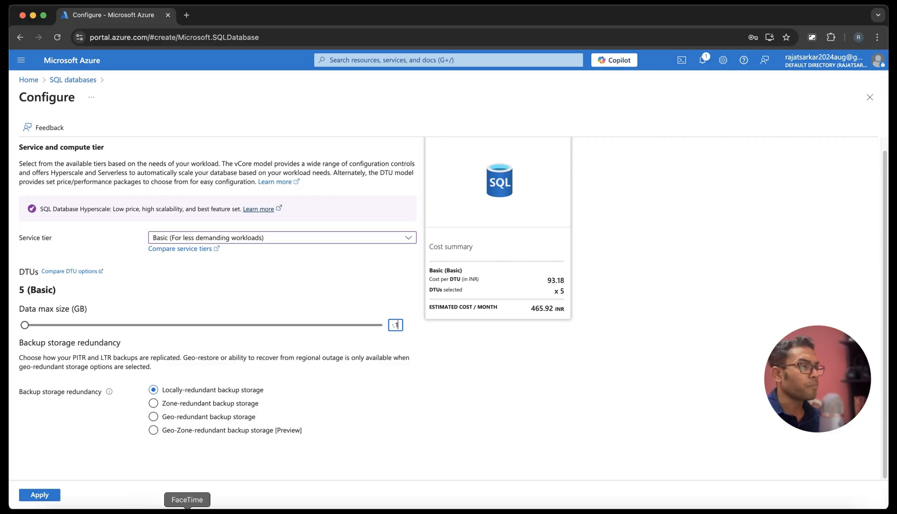
{"action": "left_click", "coordinate": [365, 446]}
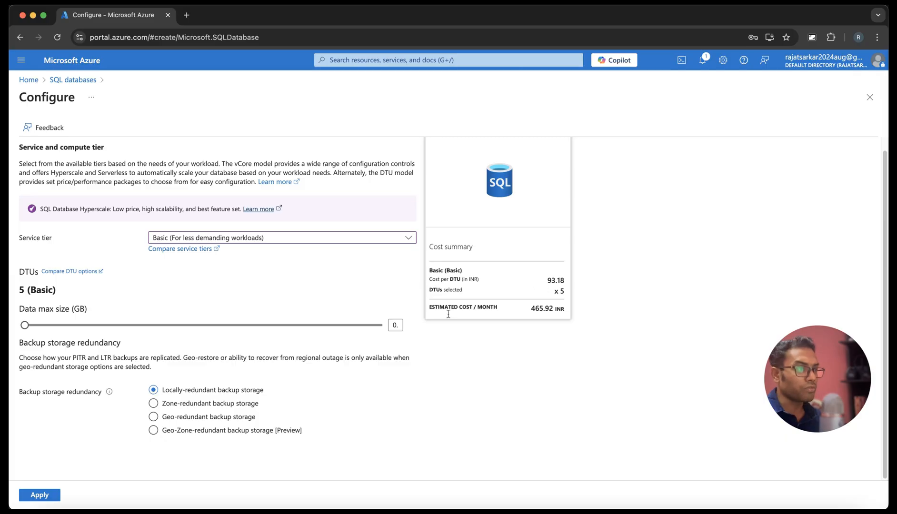
{"action": "left_click", "coordinate": [399, 326]}
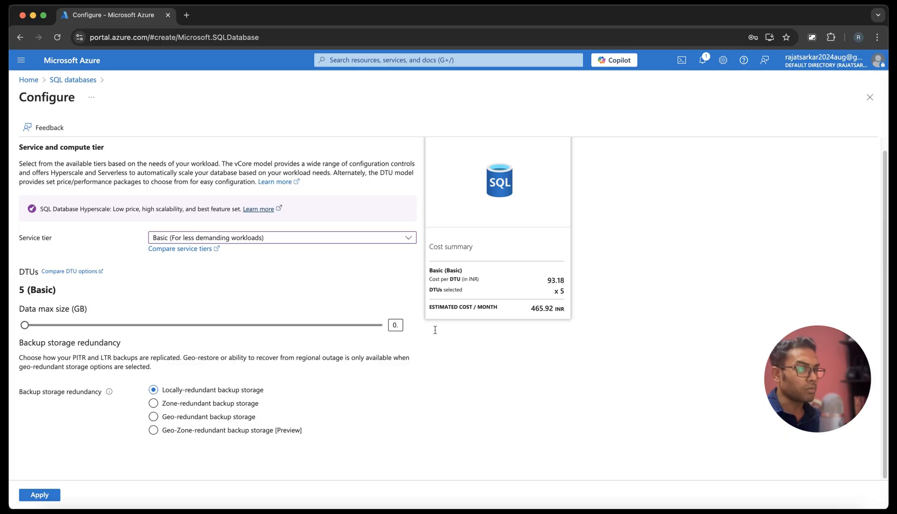
{"action": "scroll", "coordinate": [94, 433], "scroll_direction": "up", "scroll_amount": 1}
{"action": "scroll", "coordinate": [94, 433], "scroll_direction": "down", "scroll_amount": 1}
{"action": "scroll", "coordinate": [119, 388], "scroll_direction": "up", "scroll_amount": 1}
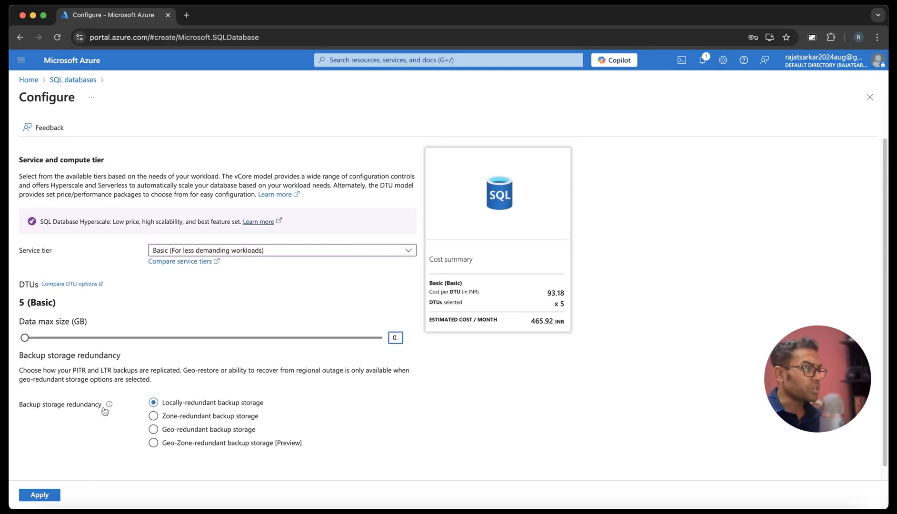
{"action": "scroll", "coordinate": [86, 428], "scroll_direction": "down", "scroll_amount": 2}
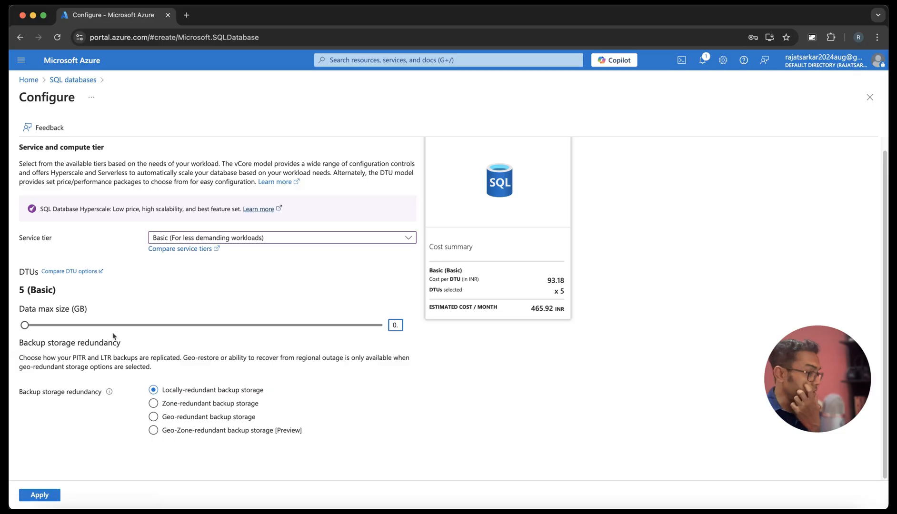
{"action": "left_click", "coordinate": [43, 495]}
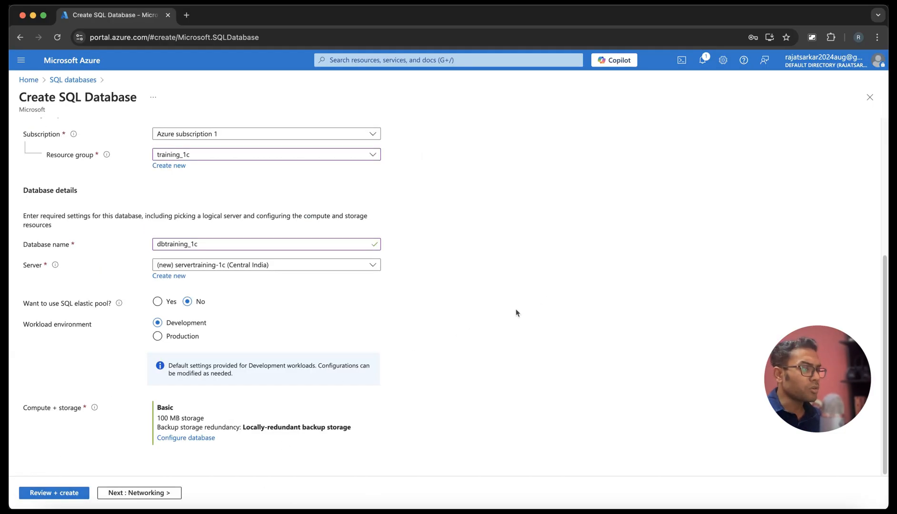
- Review the database's basic settings and cost summary, and submit the SQL database for creation
{"action": "scroll", "coordinate": [514, 318], "scroll_direction": "up", "scroll_amount": 5}
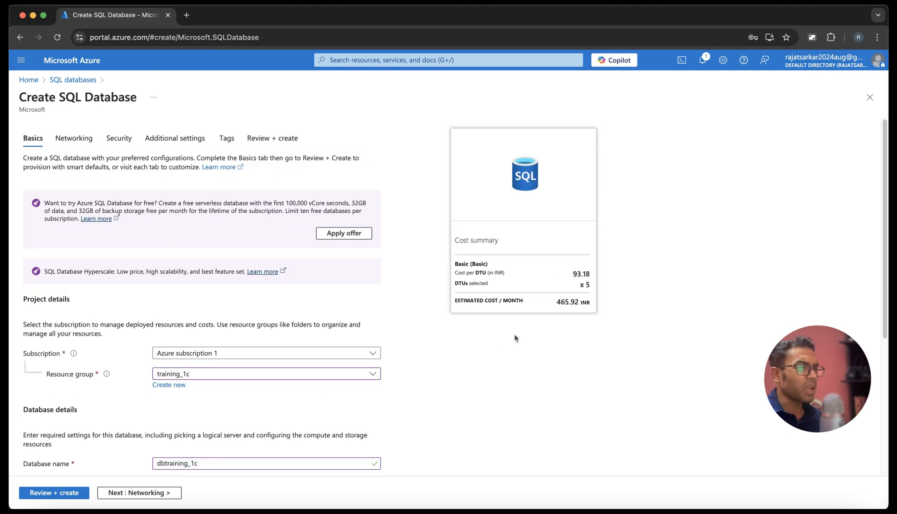
{"action": "scroll", "coordinate": [514, 334], "scroll_direction": "down", "scroll_amount": 4}
{"action": "scroll", "coordinate": [544, 318], "scroll_direction": "down", "scroll_amount": 1}
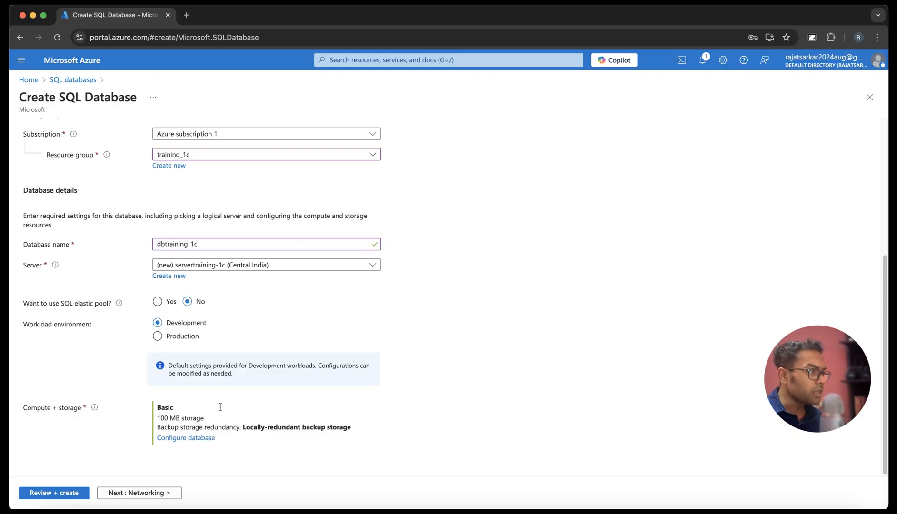
{"action": "scroll", "coordinate": [238, 387], "scroll_direction": "up", "scroll_amount": 2}
{"action": "scroll", "coordinate": [238, 387], "scroll_direction": "up", "scroll_amount": 5}
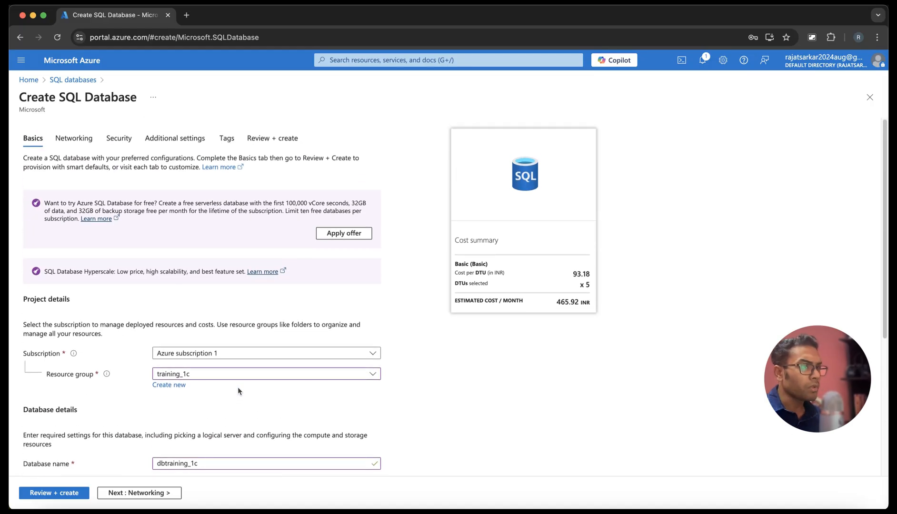
{"action": "scroll", "coordinate": [237, 386], "scroll_direction": "down", "scroll_amount": 5}
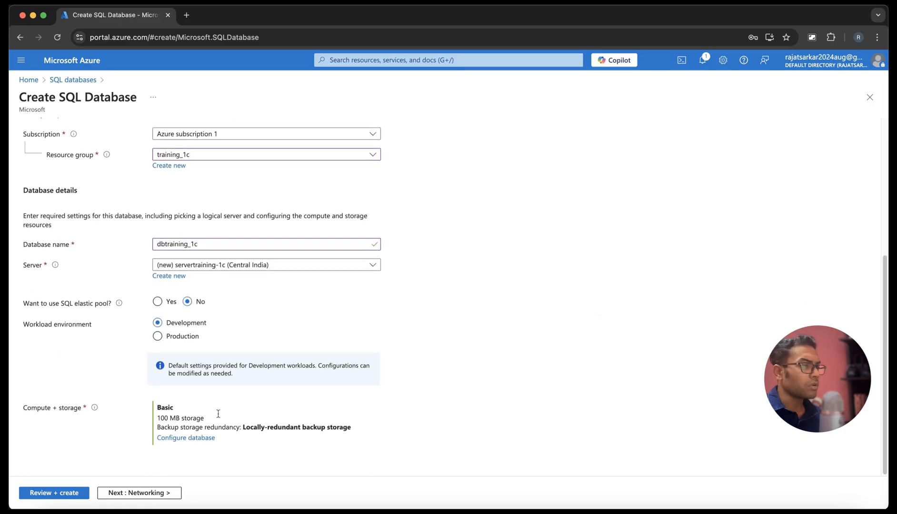
{"action": "left_click", "coordinate": [72, 494]}
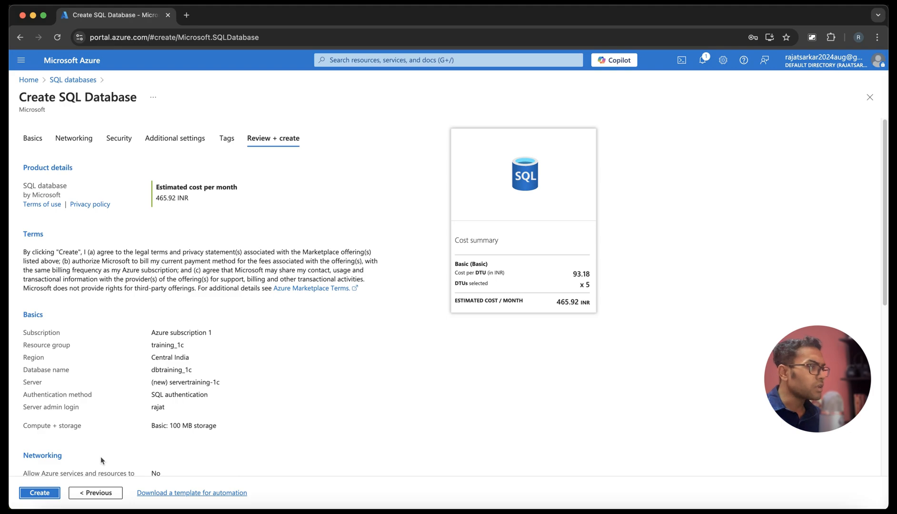
{"action": "left_click", "coordinate": [42, 492]}
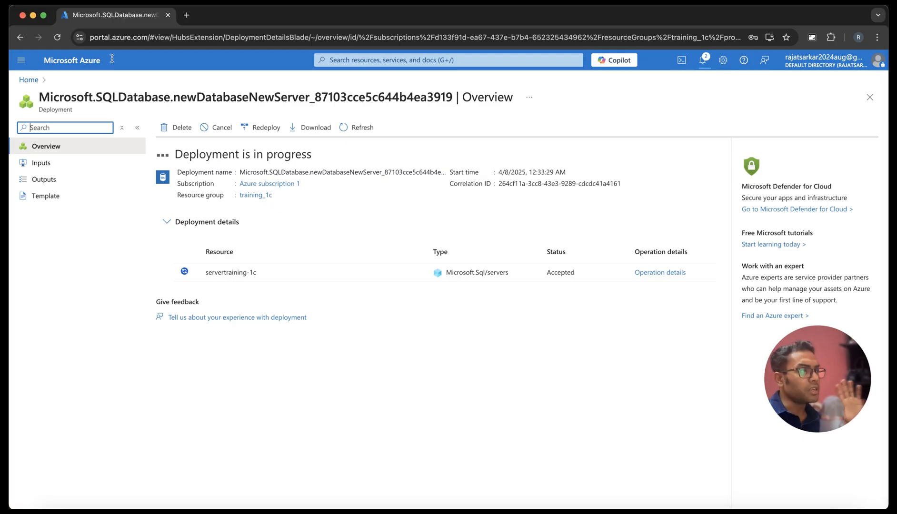
- Duplicate the deployment page in the browser and search Google in a further tab for "azure data studio download"
{"action": "right_click", "coordinate": [119, 15]}
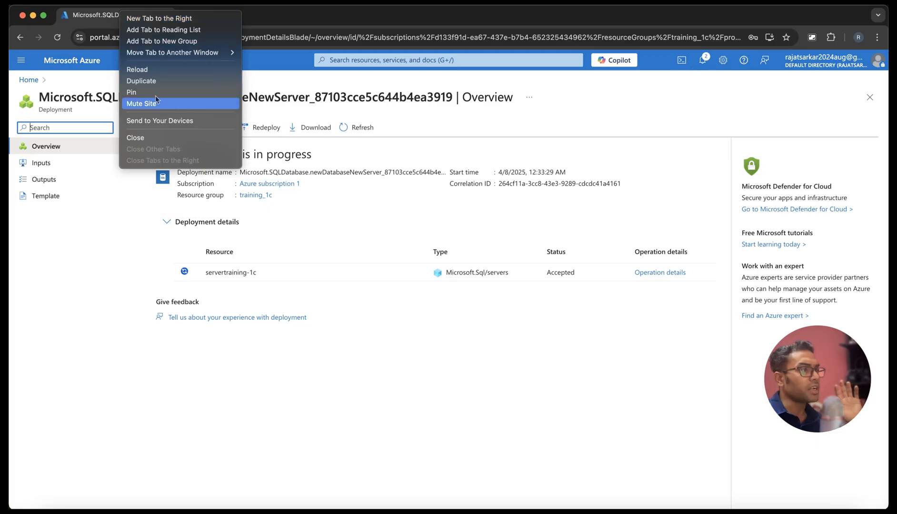
{"action": "left_click", "coordinate": [150, 83]}
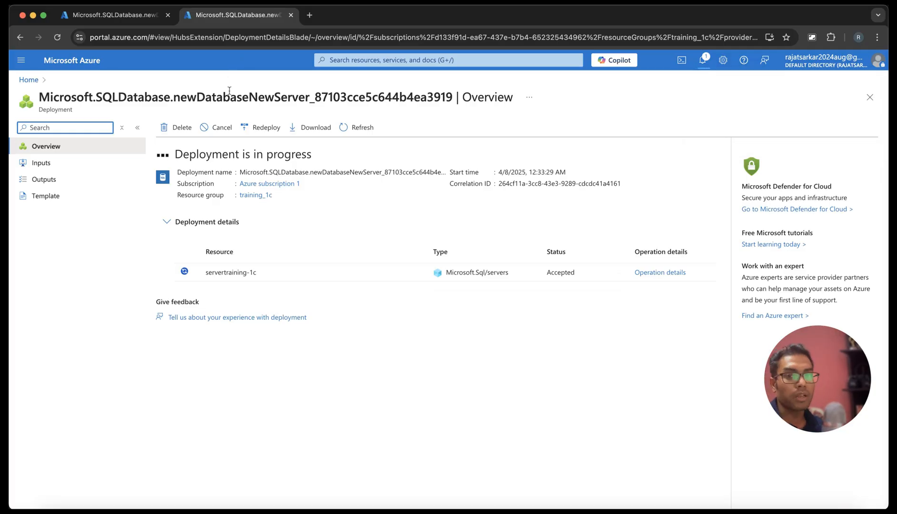
{"action": "left_click", "coordinate": [309, 14]}
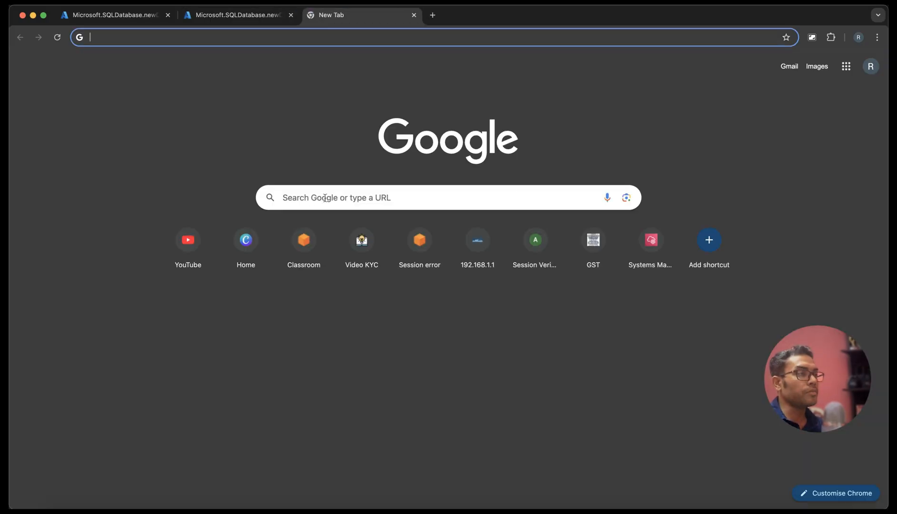
{"action": "left_click", "coordinate": [325, 197]}
{"action": "type", "text": "azu"}
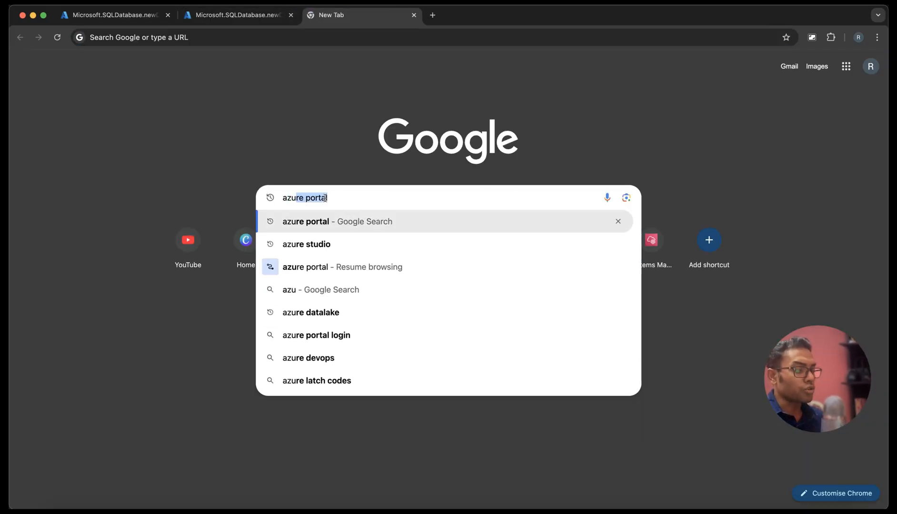
{"action": "type", "text": "re dat"}
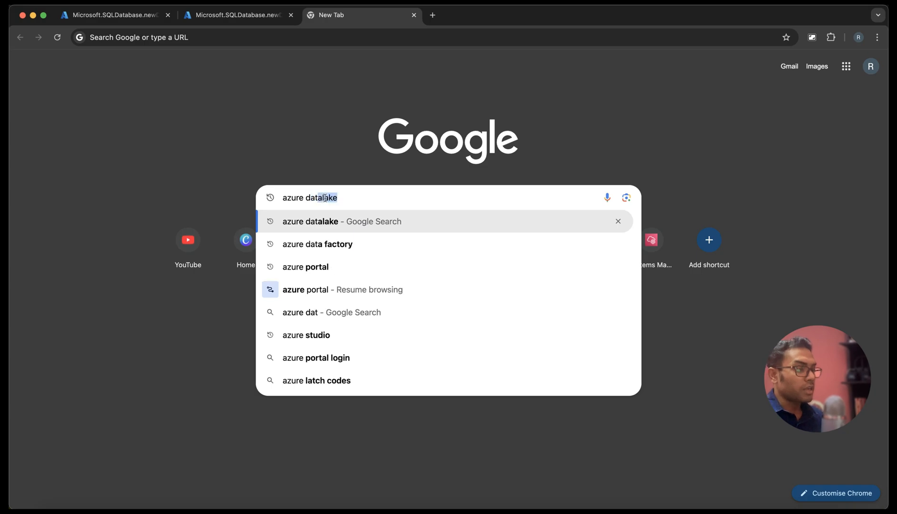
{"action": "type", "text": "a studio"}
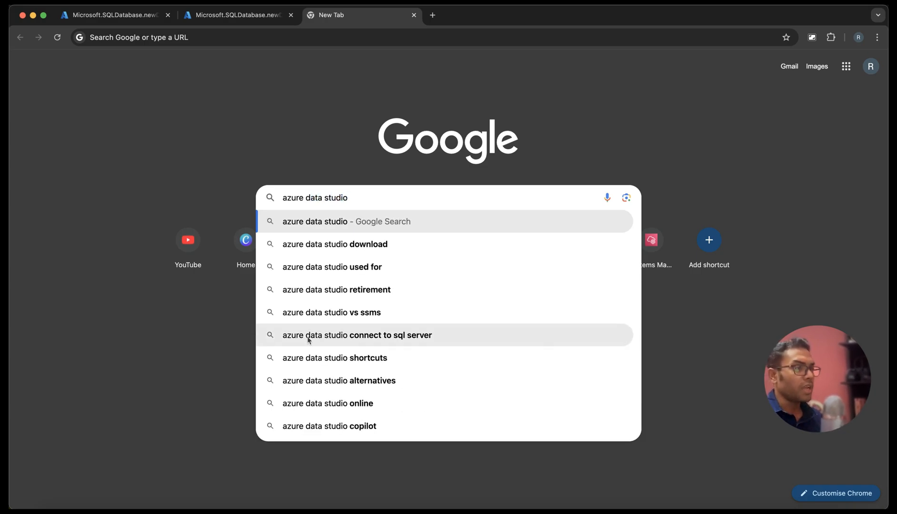
{"action": "left_click", "coordinate": [362, 250]}
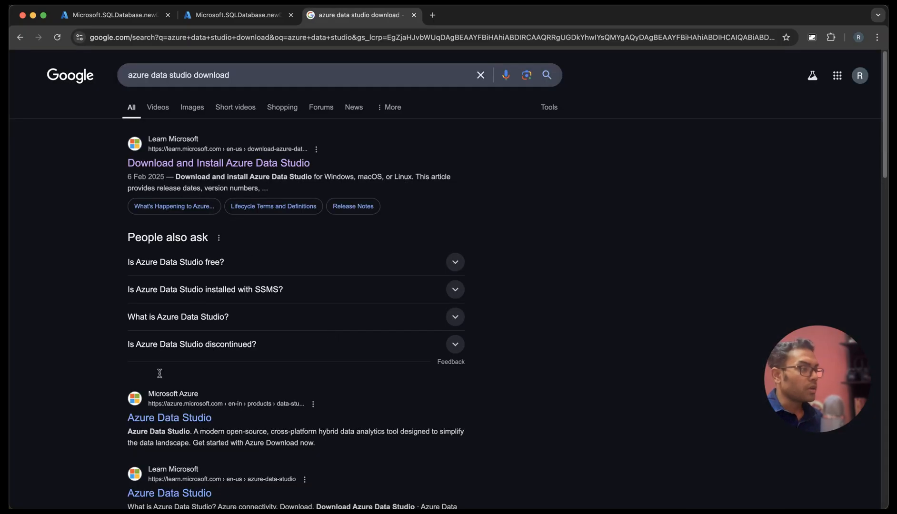
- Open Microsoft's Download and Install Azure Data Studio article at the download table and launch the already downloaded Azure Data Studio app
{"action": "left_click", "coordinate": [203, 166]}
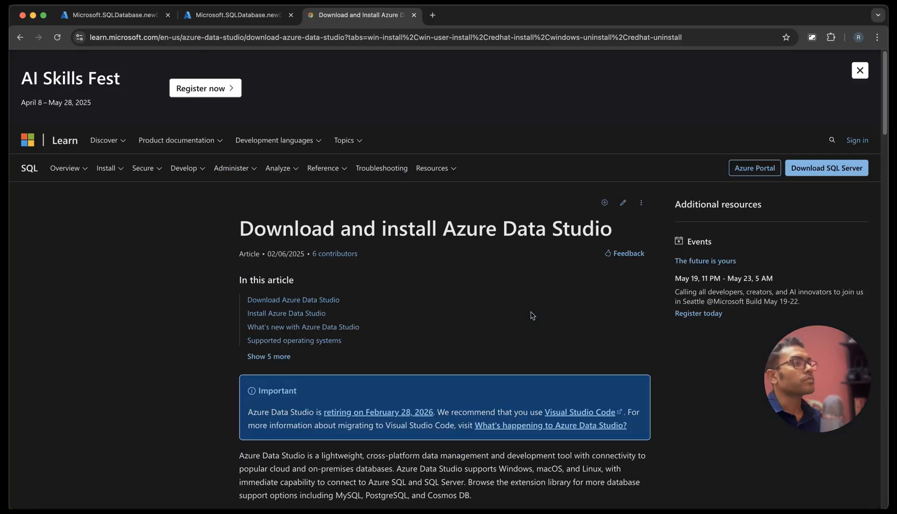
{"action": "scroll", "coordinate": [465, 376], "scroll_direction": "down", "scroll_amount": 10}
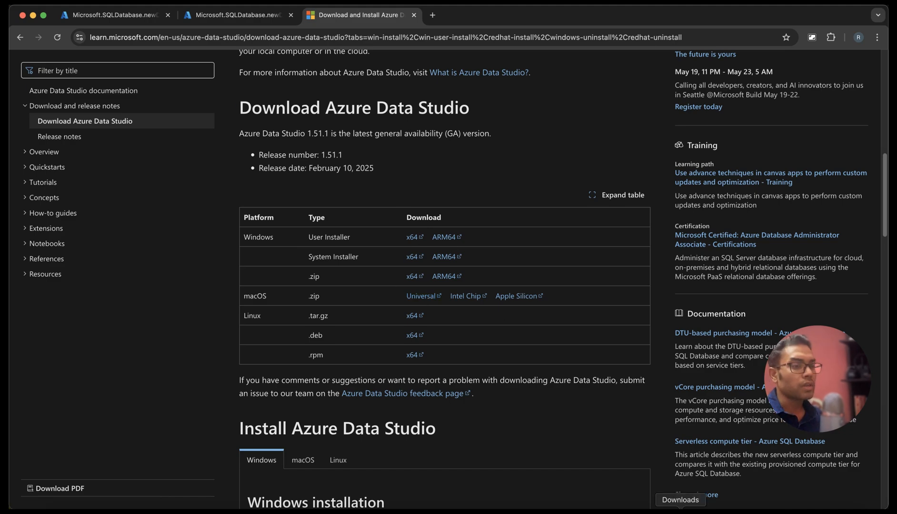
{"action": "left_click", "coordinate": [681, 508]}
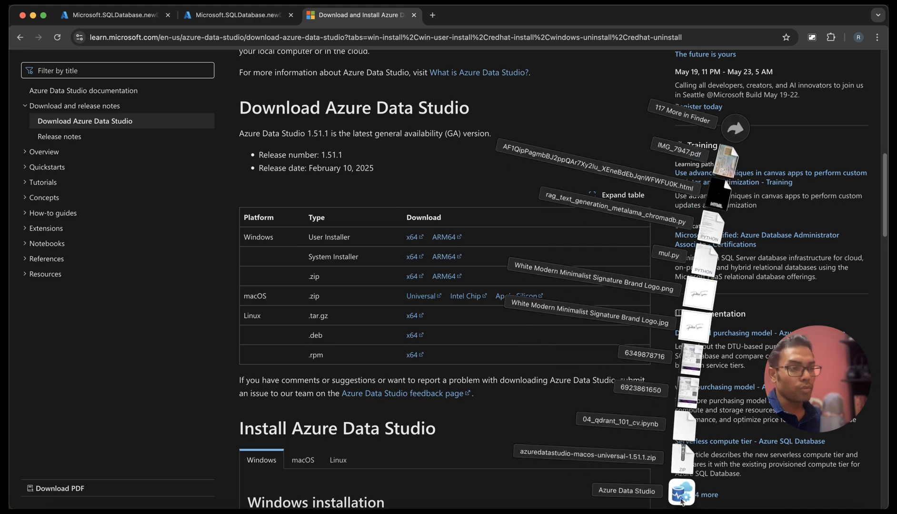
{"action": "left_click", "coordinate": [682, 495]}
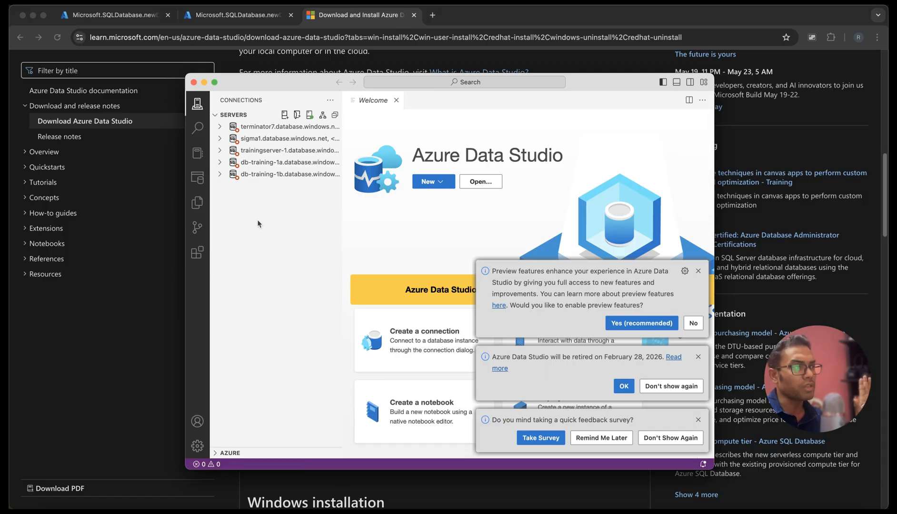
- Dismiss the preview features, retirement and feedback survey notifications and start a new connection
{"action": "left_click", "coordinate": [698, 271]}
{"action": "left_click", "coordinate": [698, 356]}
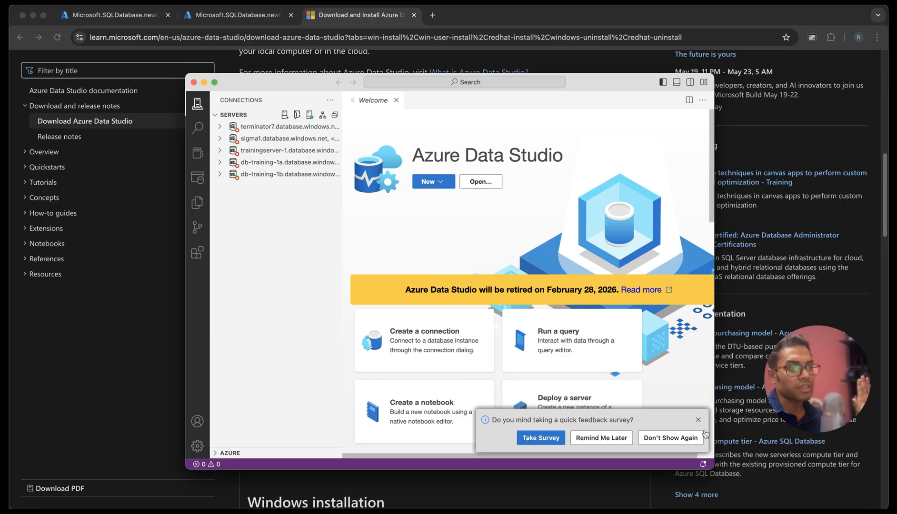
{"action": "left_click", "coordinate": [699, 420]}
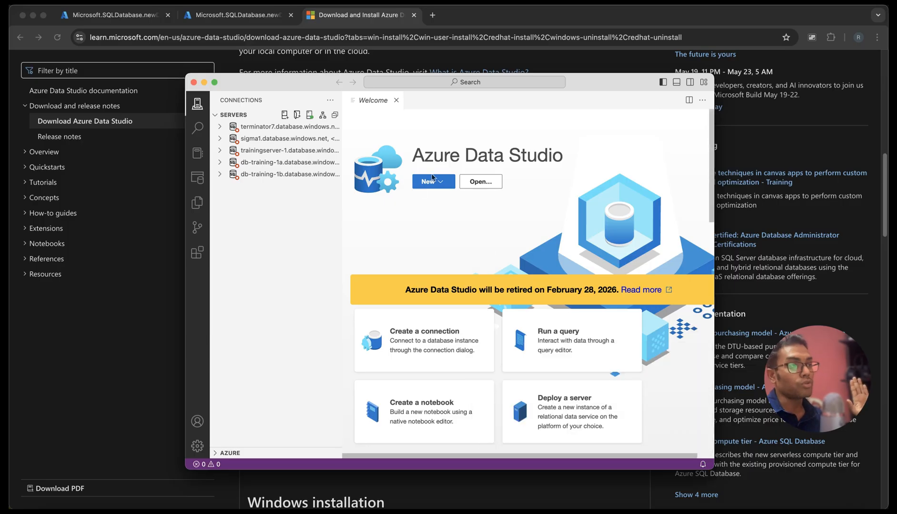
{"action": "left_click", "coordinate": [439, 182]}
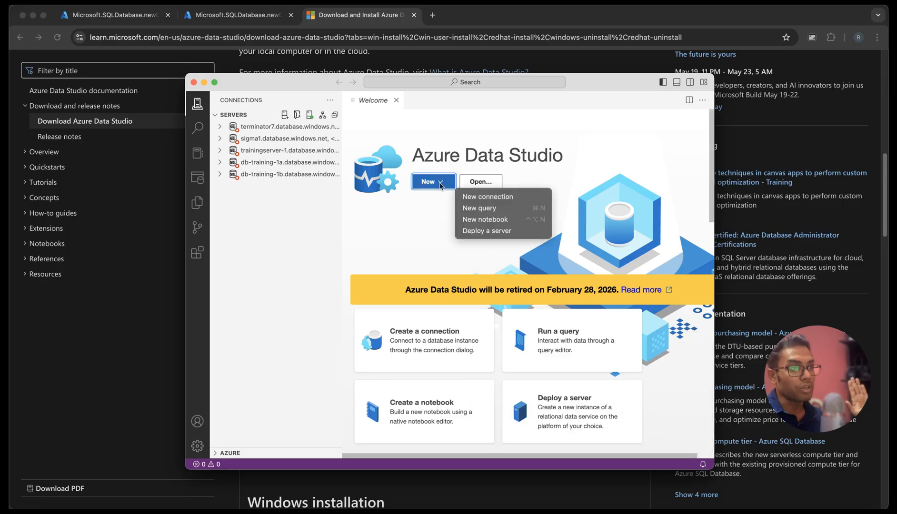
{"action": "left_click", "coordinate": [488, 196]}
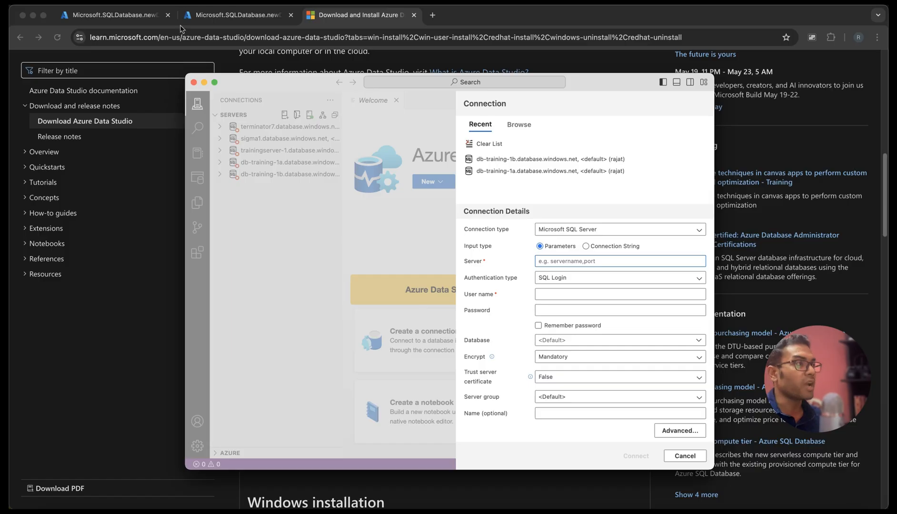
- Switch back to the Azure portal, check the deployment's progress and open the deployed dbtraining_1c database resource
{"action": "left_click", "coordinate": [126, 18]}
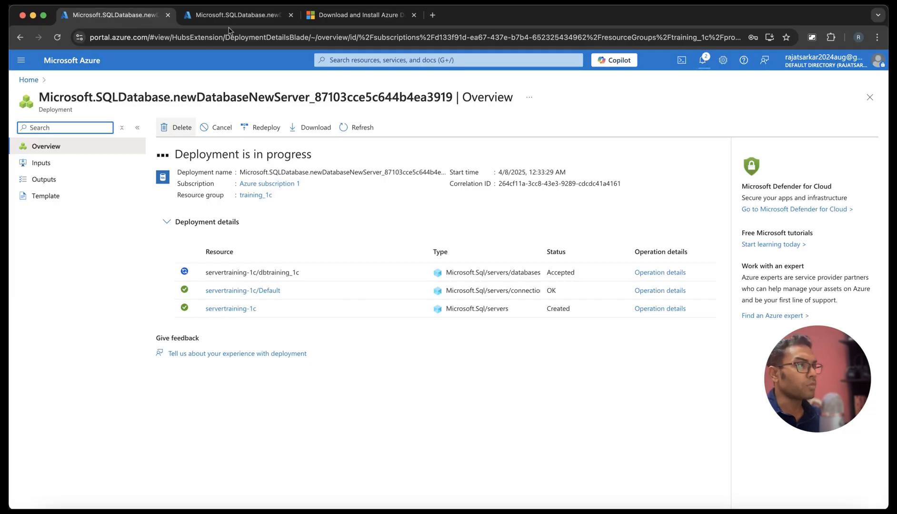
{"action": "left_click", "coordinate": [212, 17]}
{"action": "left_click", "coordinate": [128, 17]}
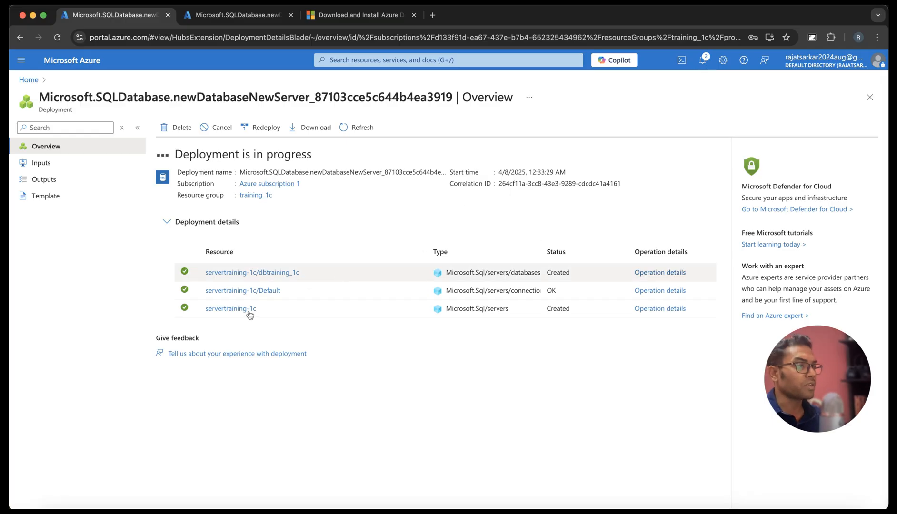
{"action": "mouse_move", "coordinate": [214, 312]}
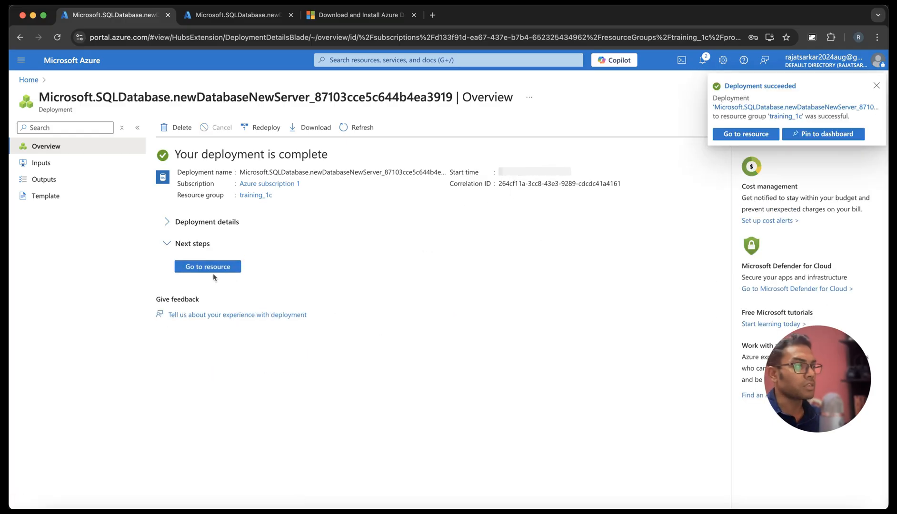
{"action": "left_click", "coordinate": [199, 269]}
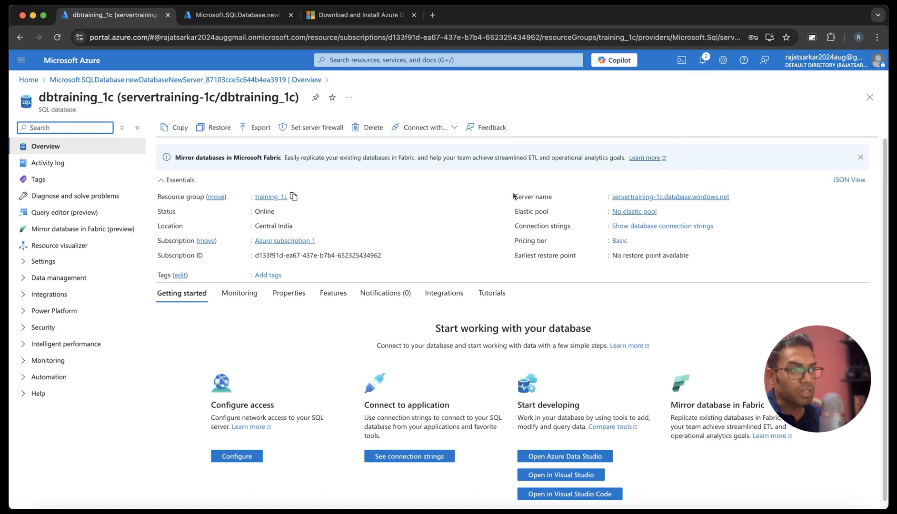
- Copy the database's server name and enter servertraining-1c.database.windows.net as the server of the new connection in Azure Data Studio
{"action": "left_click", "coordinate": [735, 197]}
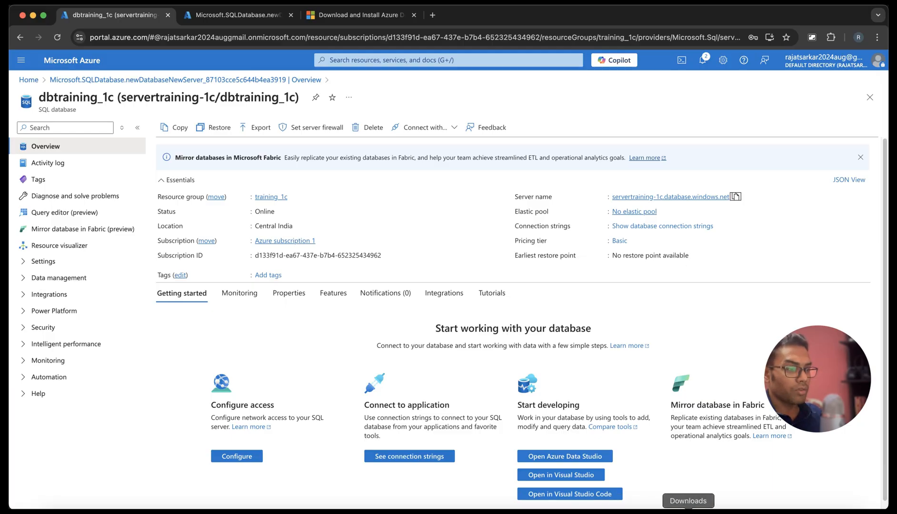
{"action": "left_click", "coordinate": [642, 509]}
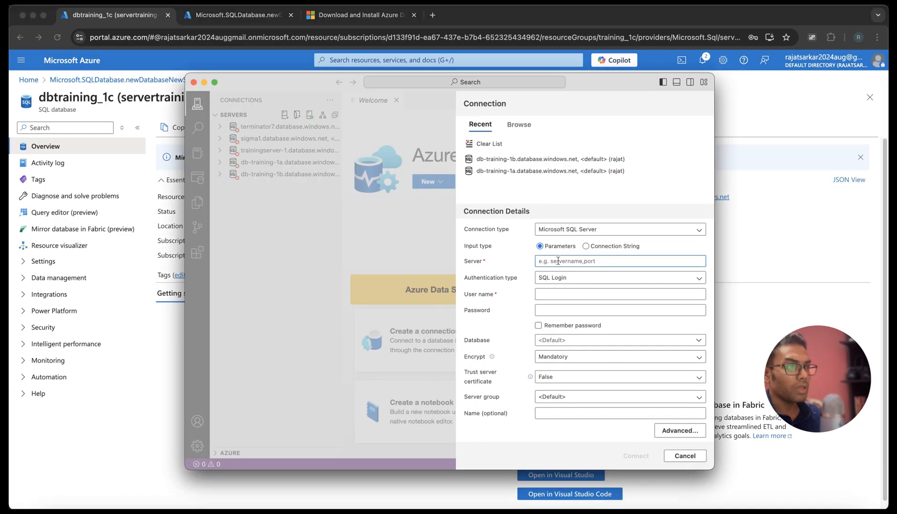
{"action": "key", "text": "super+v"}
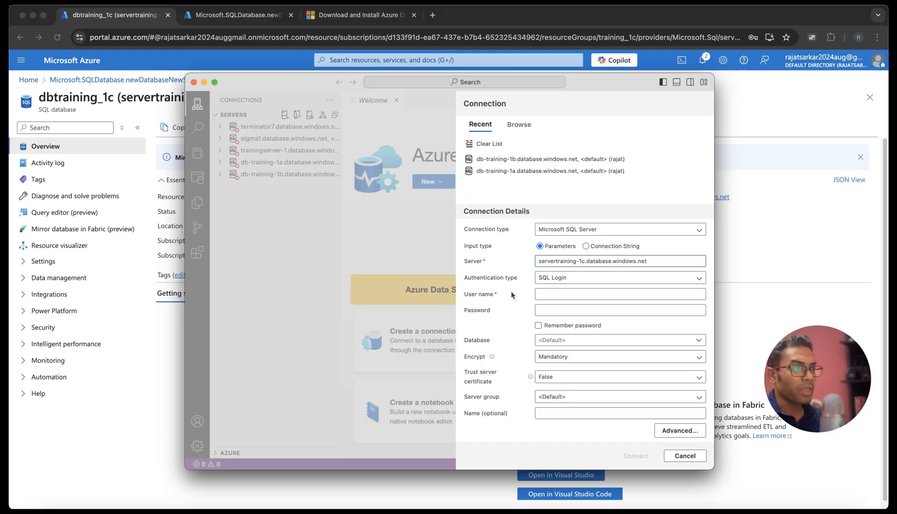
- Enter the SQL login user name and the account password, and try to connect to the server
{"action": "left_click", "coordinate": [599, 292]}
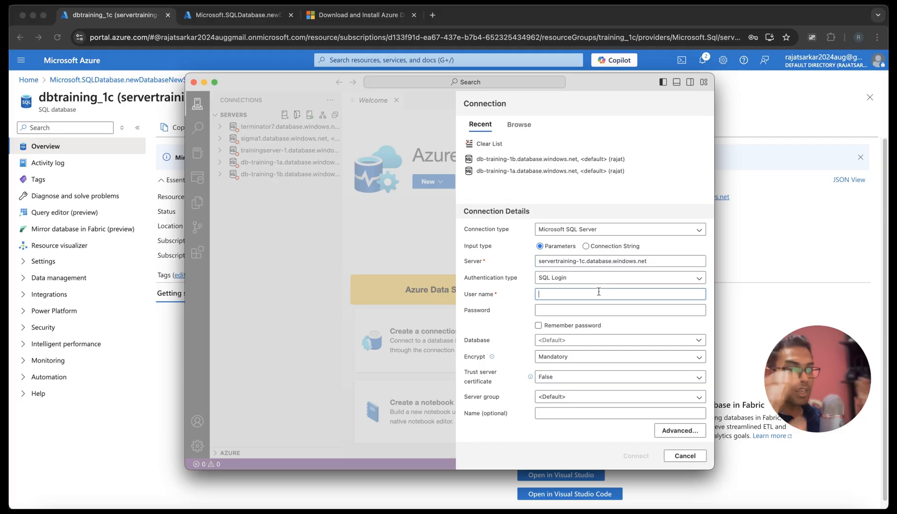
{"action": "type", "text": "rajat"}
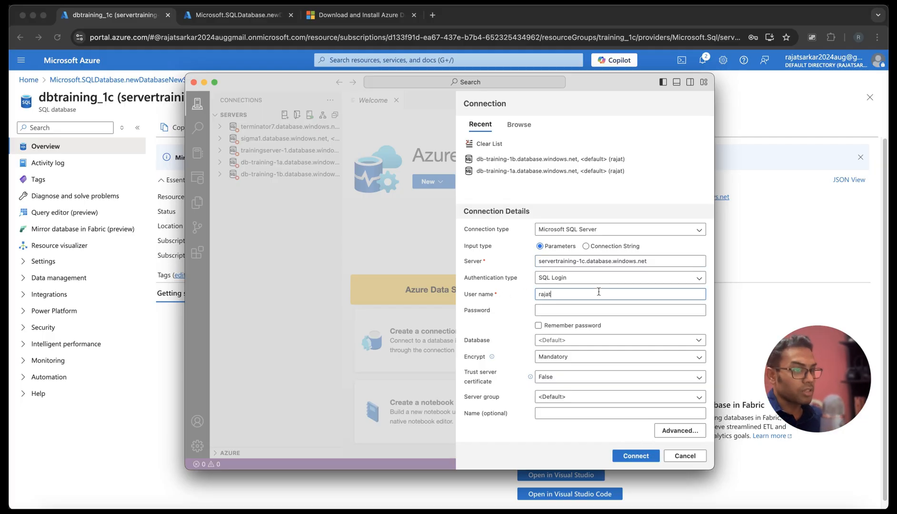
{"action": "left_click", "coordinate": [574, 308]}
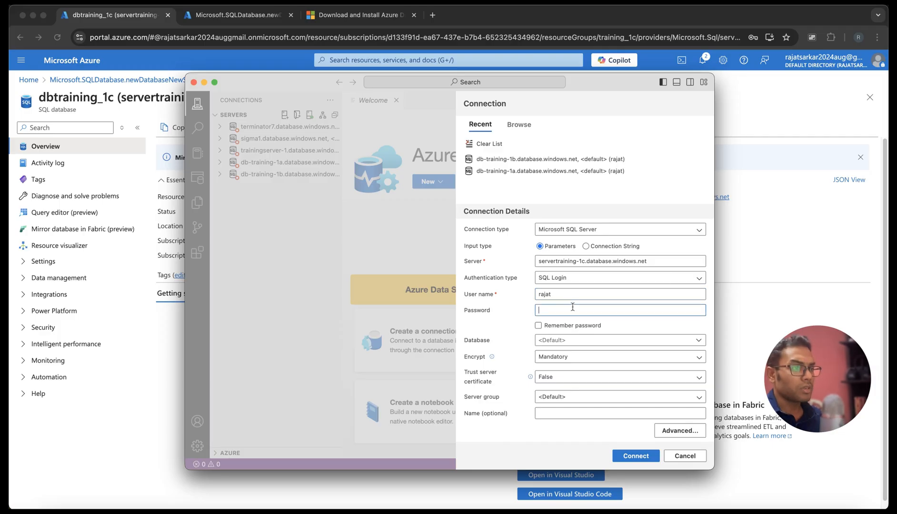
{"action": "type", "text": "P"}
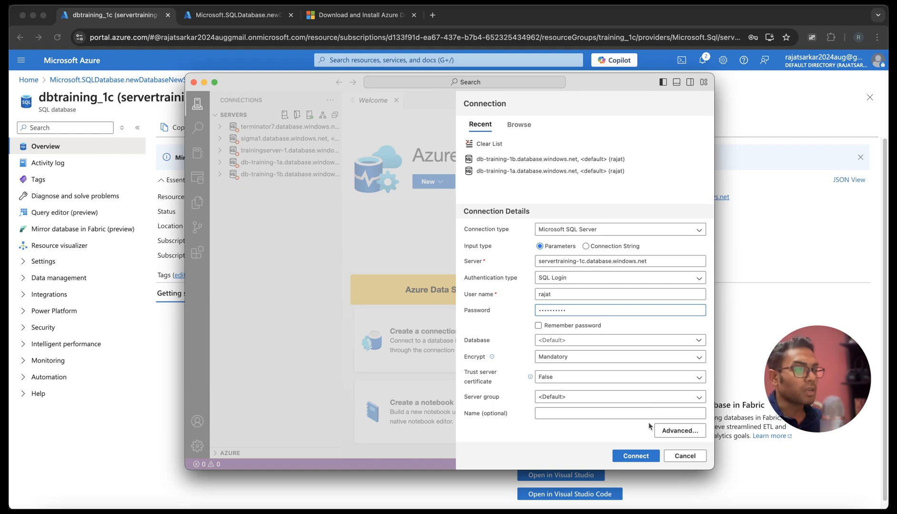
{"action": "left_click", "coordinate": [637, 457]}
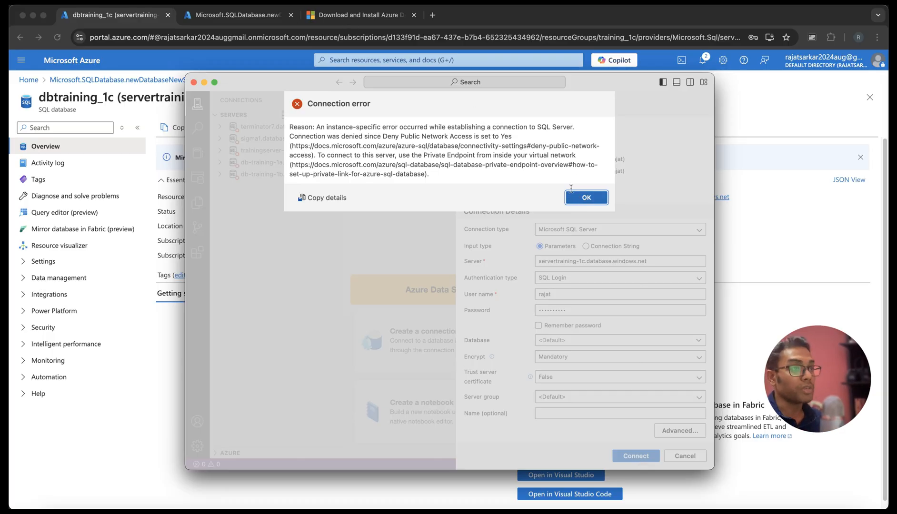
- Switch to the Azure portal, open the server firewall settings, set public network access to Selected networks and allow Azure services and resources
{"action": "left_click", "coordinate": [139, 19]}
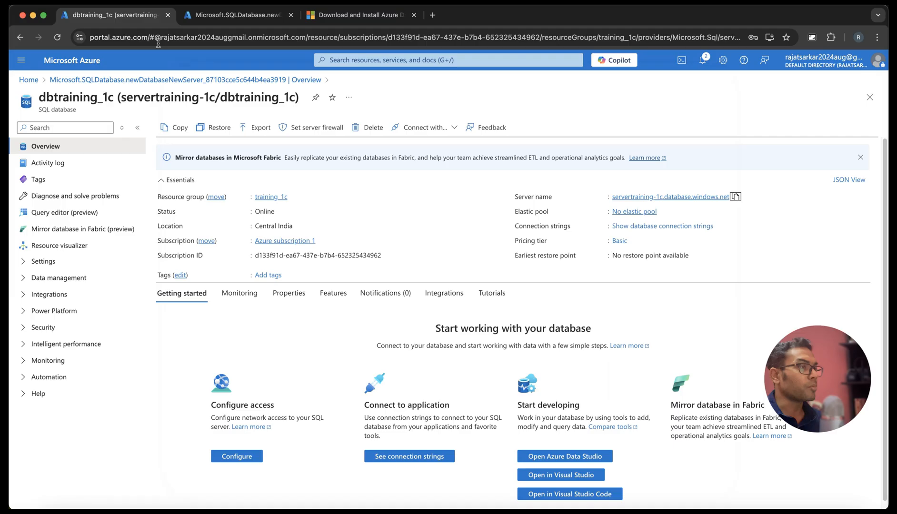
{"action": "left_click", "coordinate": [308, 129]}
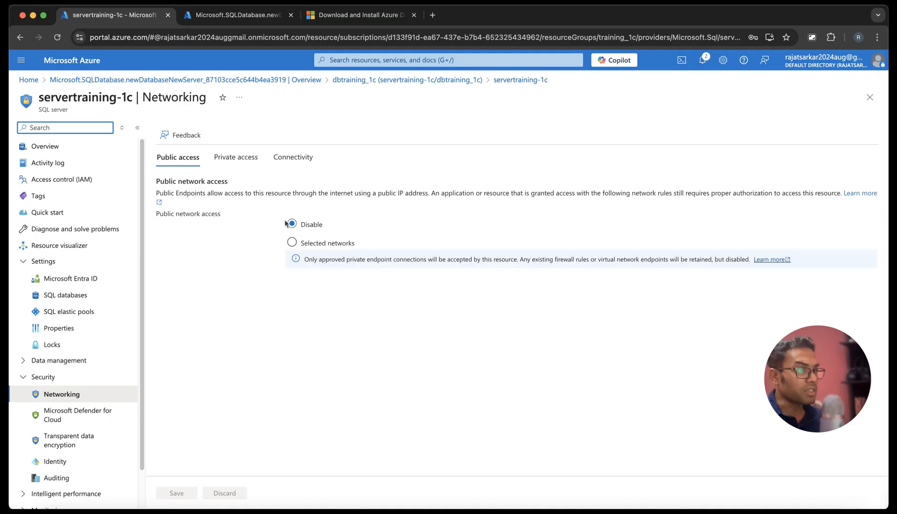
{"action": "left_click", "coordinate": [293, 243]}
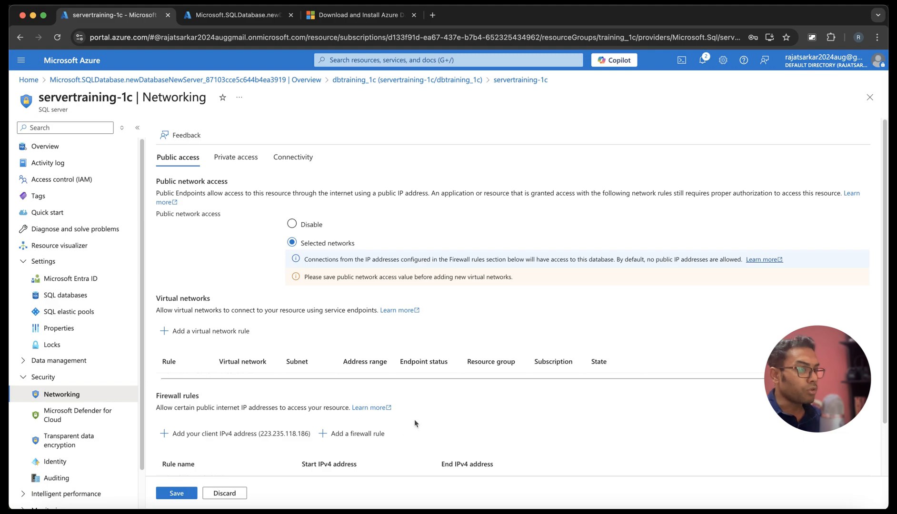
{"action": "scroll", "coordinate": [399, 423], "scroll_direction": "down", "scroll_amount": 2}
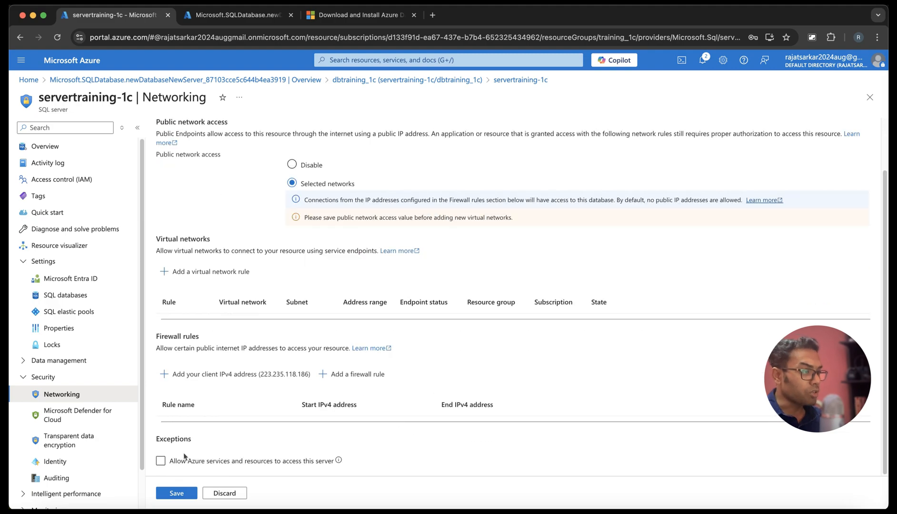
{"action": "left_click", "coordinate": [161, 462]}
{"action": "left_click", "coordinate": [161, 462]}
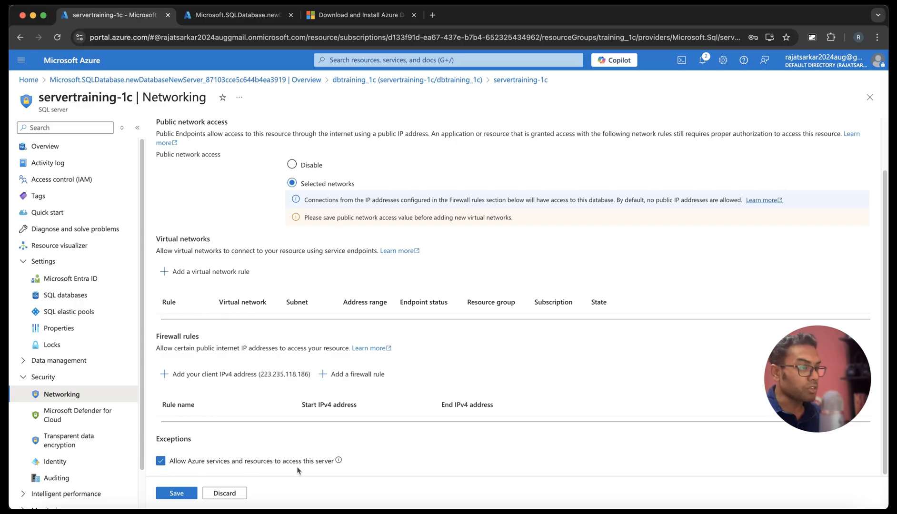
{"action": "mouse_move", "coordinate": [335, 467]}
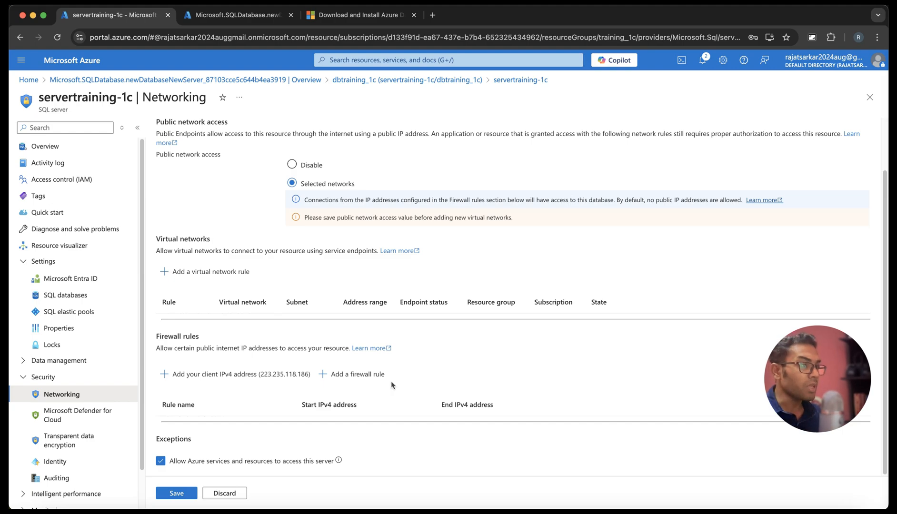
- Start a new firewall rule for the server and name it training_1c
{"action": "left_click", "coordinate": [341, 376]}
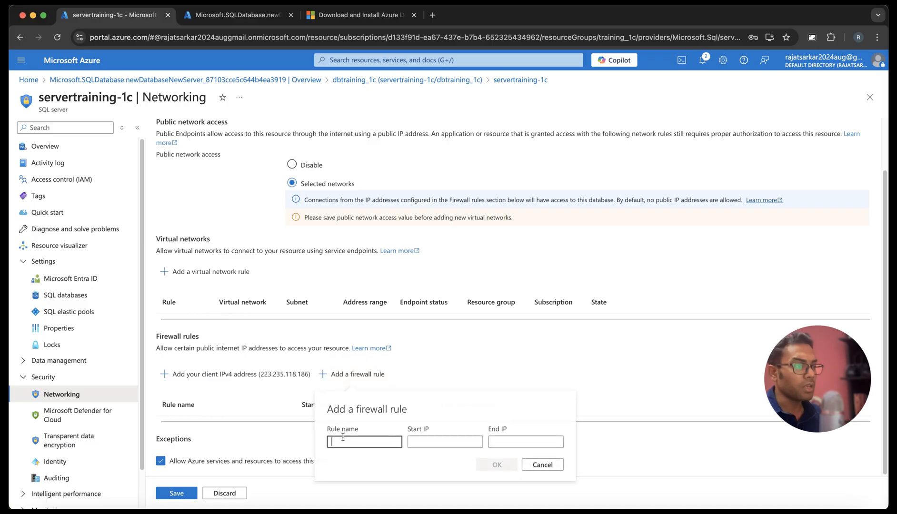
{"action": "type", "text": "trai"}
{"action": "type", "text": "ng"}
{"action": "type", "text": "ning"}
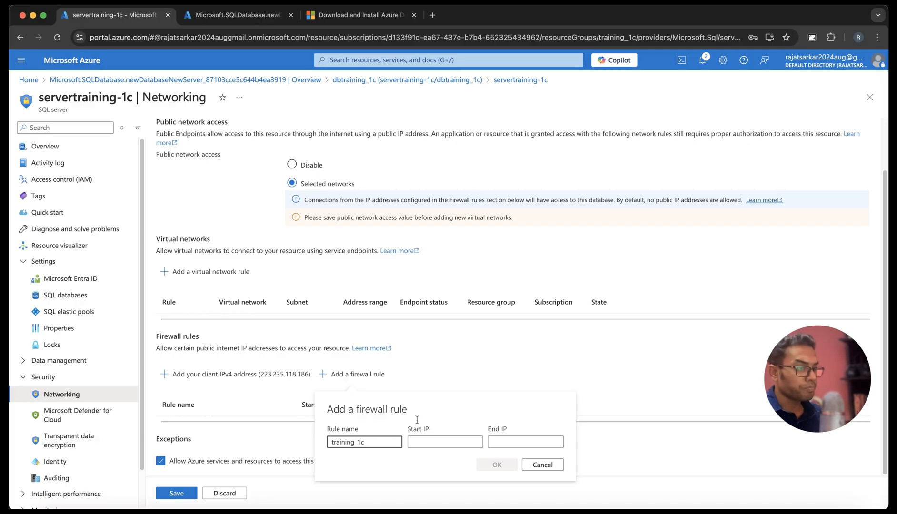
- Set the rule's start and end IP to 223.235.118.186, add the rule and save the server's networking settings
{"action": "left_click", "coordinate": [408, 442]}
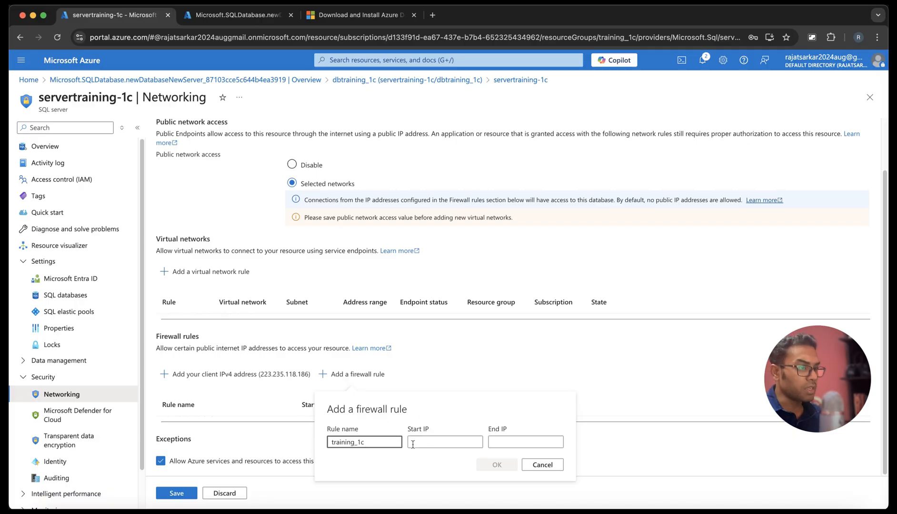
{"action": "left_click", "coordinate": [411, 443]}
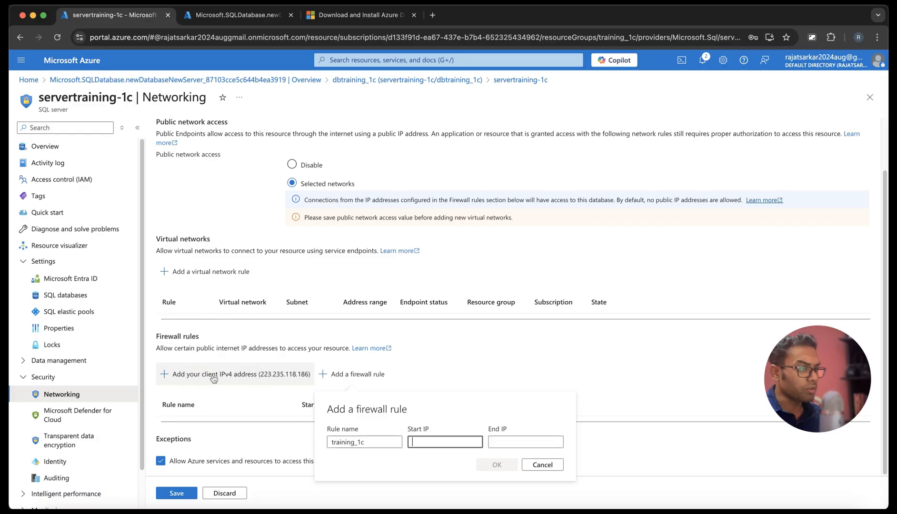
{"action": "type", "text": "223.235"}
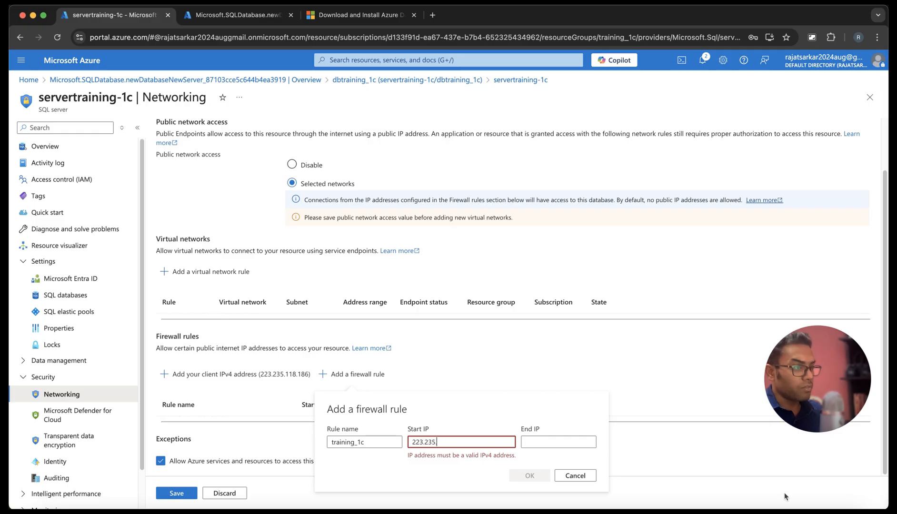
{"action": "type", "text": ".118.186"}
{"action": "key", "text": "super+a"}
{"action": "key", "text": "super+c"}
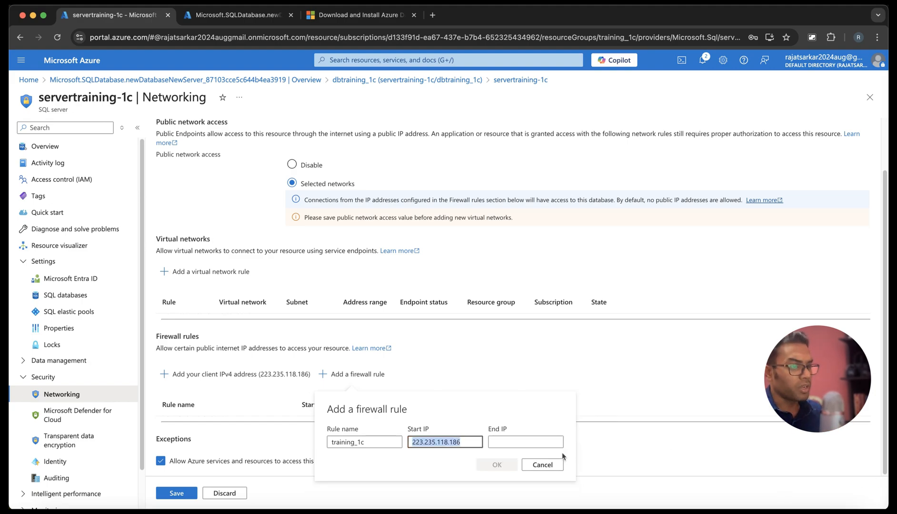
{"action": "left_click", "coordinate": [524, 442]}
{"action": "key", "text": "super+v"}
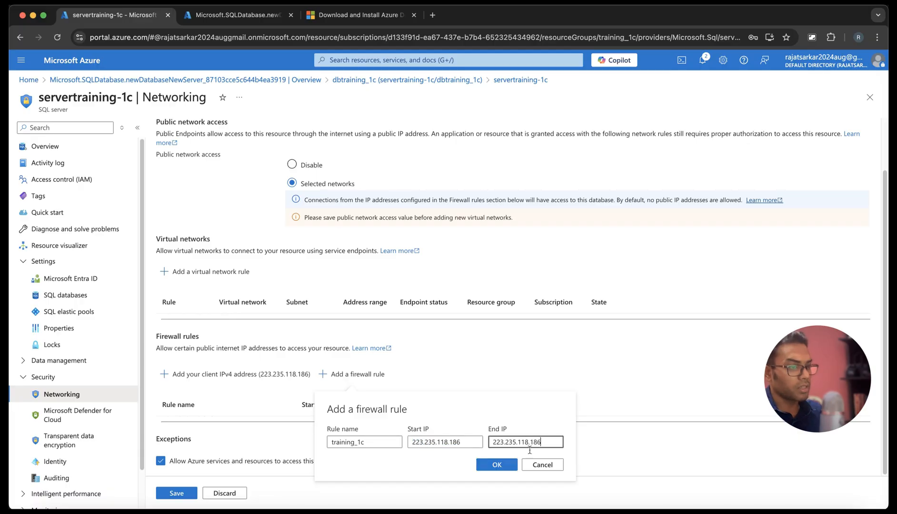
{"action": "left_click", "coordinate": [497, 465]}
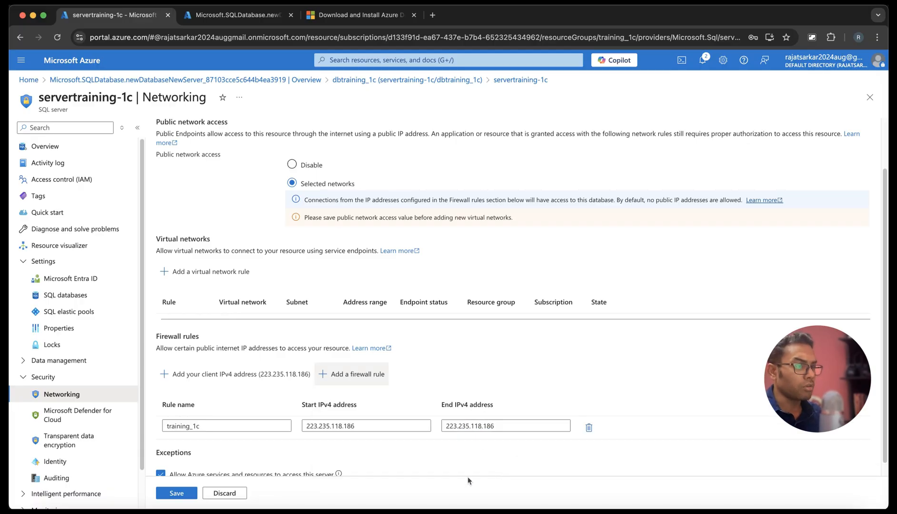
{"action": "scroll", "coordinate": [228, 452], "scroll_direction": "up", "scroll_amount": 2}
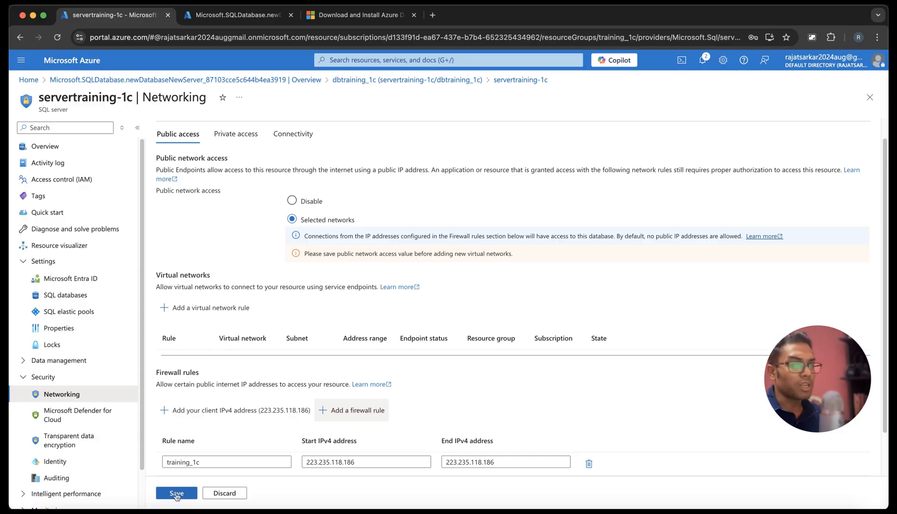
{"action": "left_click", "coordinate": [177, 494]}
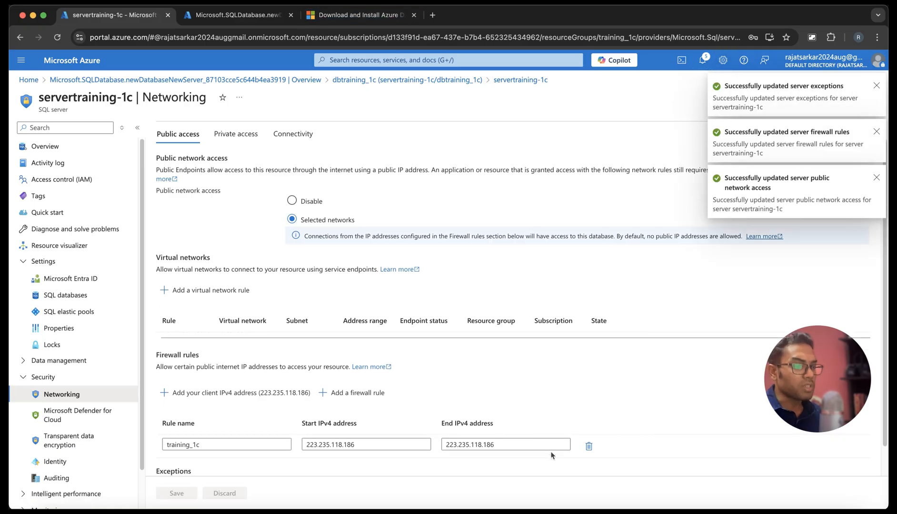
- Switch back to Azure Data Studio, dismiss the connection error and retry the connection to servertraining-1c.database.windows.net
{"action": "left_click", "coordinate": [641, 510]}
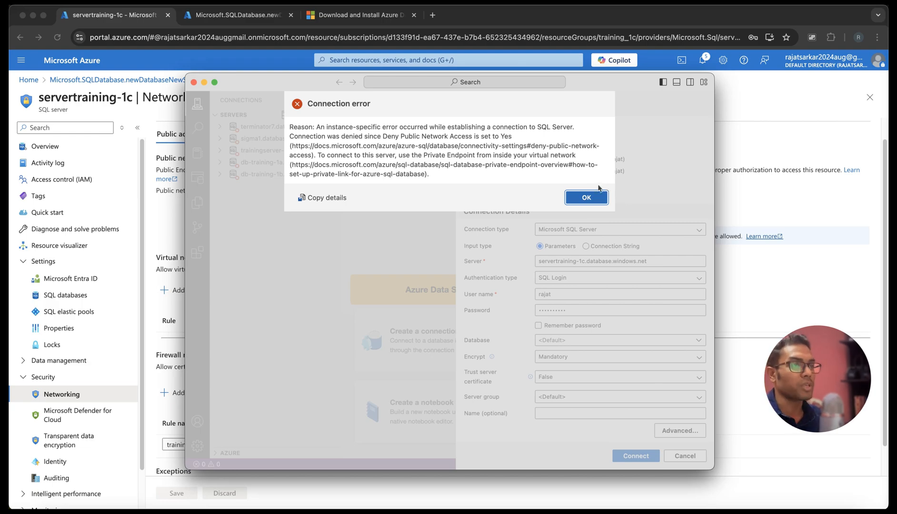
{"action": "left_click", "coordinate": [588, 198]}
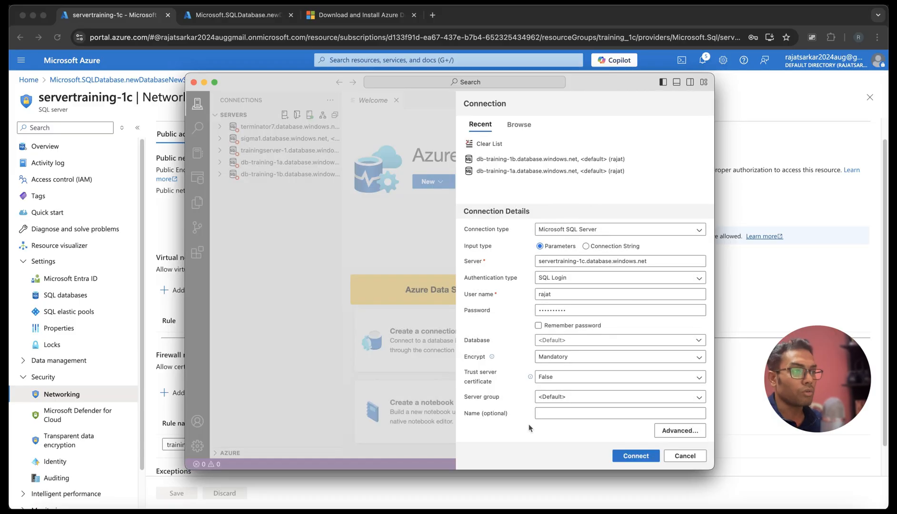
{"action": "left_click", "coordinate": [633, 459]}
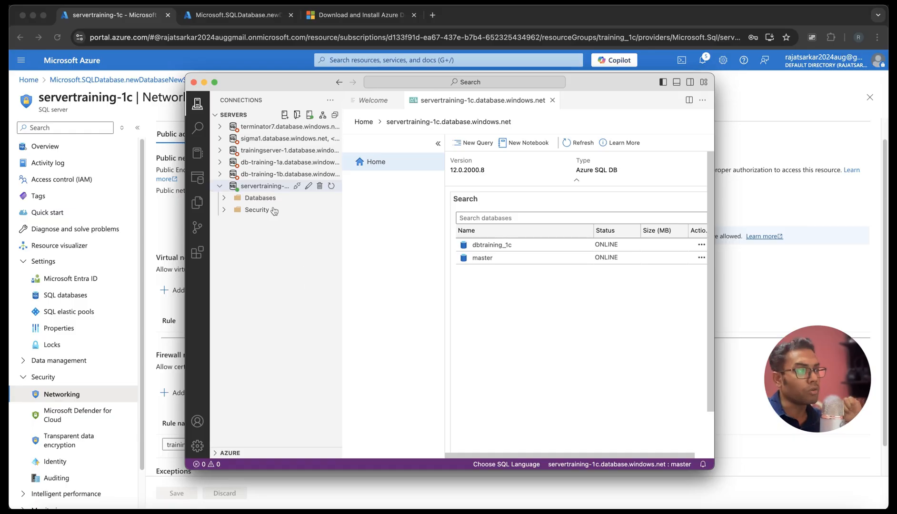
- Launch the flat file import wizard for the servertraining-1c connection and choose dbtraining_1c as the database for the new table
{"action": "left_click", "coordinate": [269, 187]}
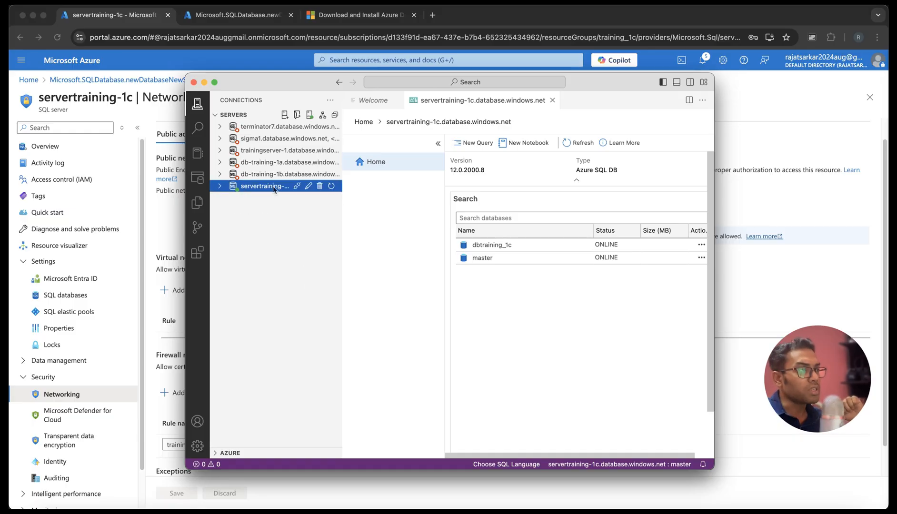
{"action": "right_click", "coordinate": [269, 187]}
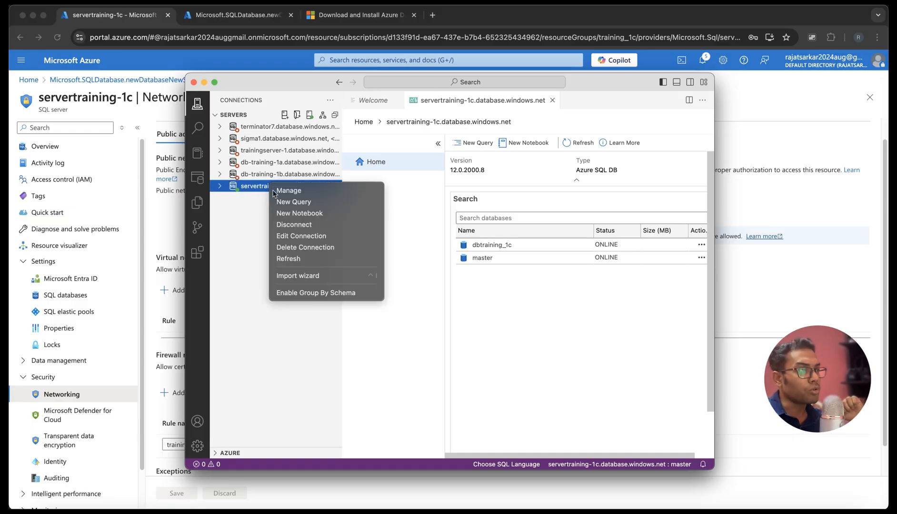
{"action": "left_click", "coordinate": [293, 276]}
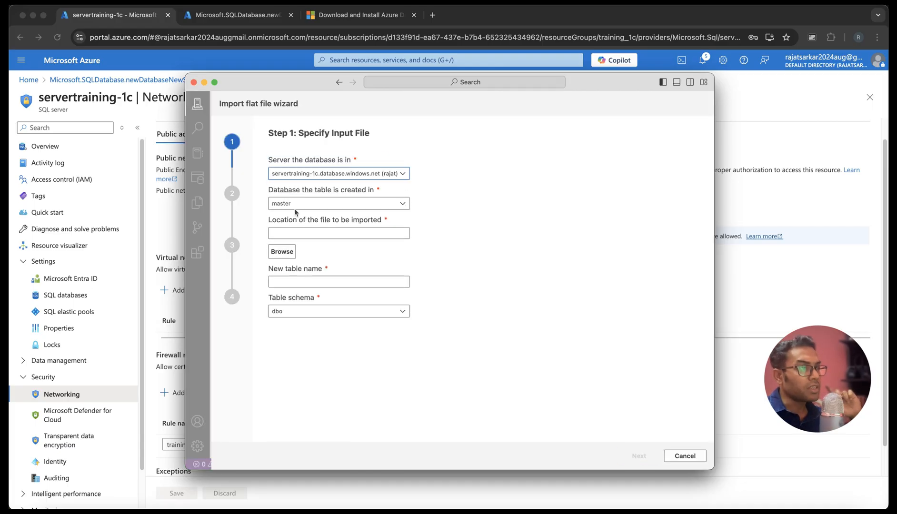
{"action": "left_click", "coordinate": [324, 210]}
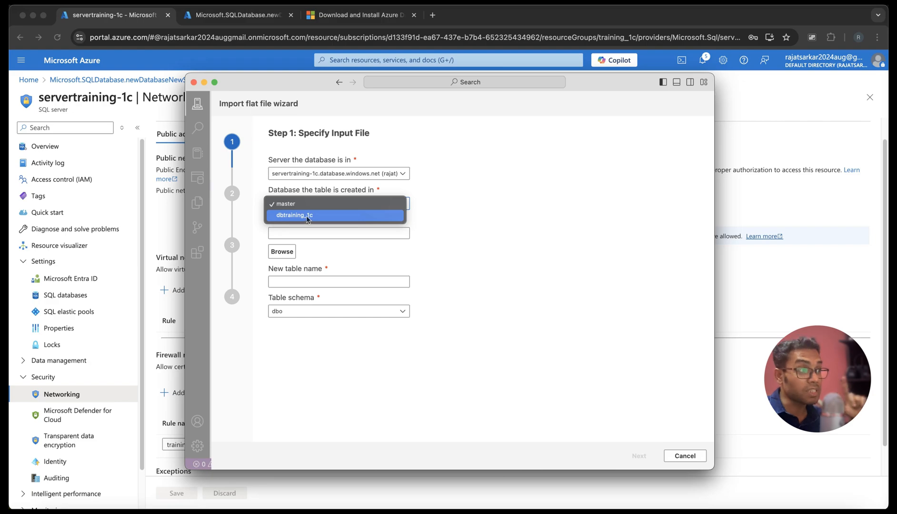
{"action": "left_click", "coordinate": [307, 215]}
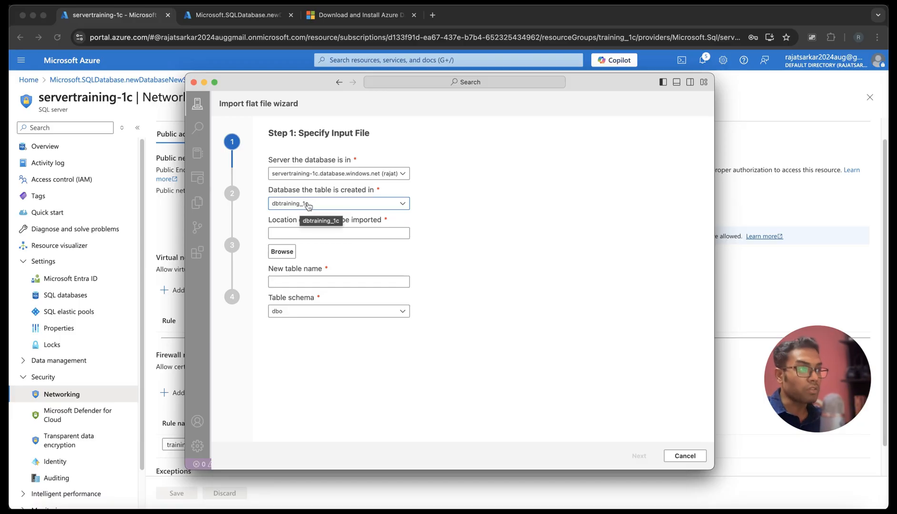
- Choose export.csv from the Downloads folder as the file to import
{"action": "left_click", "coordinate": [283, 252]}
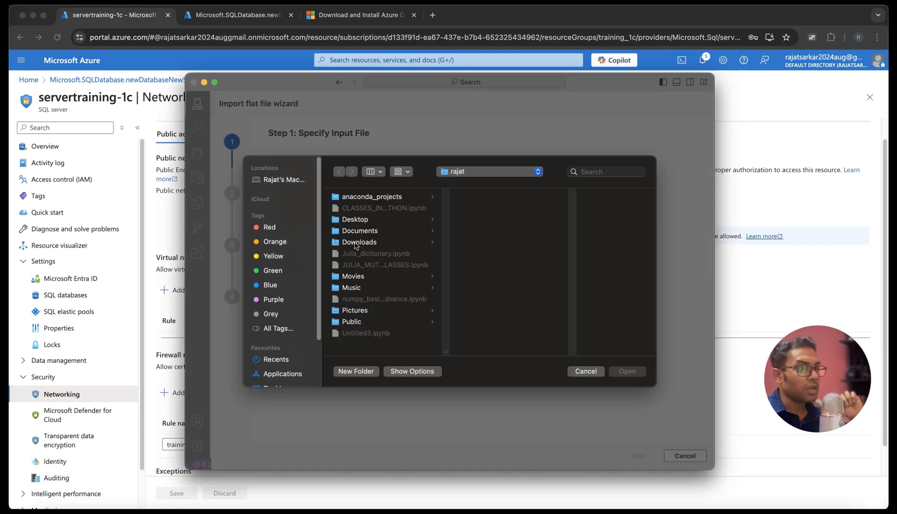
{"action": "left_click", "coordinate": [355, 244]}
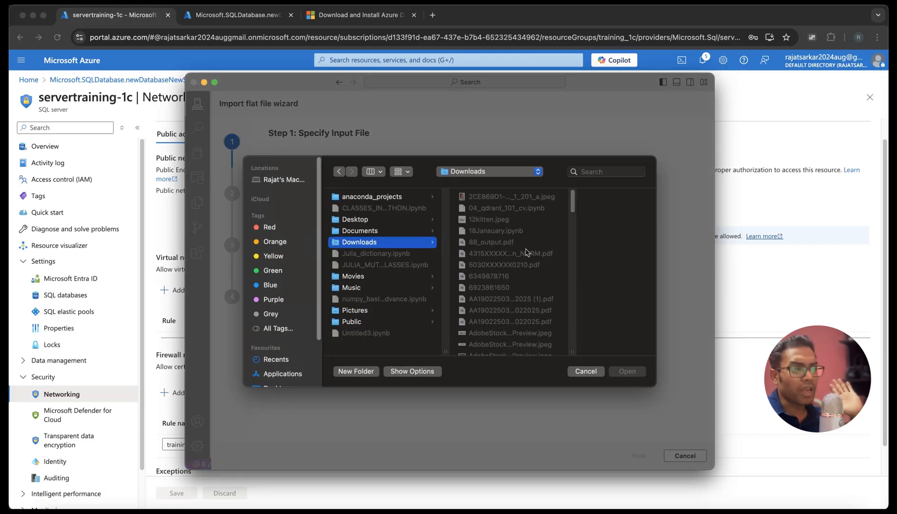
{"action": "left_click_drag", "start_coordinate": [572, 200], "coordinate": [573, 240]}
{"action": "scroll", "coordinate": [571, 240], "scroll_direction": "down", "scroll_amount": 5}
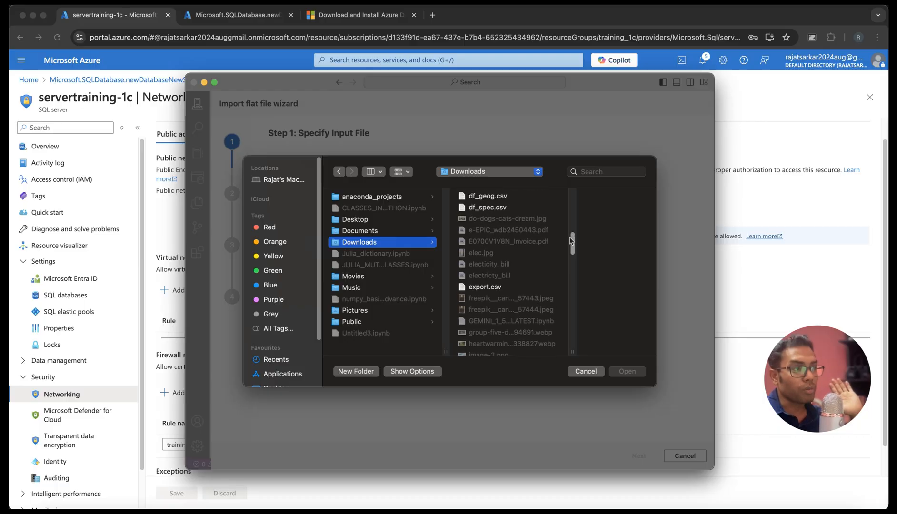
{"action": "double_click", "coordinate": [483, 288]}
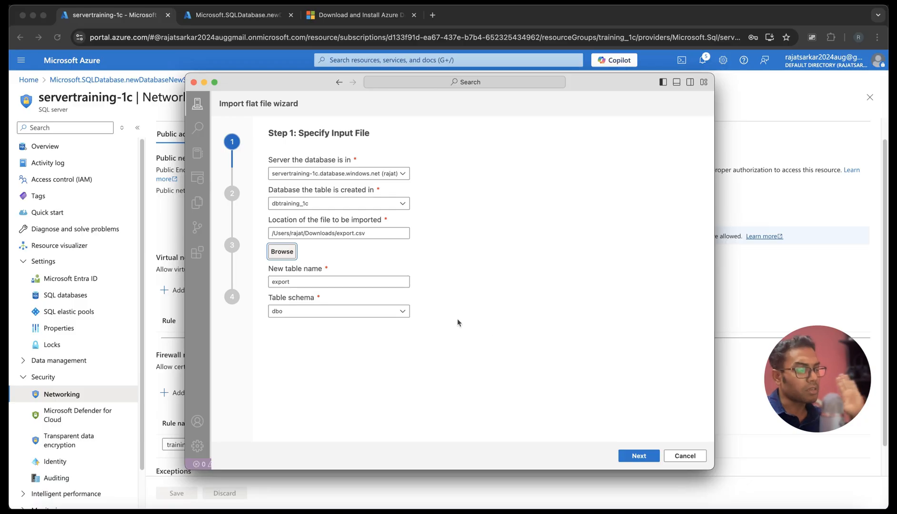
- Review the data preview, keep the proposed column settings, import the data and finish the import wizard
{"action": "left_click", "coordinate": [640, 463]}
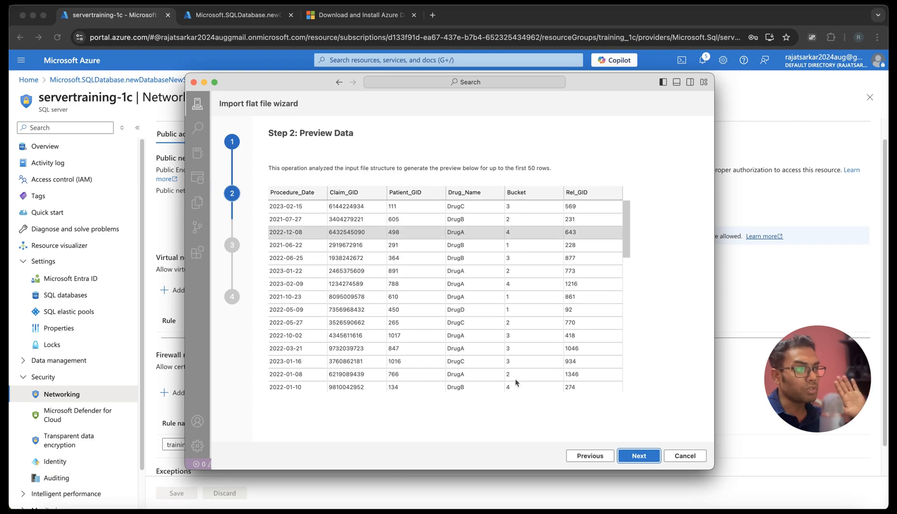
{"action": "scroll", "coordinate": [619, 245], "scroll_direction": "down", "scroll_amount": 5}
{"action": "scroll", "coordinate": [619, 224], "scroll_direction": "up", "scroll_amount": 5}
{"action": "left_click", "coordinate": [640, 457]}
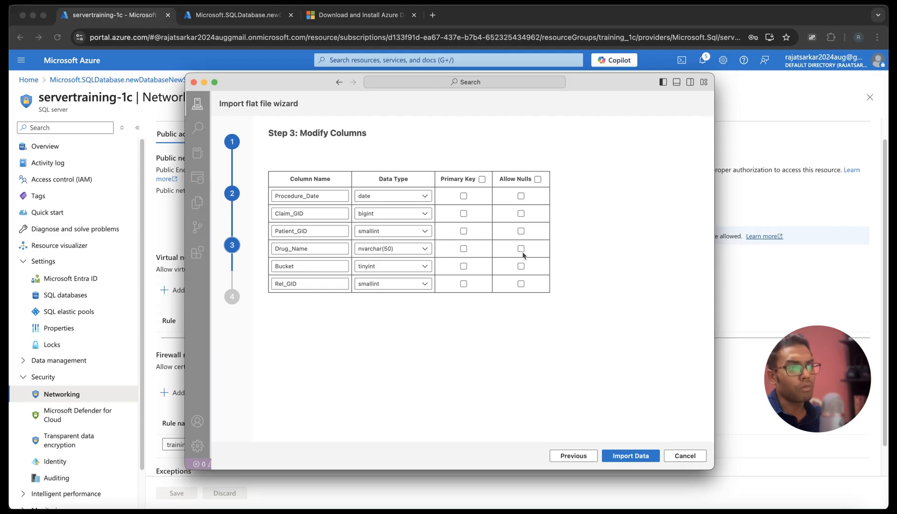
{"action": "left_click", "coordinate": [627, 457]}
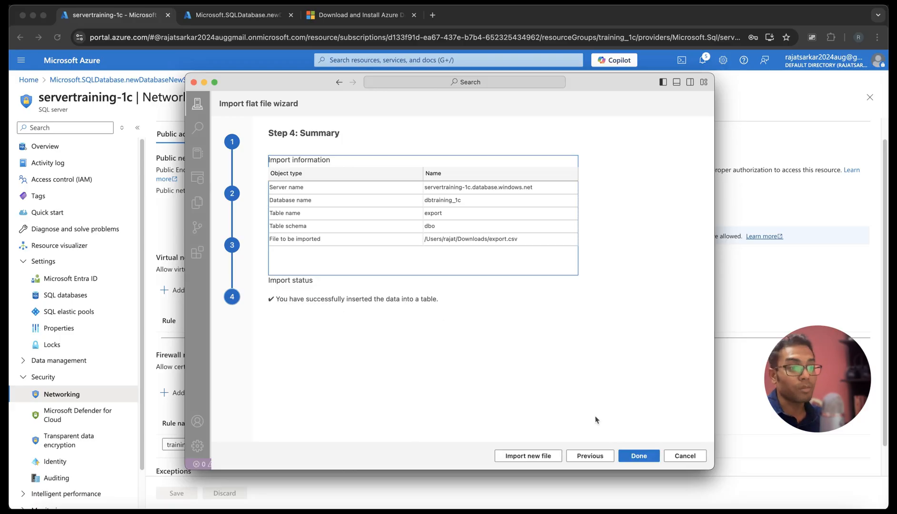
{"action": "left_click", "coordinate": [647, 460]}
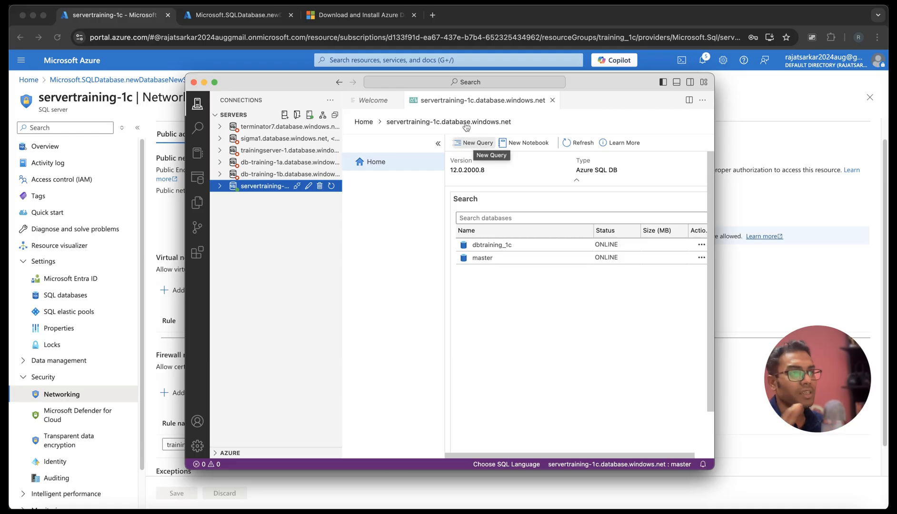
- Minimize Azure Data Studio and view the SQL databases of servertraining-1c in the Azure portal
{"action": "left_click", "coordinate": [204, 83]}
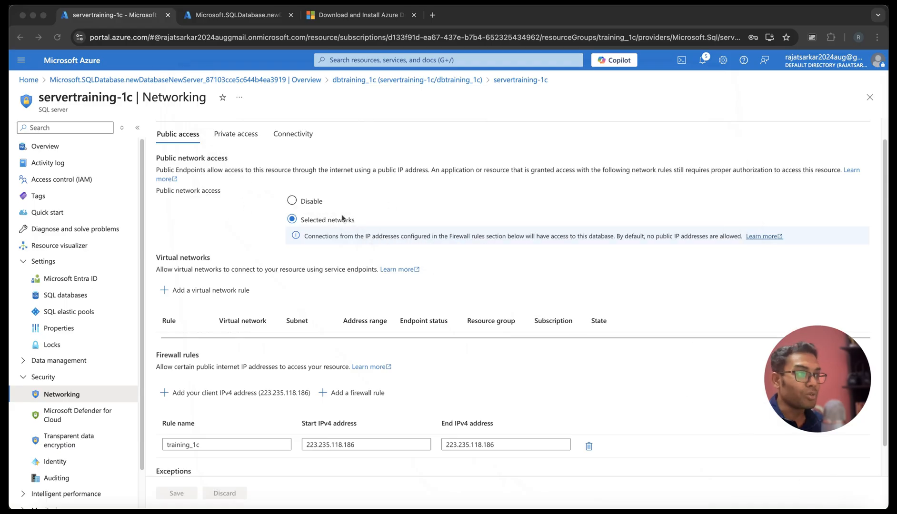
{"action": "left_click", "coordinate": [61, 296]}
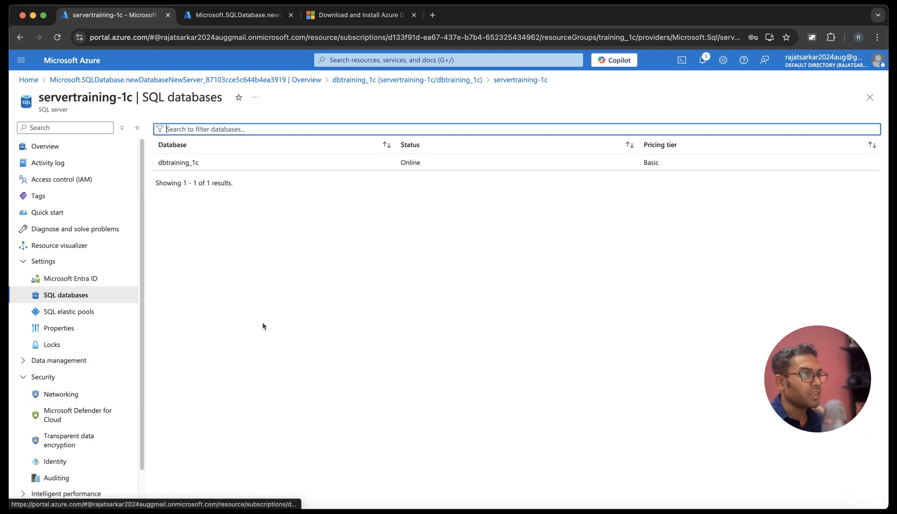
{"action": "left_click", "coordinate": [58, 296]}
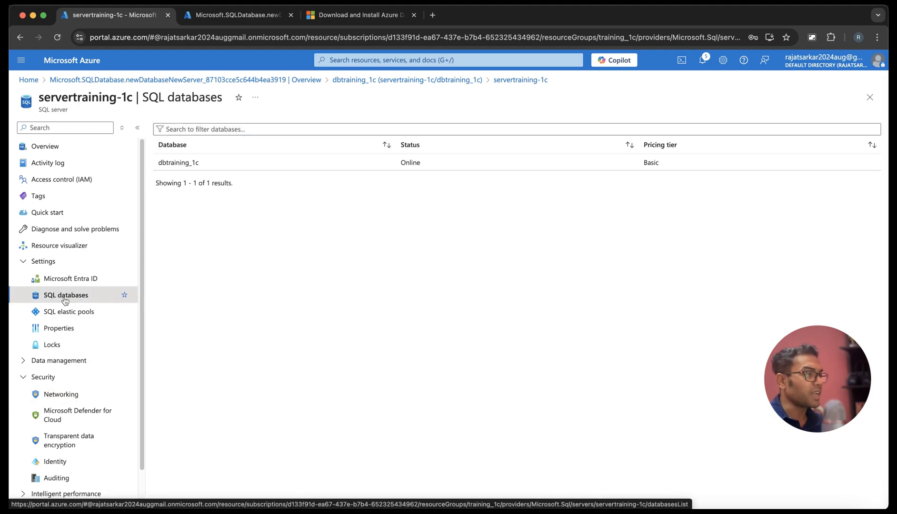
- Open the query editor of the dbtraining_1c database and sign in with SQL server authentication by entering the account password
{"action": "left_click", "coordinate": [179, 164]}
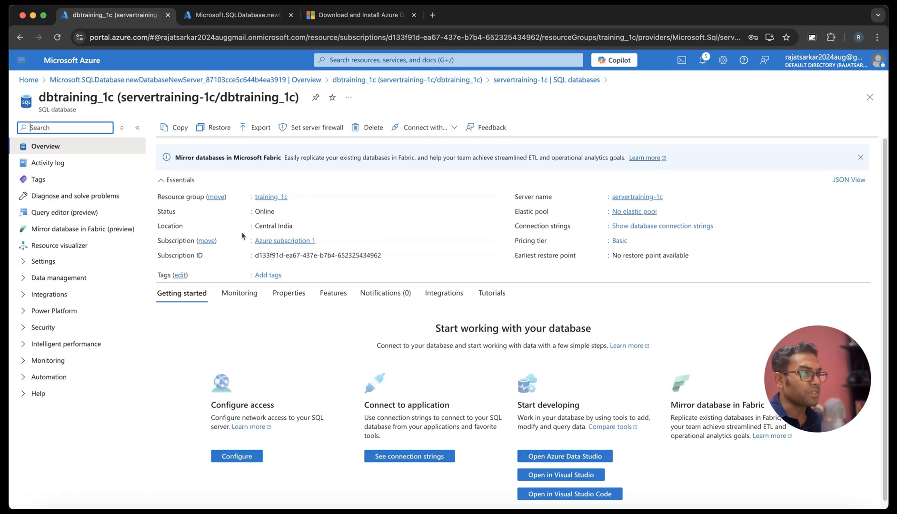
{"action": "left_click", "coordinate": [35, 213]}
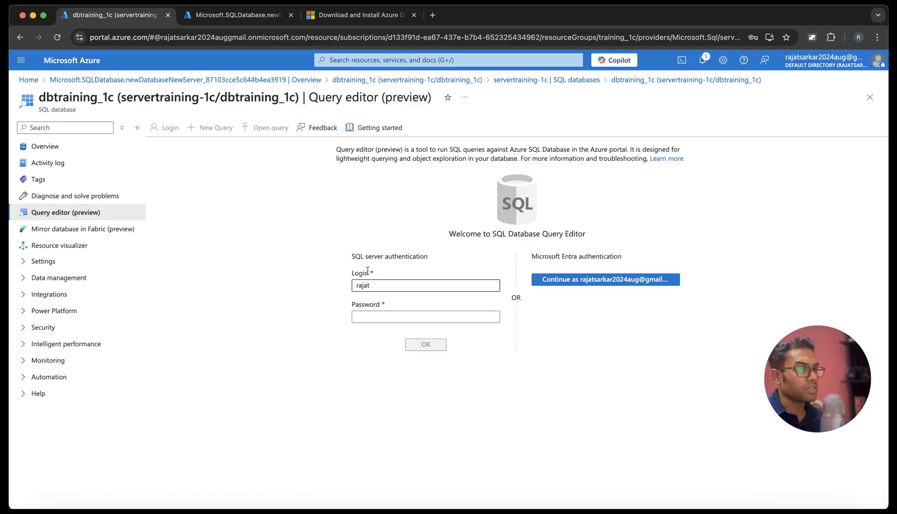
{"action": "left_click", "coordinate": [364, 316]}
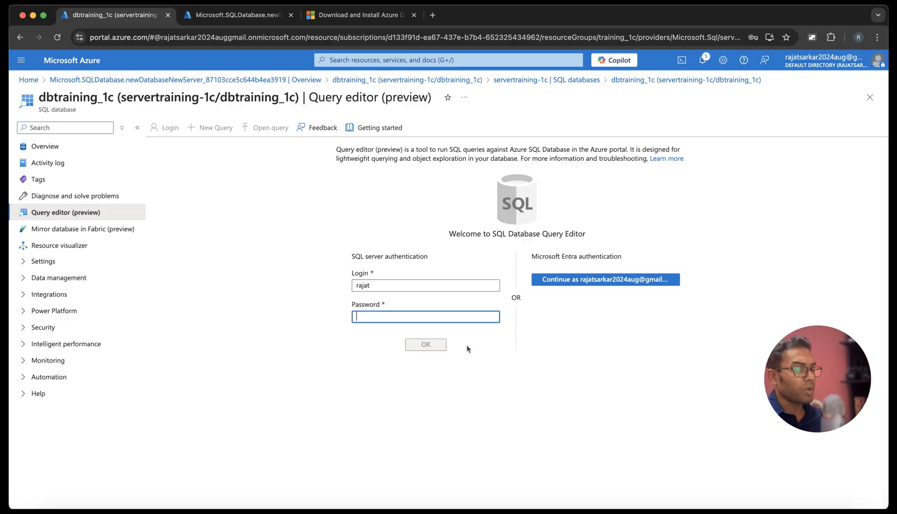
{"action": "type", "text": "********"}
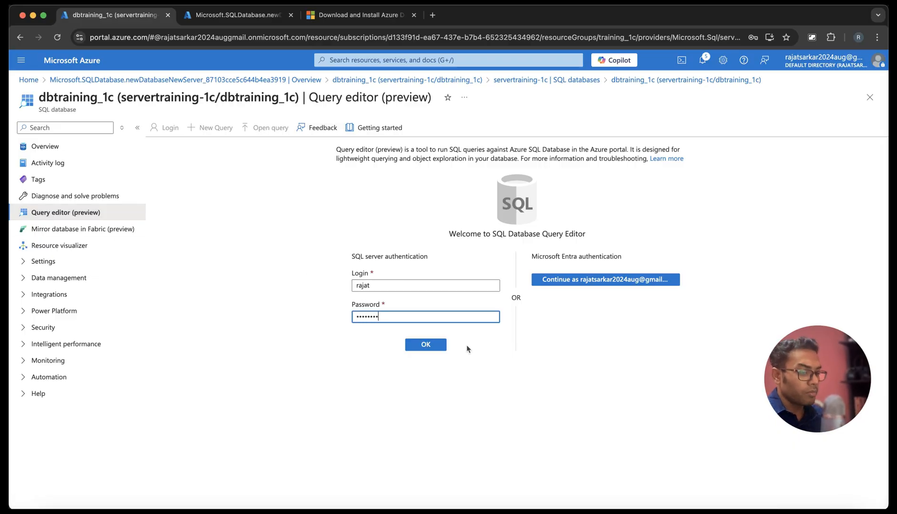
{"action": "type", "text": "**"}
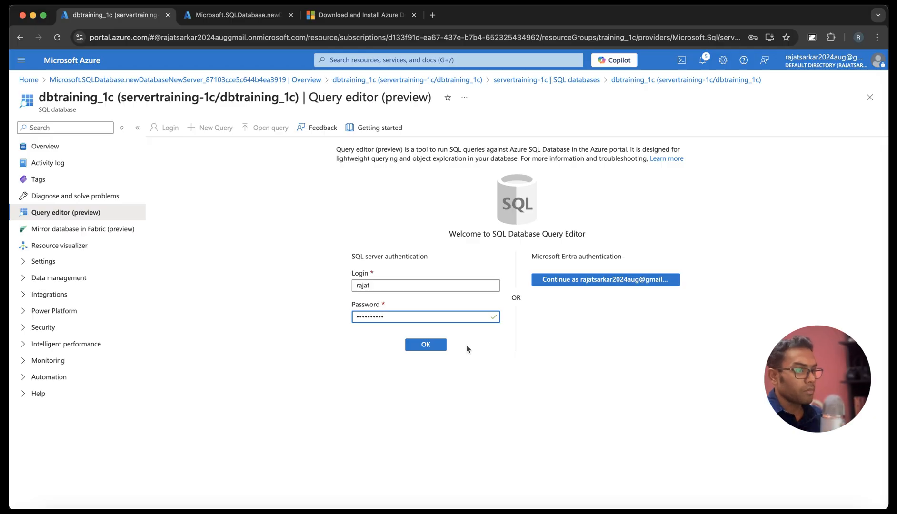
{"action": "left_click", "coordinate": [435, 344]}
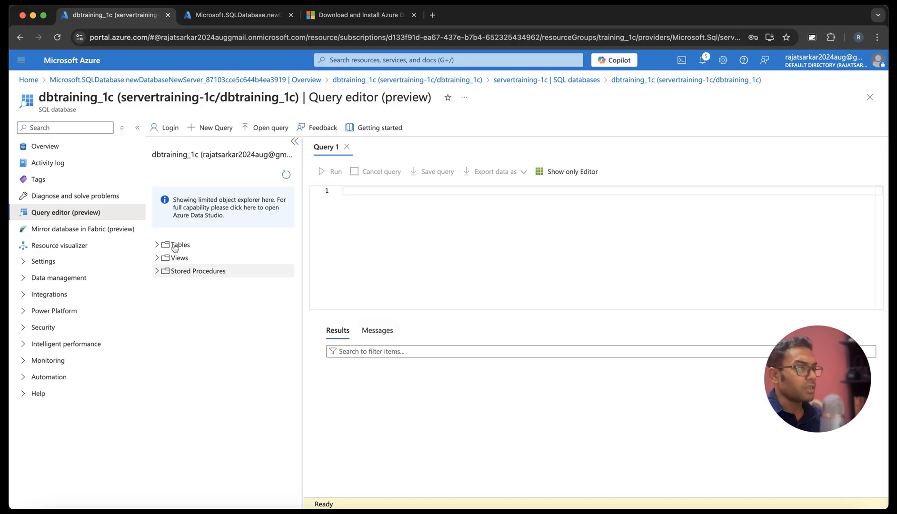
- Expand the database's tables and write the query "select * from dbo.export;" in Query 1
{"action": "left_click", "coordinate": [158, 246]}
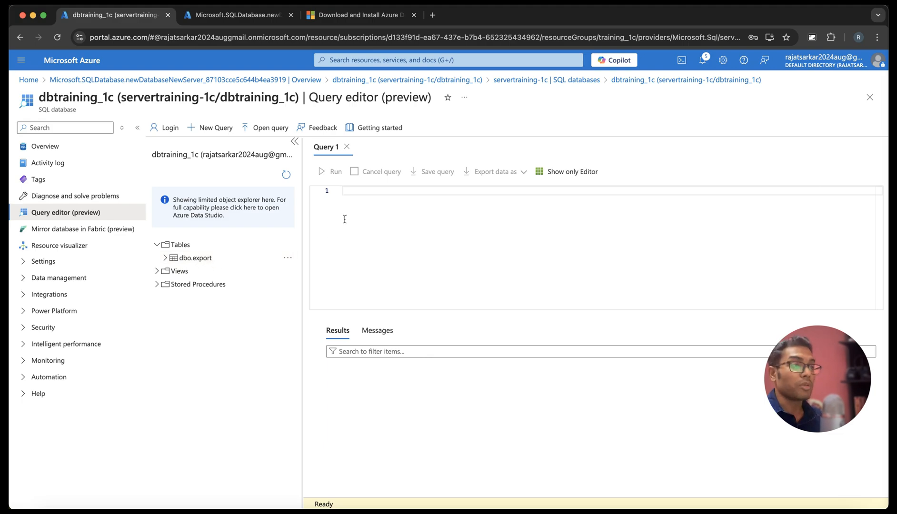
{"action": "left_click", "coordinate": [515, 207]}
{"action": "type", "text": "s"}
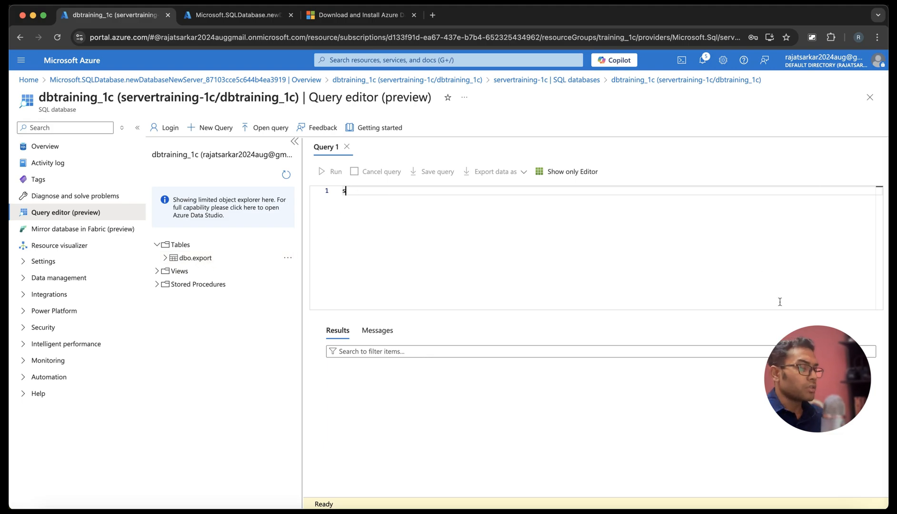
{"action": "type", "text": "elect * from "}
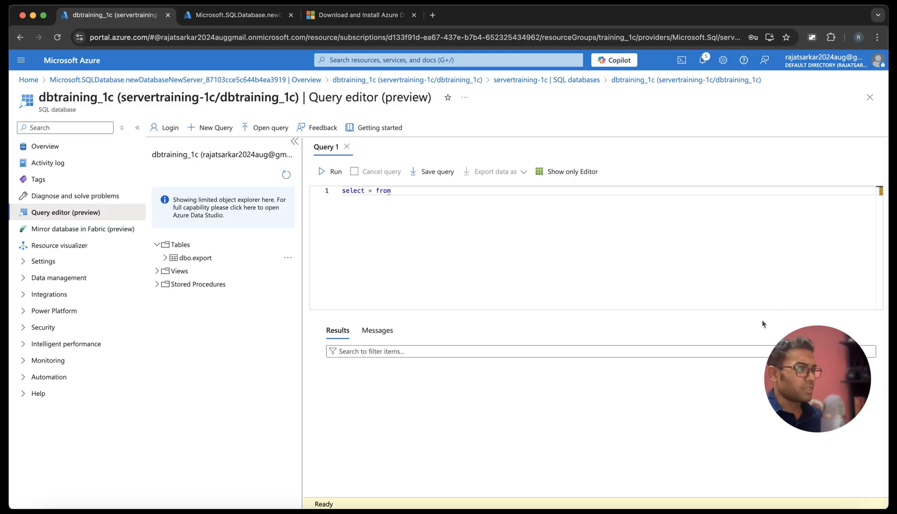
{"action": "type", "text": "dbo"}
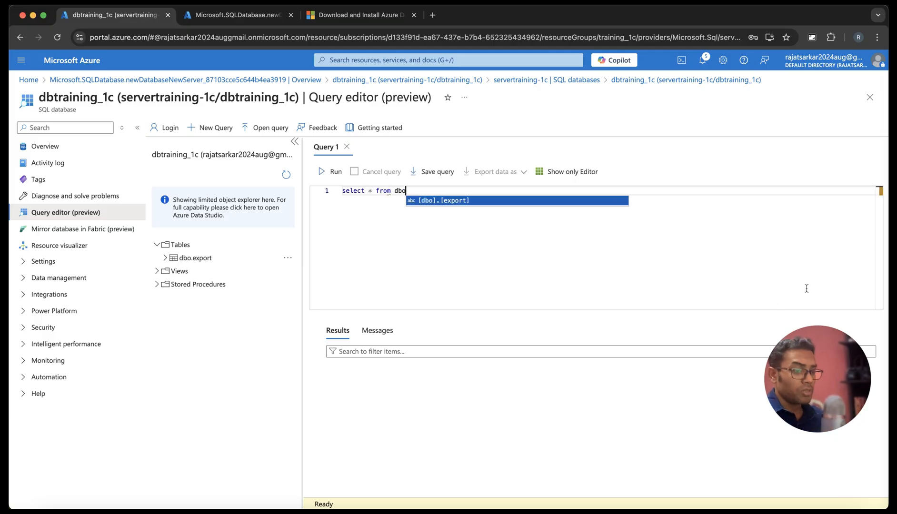
{"action": "type", "text": ".export"}
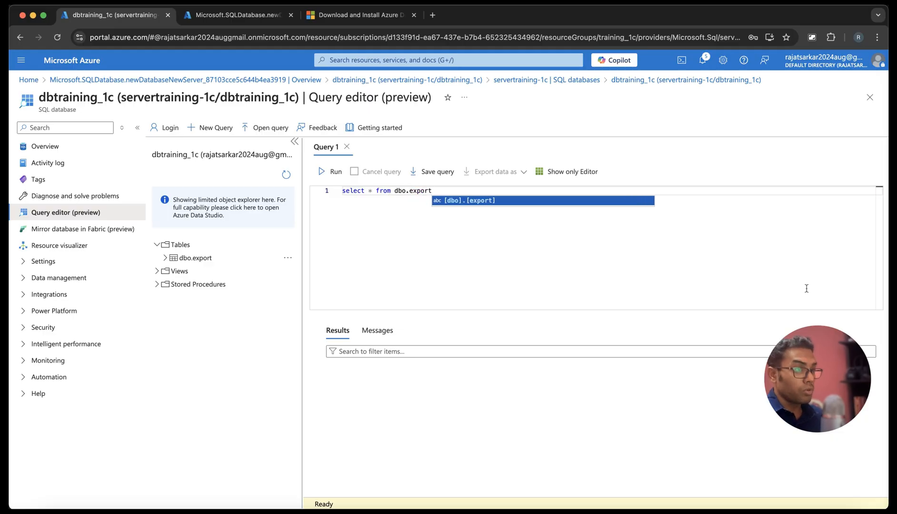
{"action": "type", "text": ";"}
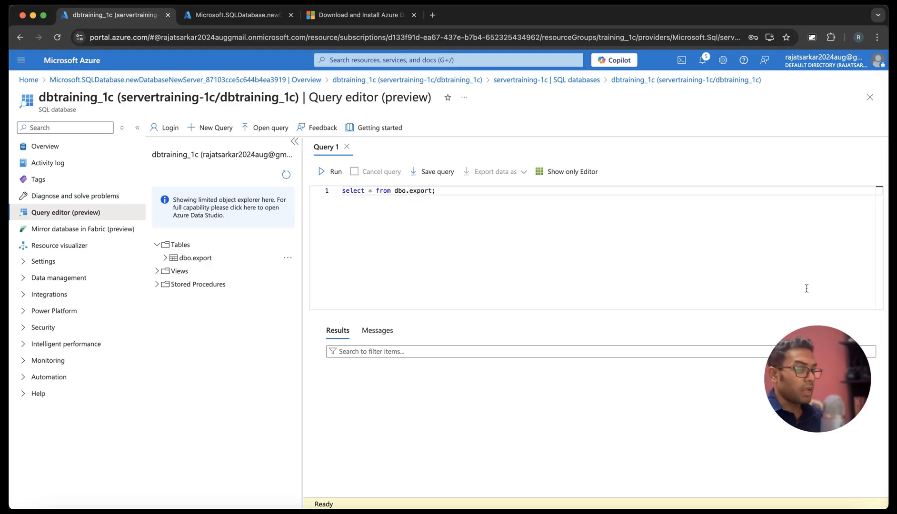
- Run the whole dbo.export query and look through the returned rows
{"action": "key", "text": "super+a"}
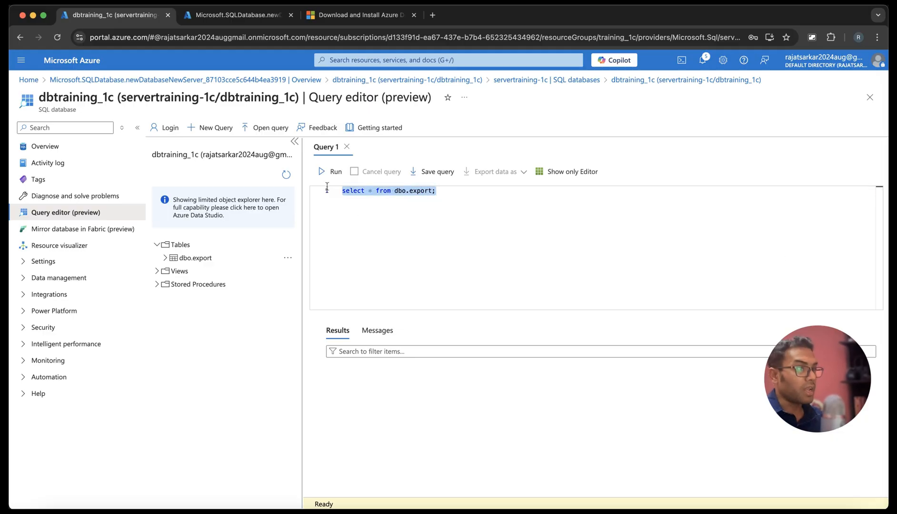
{"action": "left_click", "coordinate": [324, 172]}
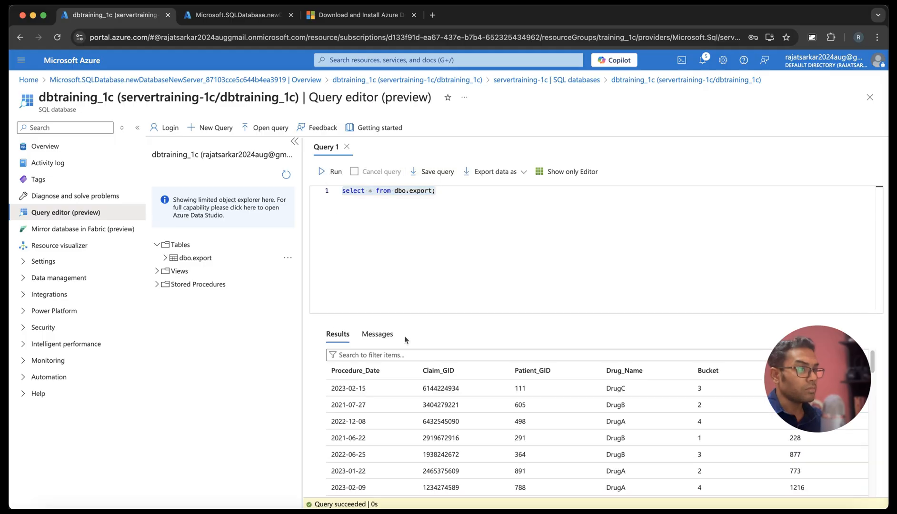
{"action": "scroll", "coordinate": [586, 418], "scroll_direction": "down", "scroll_amount": 1}
{"action": "scroll", "coordinate": [586, 418], "scroll_direction": "up", "scroll_amount": 1}
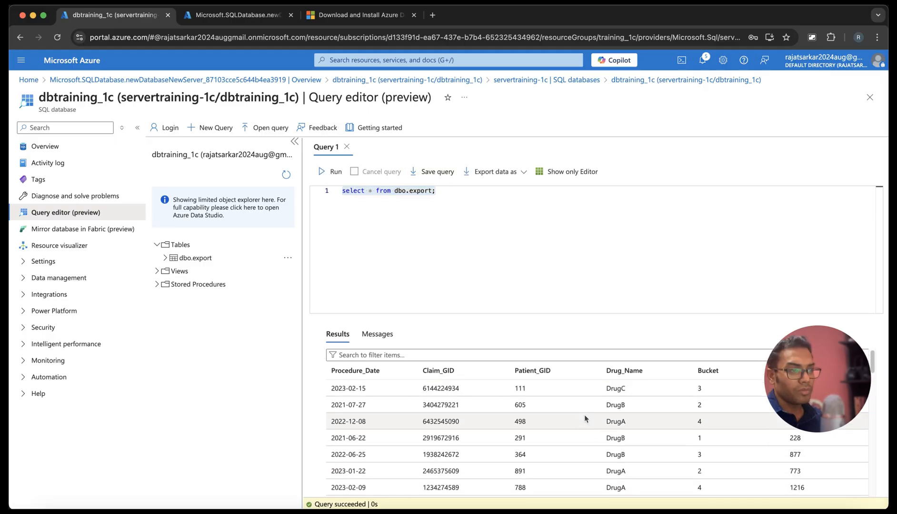
{"action": "scroll", "coordinate": [592, 426], "scroll_direction": "down", "scroll_amount": 5}
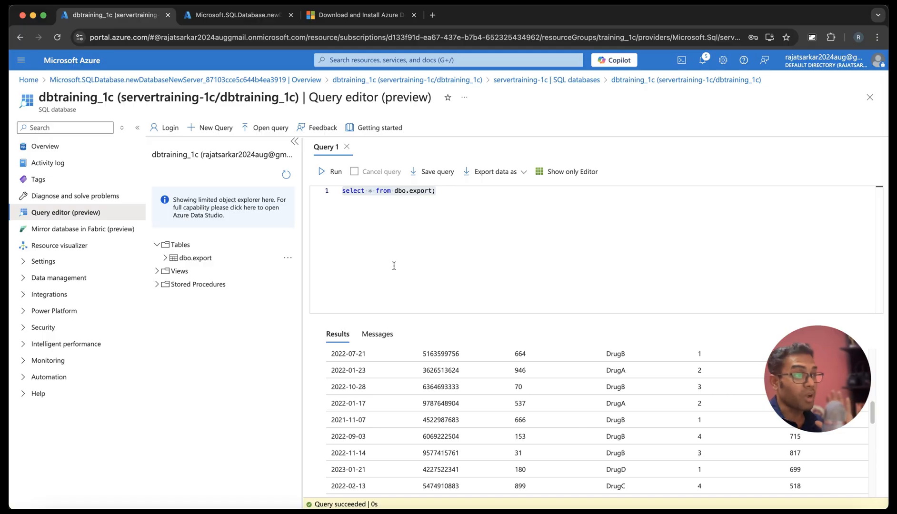
- In the deployment overview's browser tab, return to the Azure portal home, search for "sto" and open the Storage accounts service
{"action": "left_click", "coordinate": [228, 17]}
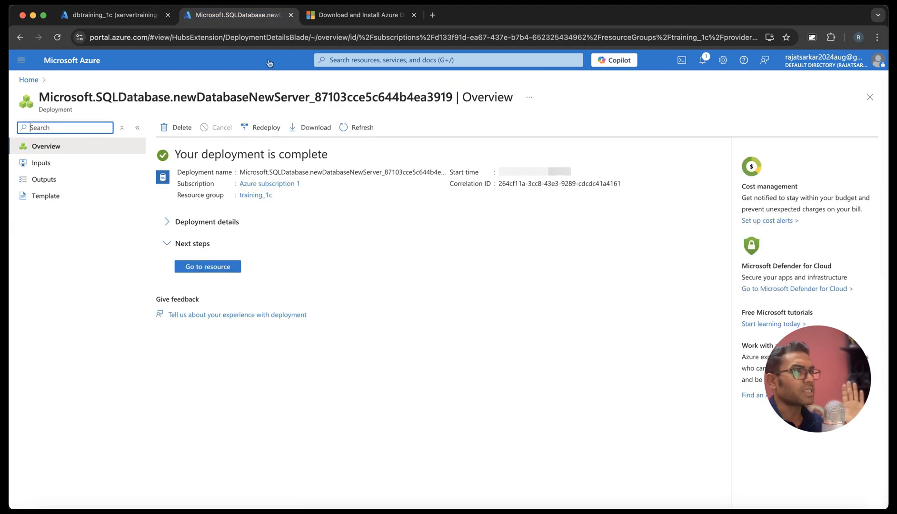
{"action": "left_click", "coordinate": [67, 59]}
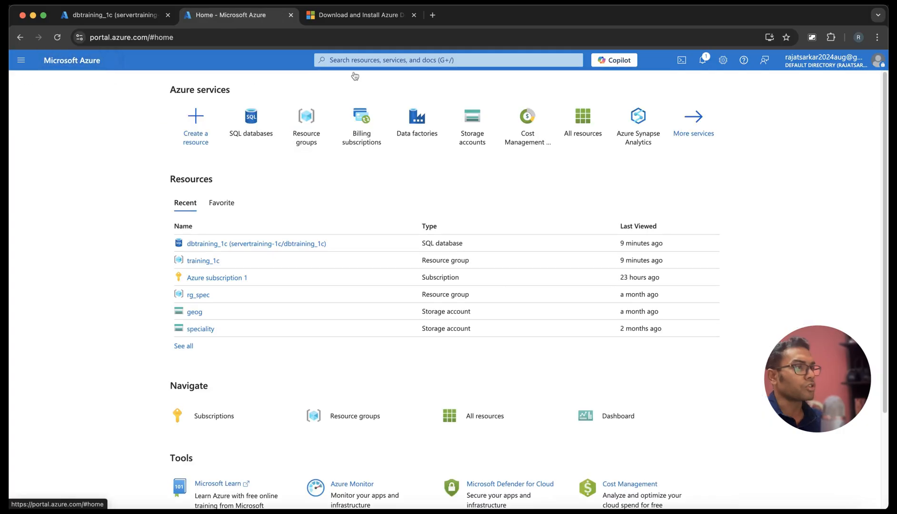
{"action": "left_click", "coordinate": [349, 63]}
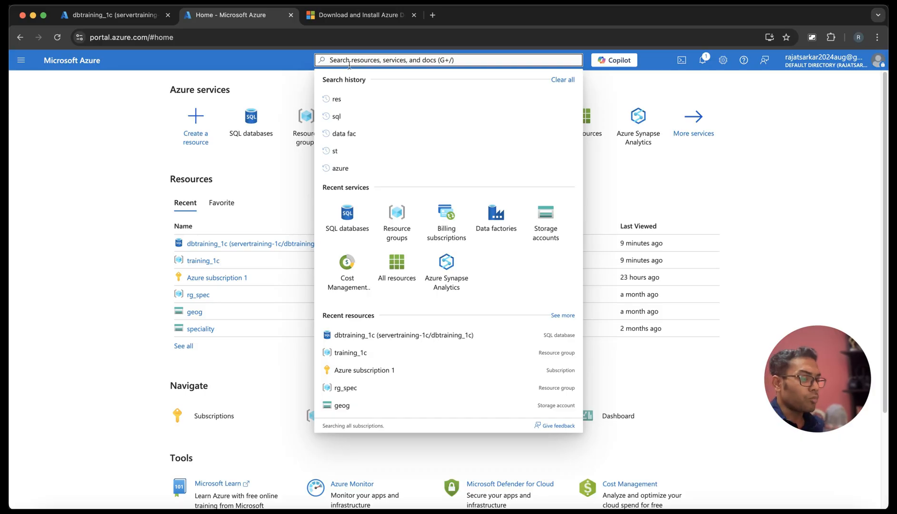
{"action": "type", "text": "sto"}
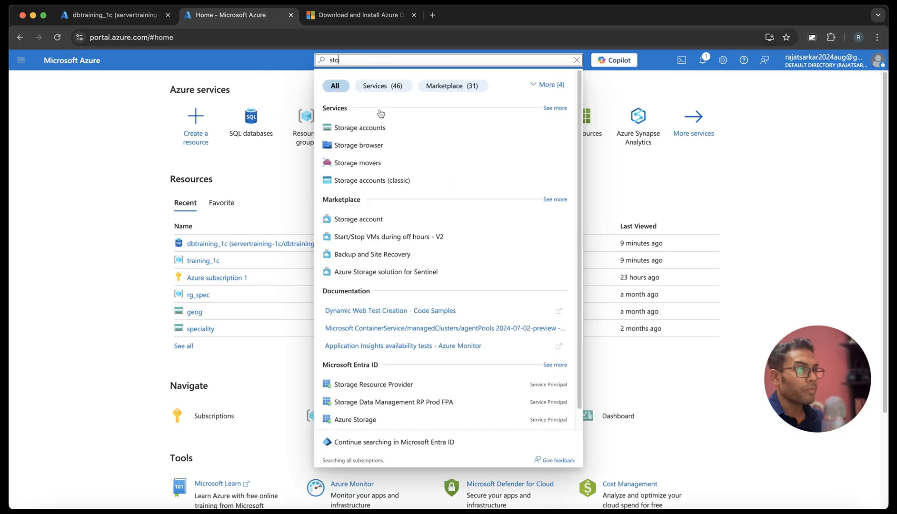
{"action": "left_click", "coordinate": [358, 130]}
{"action": "left_click_drag", "start_coordinate": [64, 267], "coordinate": [90, 192]}
{"action": "left_click", "coordinate": [158, 290]}
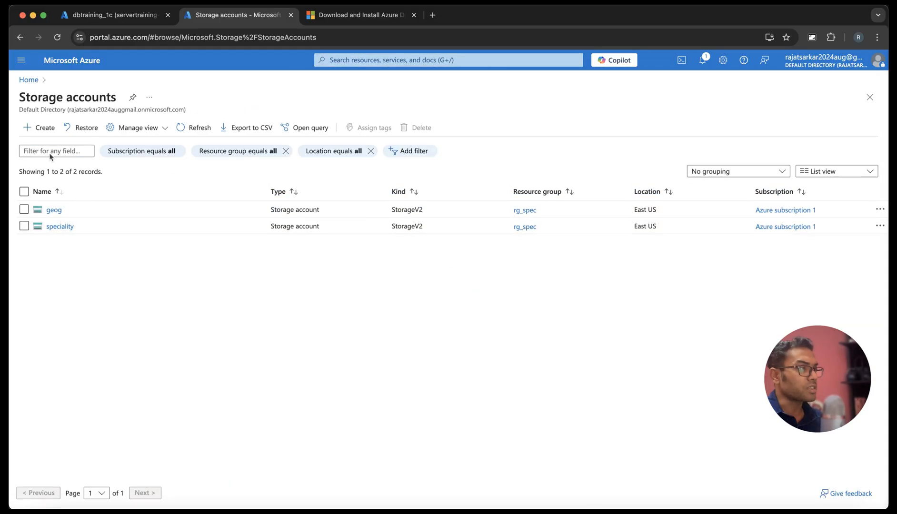
- Start creating a new storage account and set its resource group to training_1c
{"action": "left_click", "coordinate": [30, 128]}
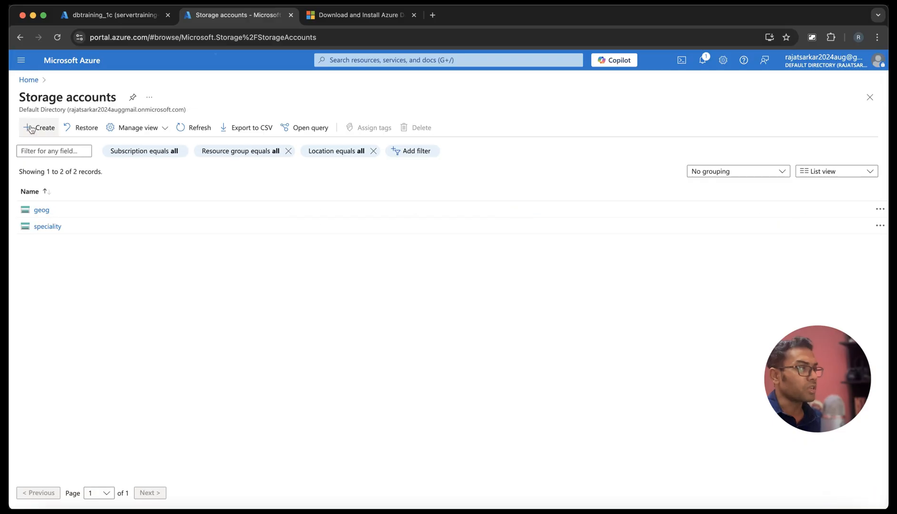
{"action": "left_click", "coordinate": [31, 128]}
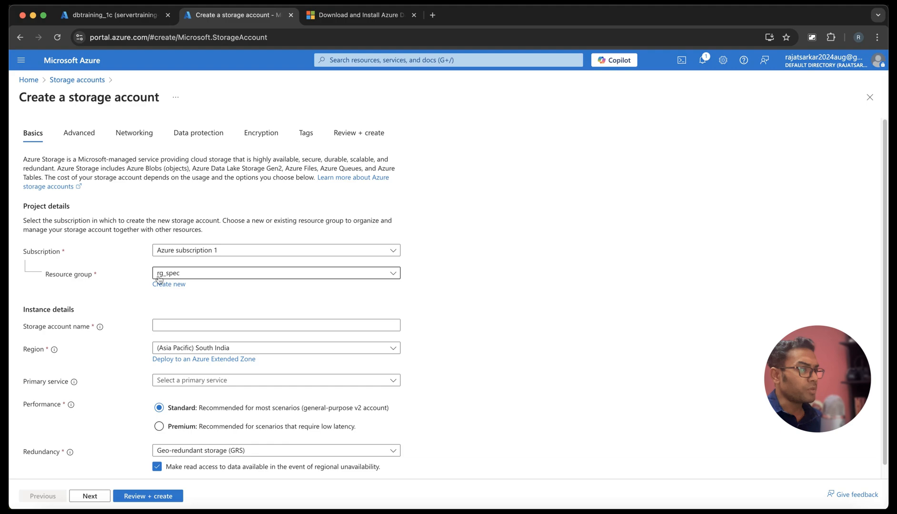
{"action": "left_click", "coordinate": [193, 277]}
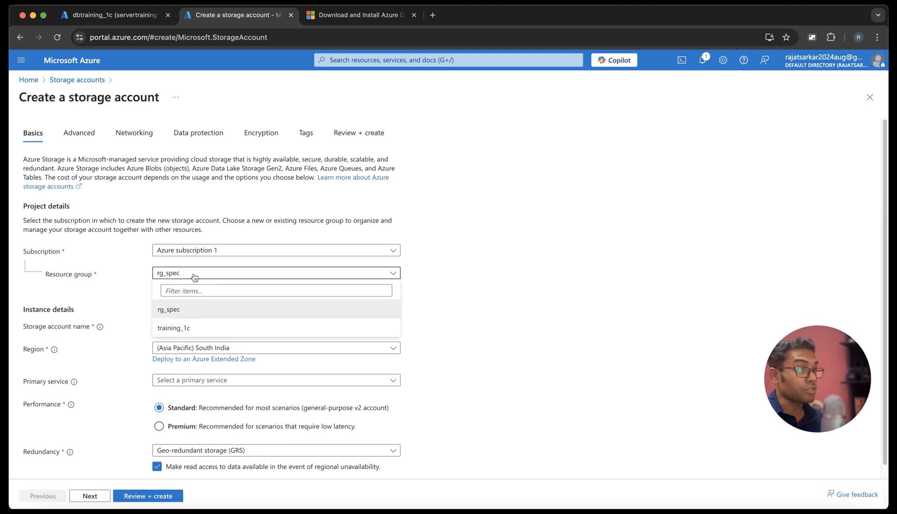
{"action": "left_click", "coordinate": [177, 328]}
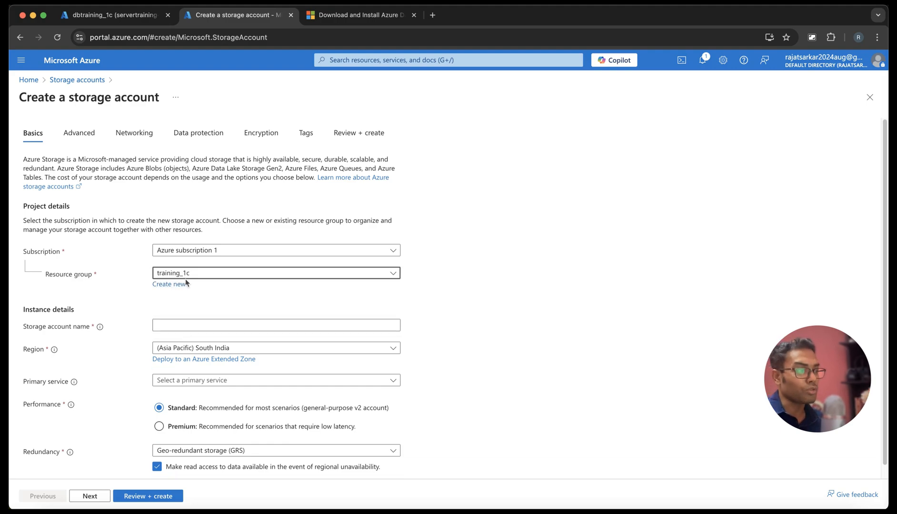
{"action": "left_click", "coordinate": [192, 302]}
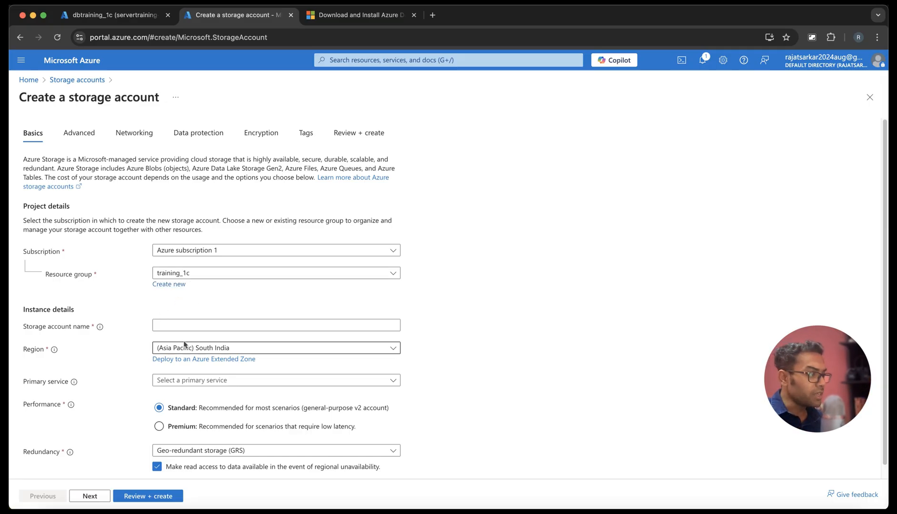
- Enter training_1clake as the storage account name
{"action": "left_click", "coordinate": [181, 327]}
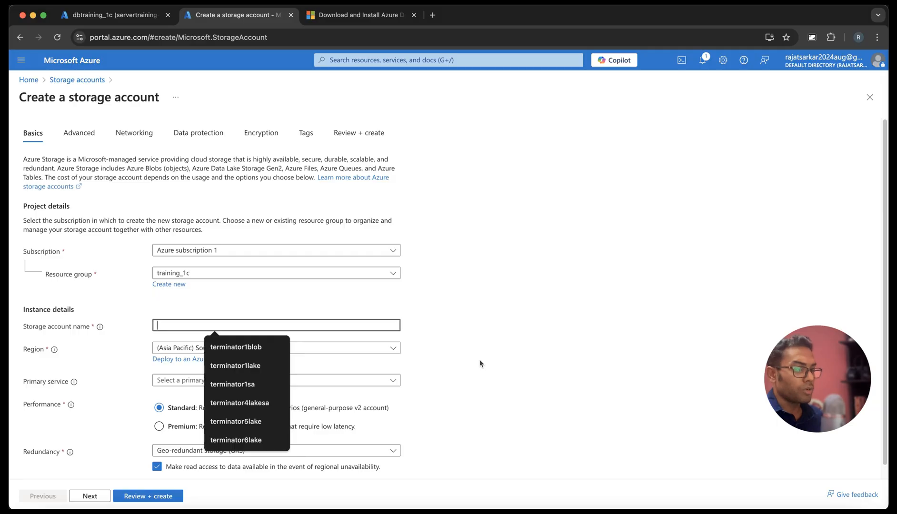
{"action": "type", "text": "trainin"}
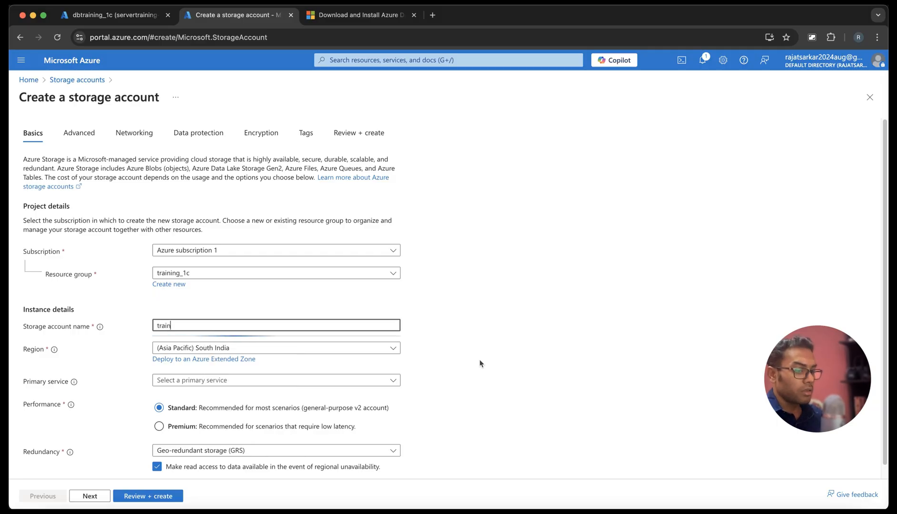
{"action": "type", "text": "ing_"}
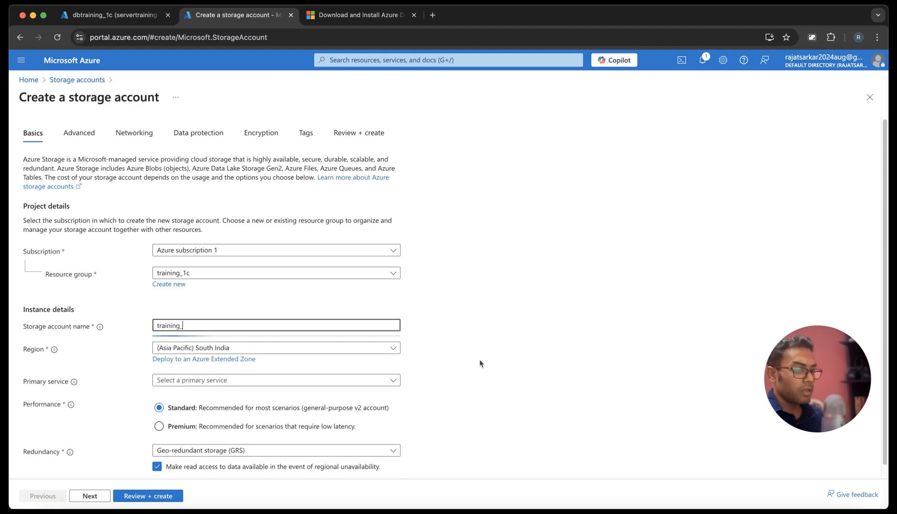
{"action": "type", "text": "l"}
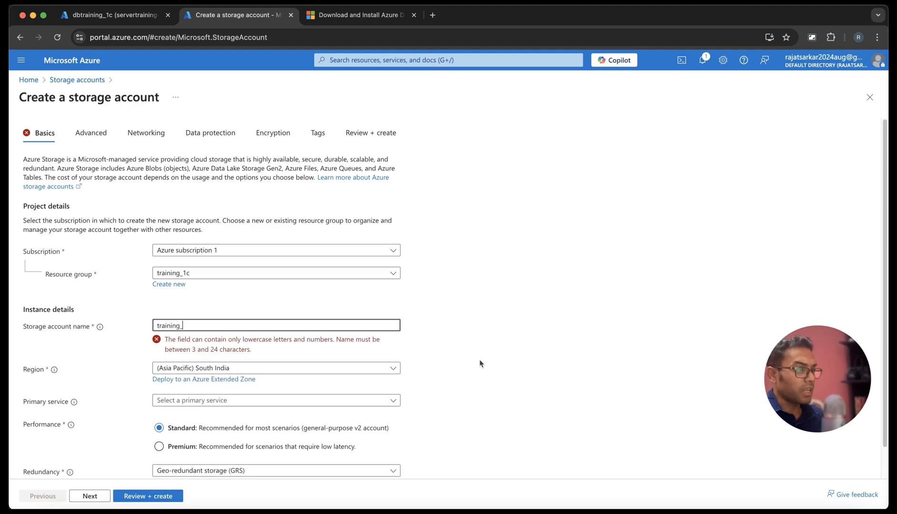
{"action": "type", "text": "clake"}
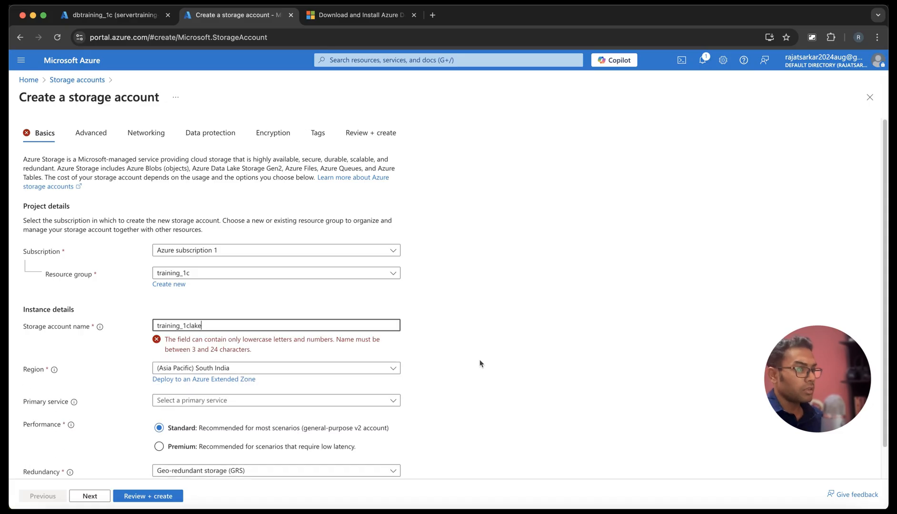
- Remove the underscore from the storage account name so that it reads training1clake
{"action": "key", "text": "Left"}
{"action": "key", "text": "Left"}
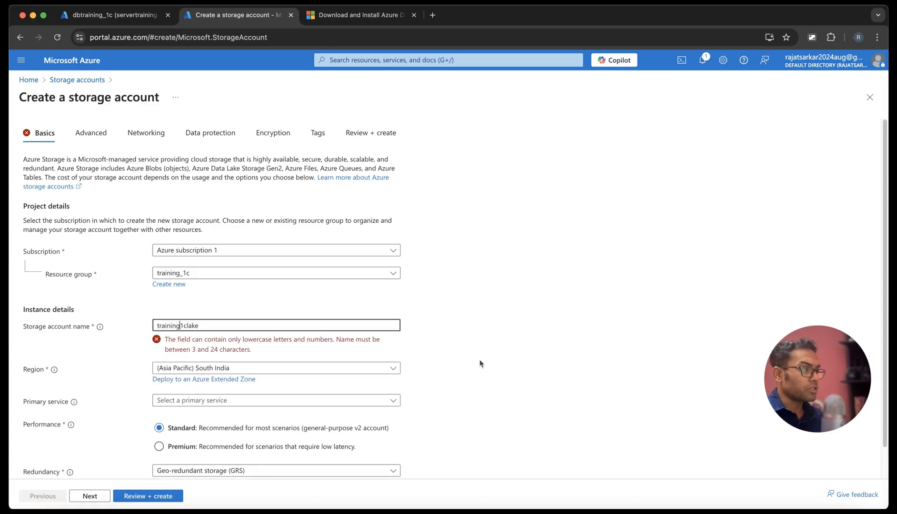
{"action": "key", "text": "BackSpace"}
{"action": "type", "text": "-"}
{"action": "key", "text": "Right"}
{"action": "key", "text": "Right"}
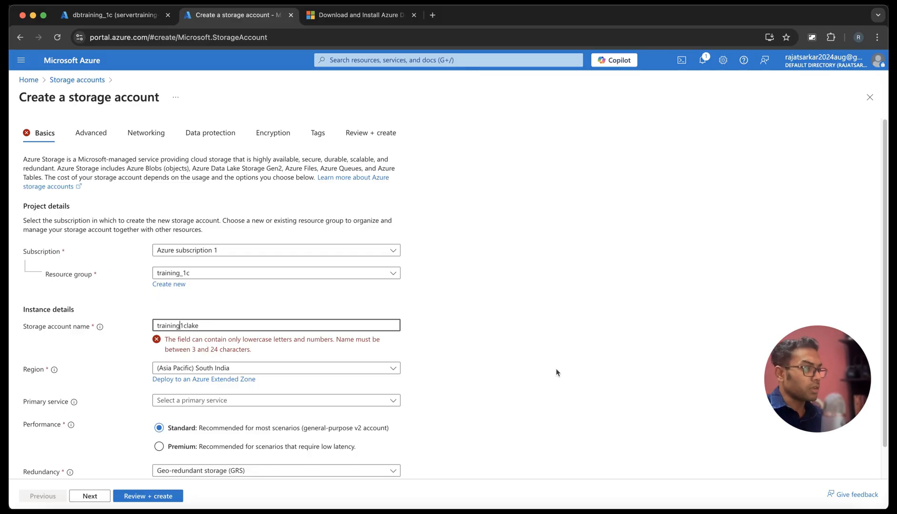
{"action": "key", "text": "BackSpace"}
{"action": "key", "text": "Right"}
{"action": "key", "text": "Right"}
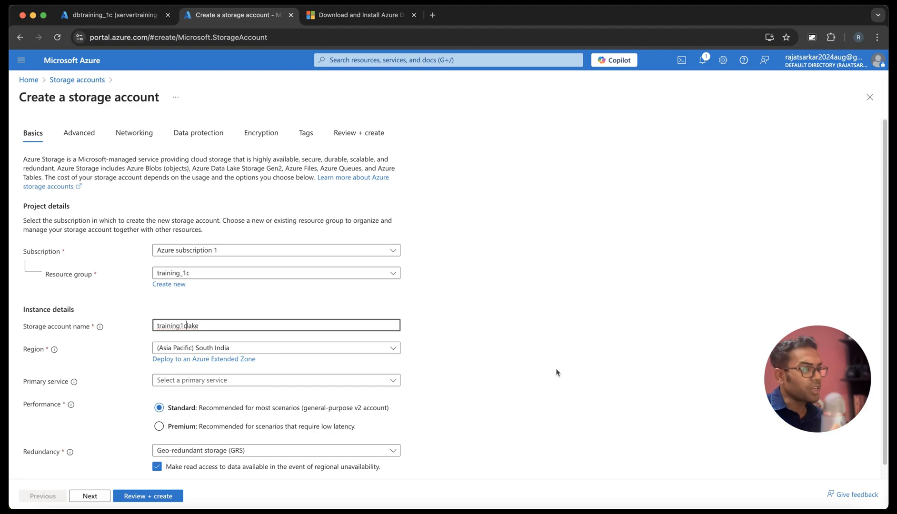
{"action": "key", "text": "BackSpace"}
{"action": "key", "text": "BackSpace"}
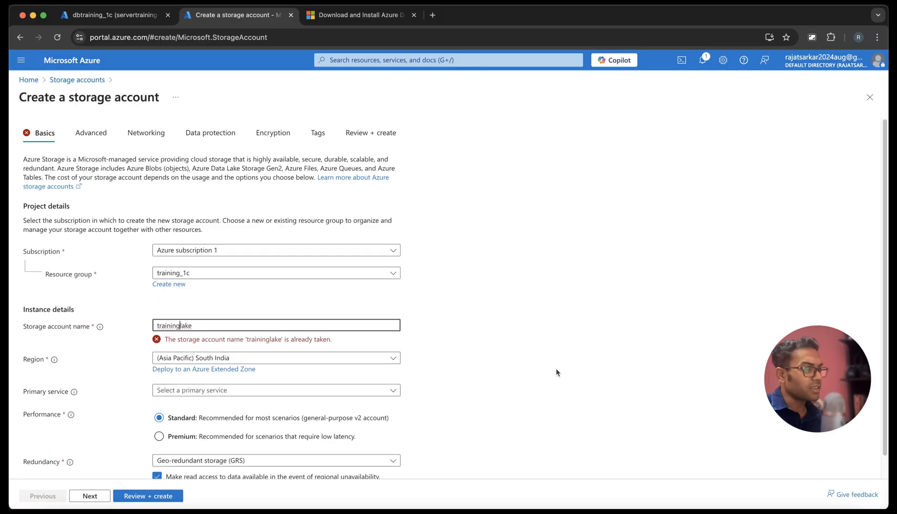
{"action": "type", "text": "1c"}
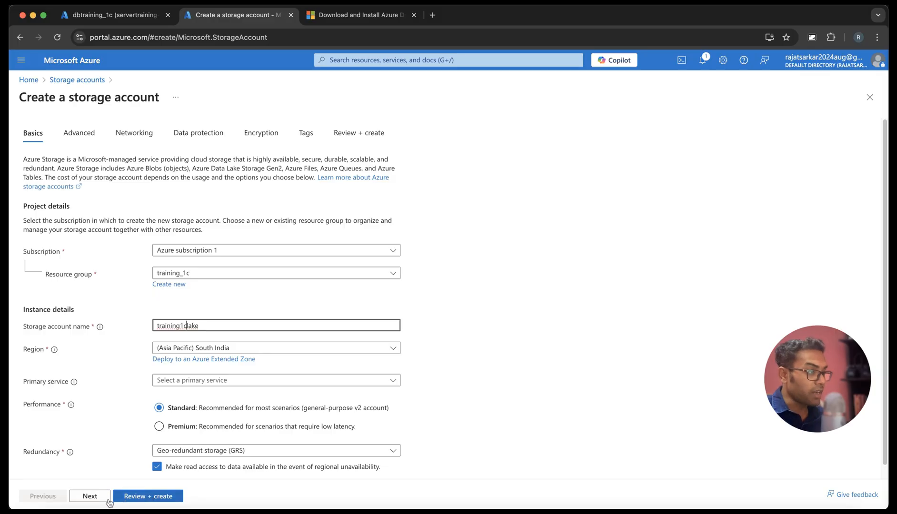
- Set the storage account's redundancy to Locally-redundant storage (LRS) and enable the hierarchical namespace in the advanced settings
{"action": "left_click", "coordinate": [211, 451]}
{"action": "left_click", "coordinate": [200, 394]}
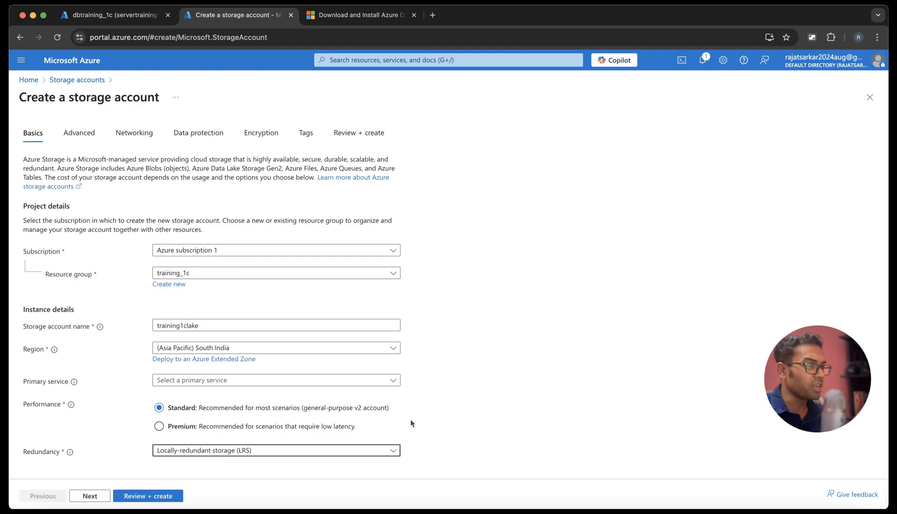
{"action": "left_click", "coordinate": [90, 497]}
{"action": "scroll", "coordinate": [181, 401], "scroll_direction": "down", "scroll_amount": 3}
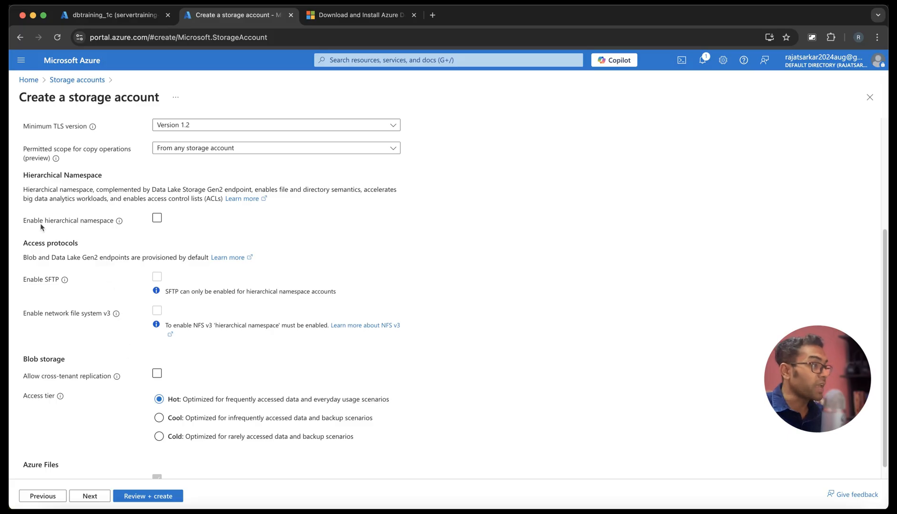
{"action": "left_click", "coordinate": [157, 218]}
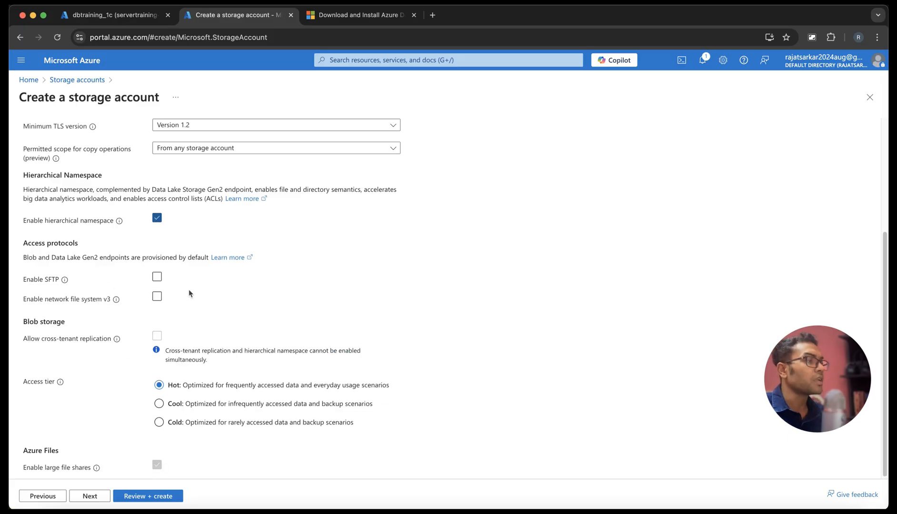
{"action": "left_click", "coordinate": [187, 294]}
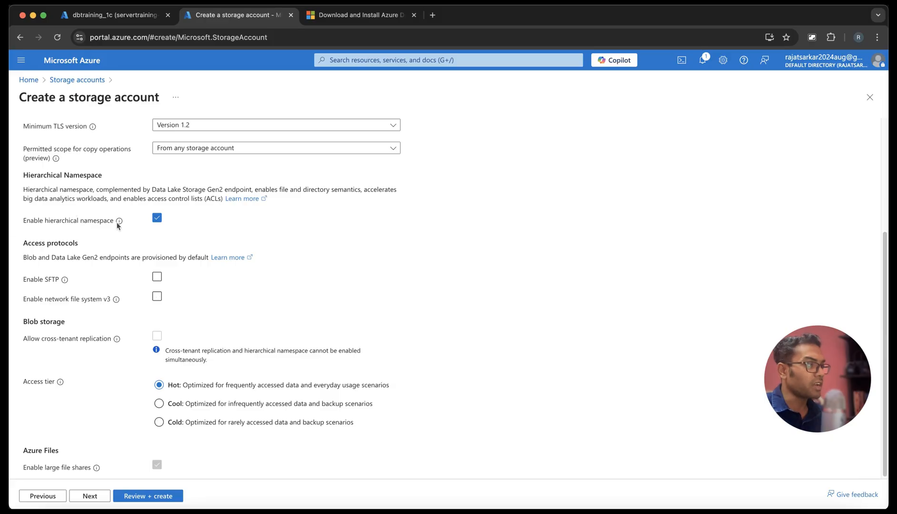
- Review the storage account configuration and create the account
{"action": "scroll", "coordinate": [105, 417], "scroll_direction": "down", "scroll_amount": 1}
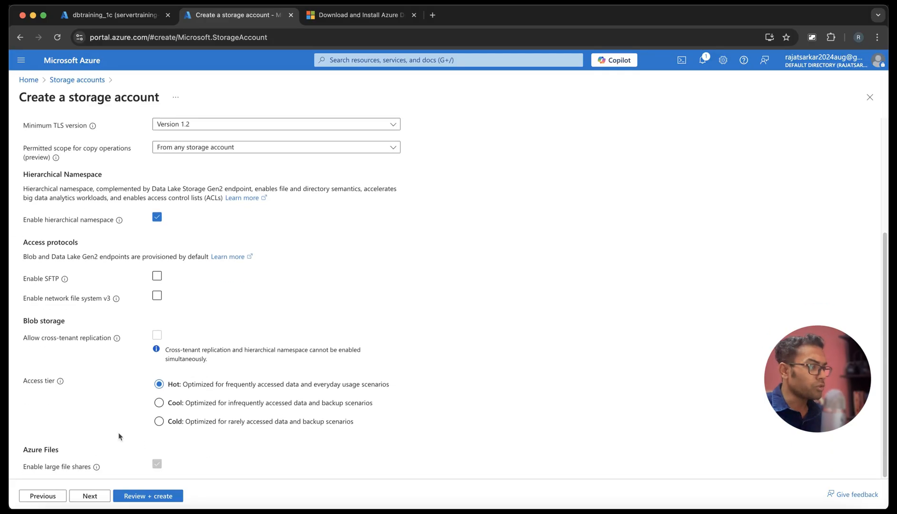
{"action": "left_click", "coordinate": [145, 498]}
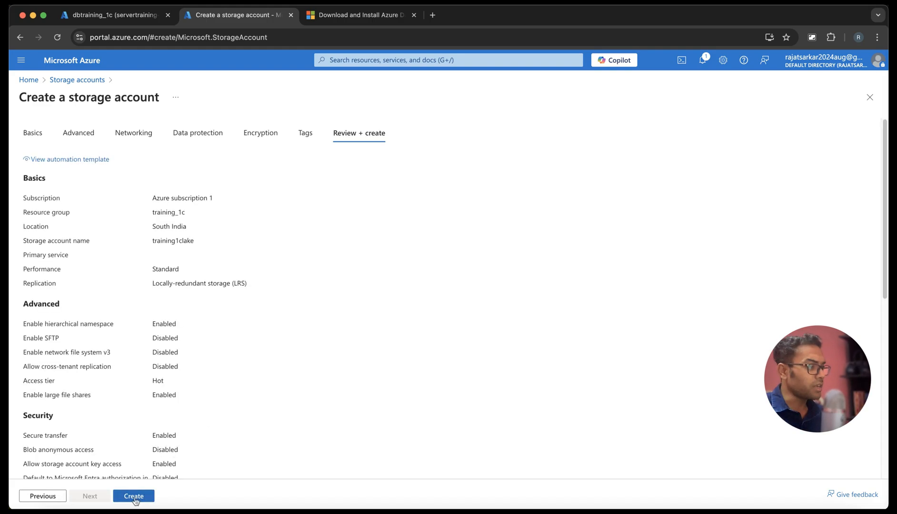
{"action": "left_click", "coordinate": [133, 496]}
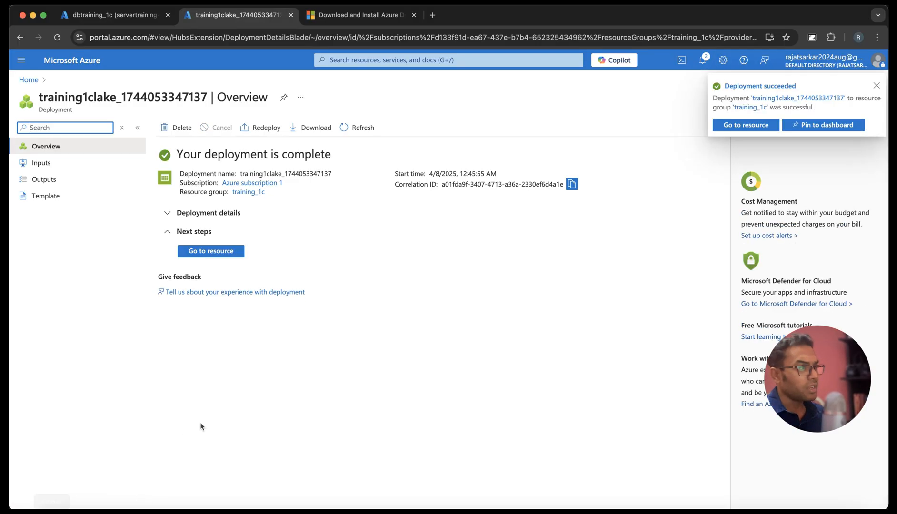
- Open the containers of the deployed training1clake storage account and start adding a new container
{"action": "left_click", "coordinate": [218, 252]}
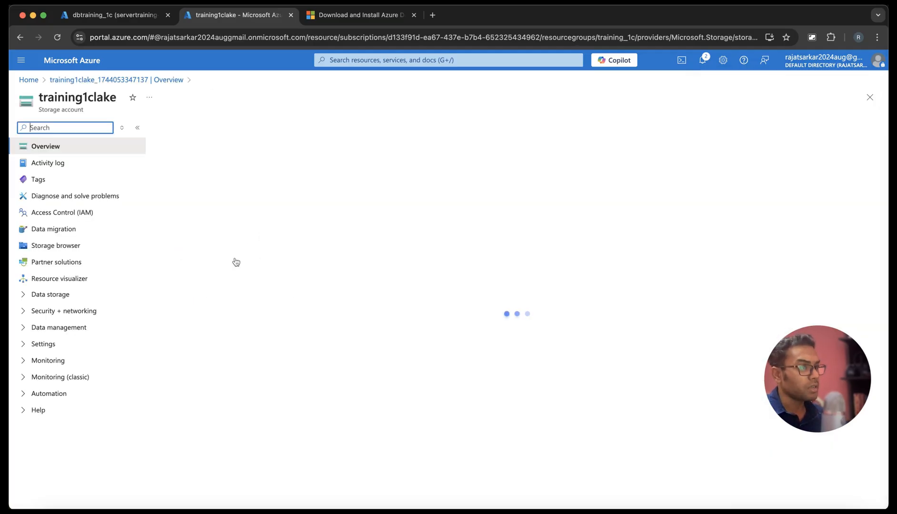
{"action": "left_click", "coordinate": [221, 295]}
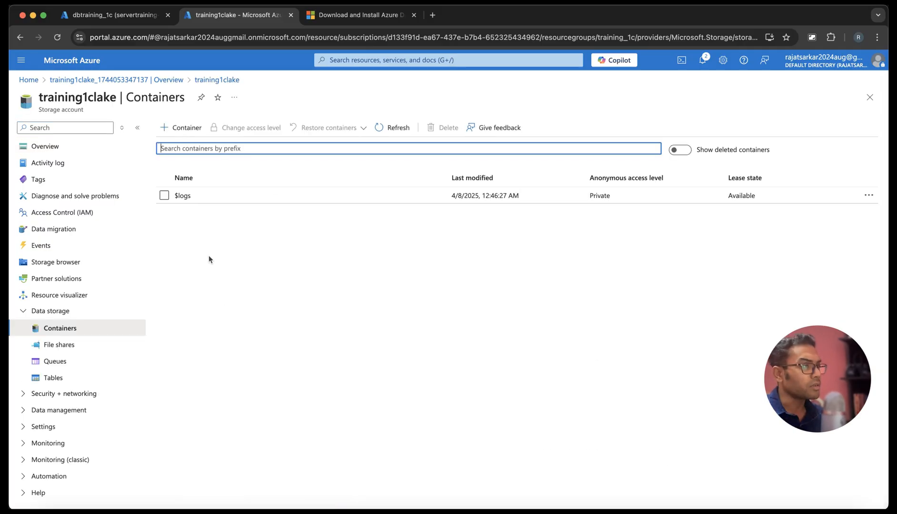
{"action": "left_click", "coordinate": [187, 129]}
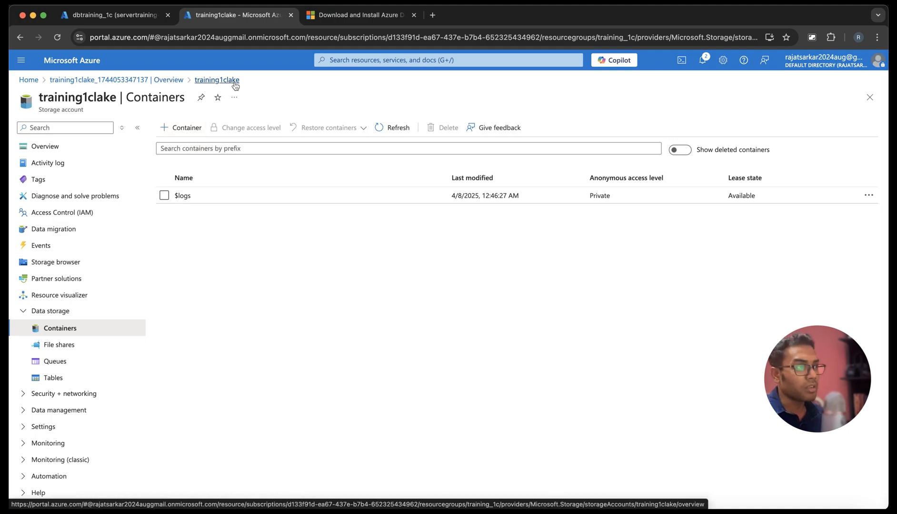
{"action": "left_click", "coordinate": [172, 129]}
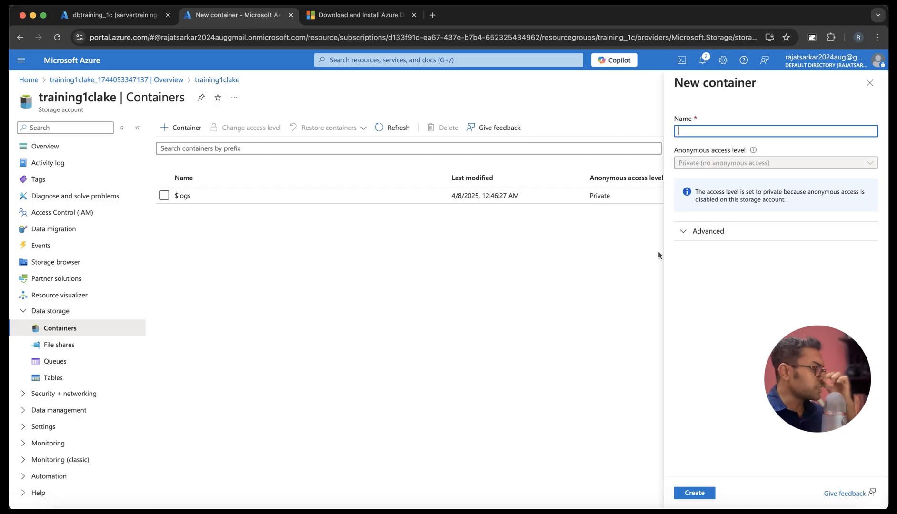
{"action": "type", "text": "traing"}
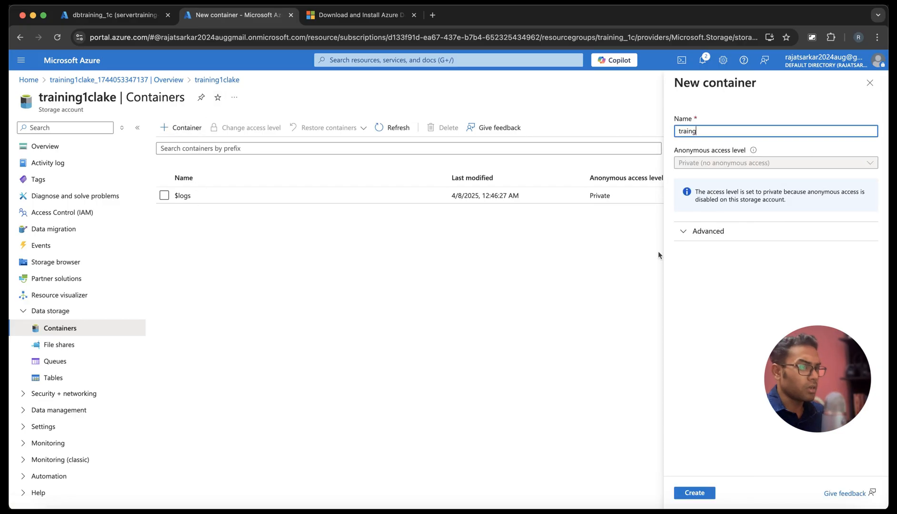
{"action": "key", "text": "BackSpace"}
{"action": "key", "text": "BackSpace"}
{"action": "key", "text": "BackSpace"}
{"action": "key", "text": "BackSpace"}
{"action": "key", "text": "BackSpace"}
{"action": "key", "text": "BackSpace"}
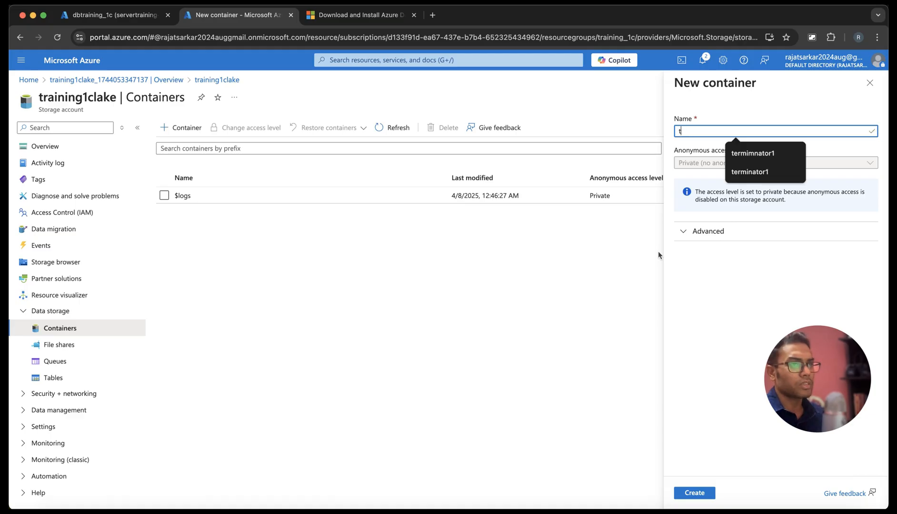
{"action": "type", "text": "data"}
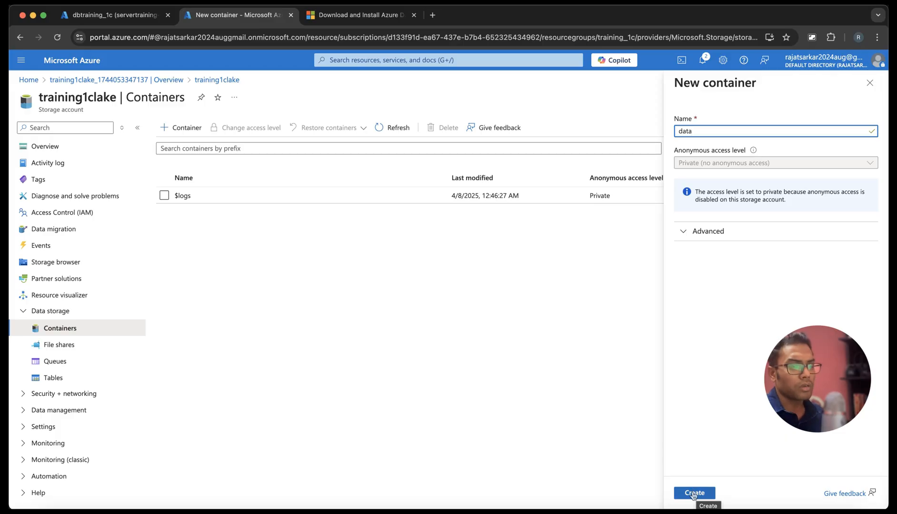
{"action": "key", "text": "BackSpace"}
{"action": "key", "text": "BackSpace"}
{"action": "key", "text": "BackSpace"}
{"action": "key", "text": "BackSpace"}
- Enter output_data as the new container's name and try to create the container
{"action": "type", "text": "output"}
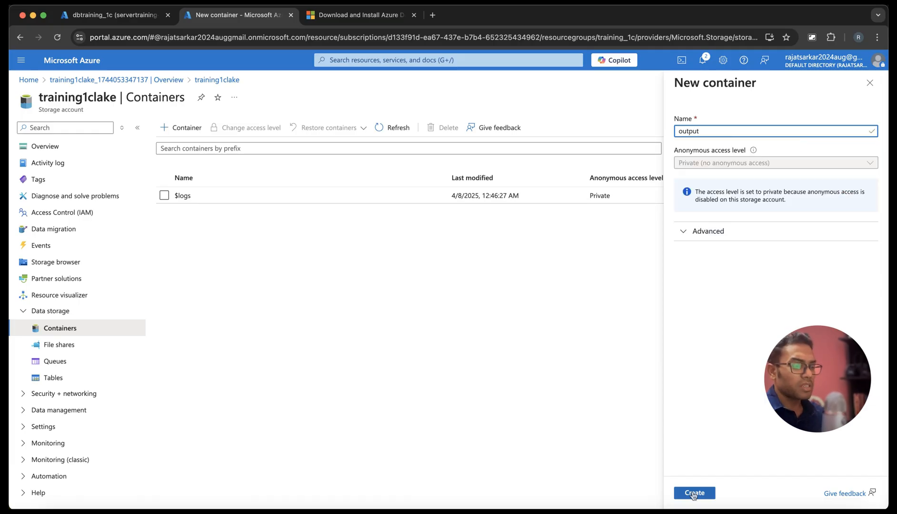
{"action": "type", "text": "_data"}
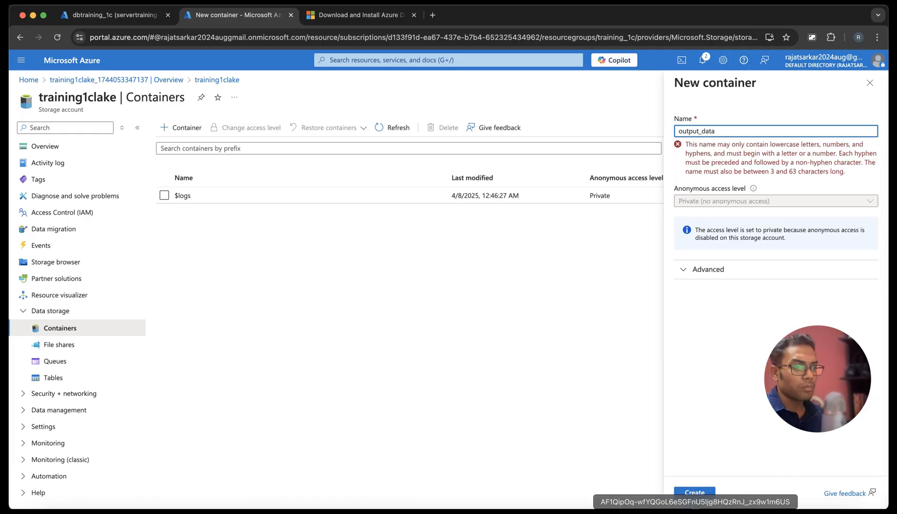
{"action": "left_click", "coordinate": [697, 497]}
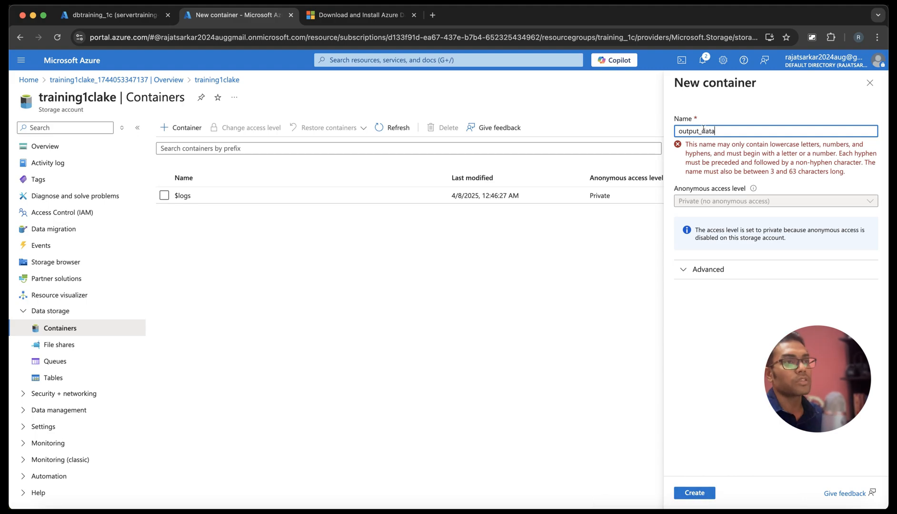
- Replace the underscore with a hyphen so the name reads output-data, create the container and open it
{"action": "left_click", "coordinate": [702, 132]}
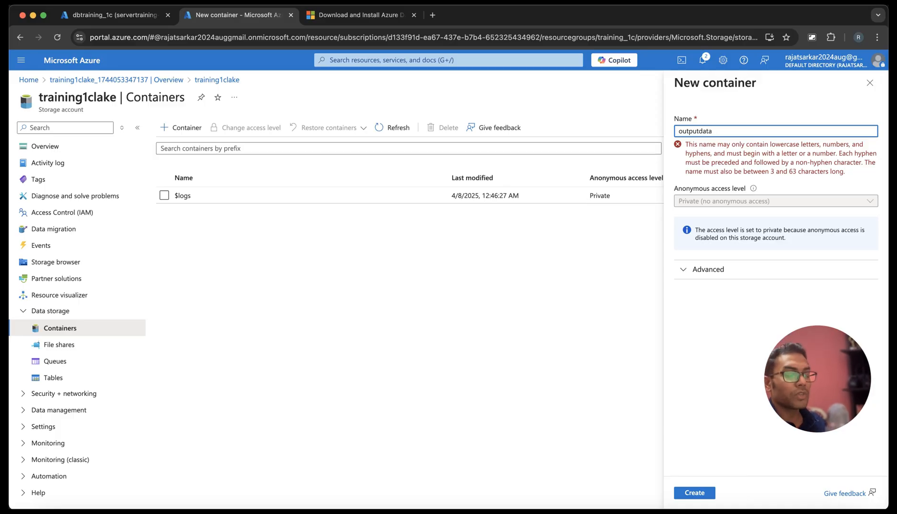
{"action": "key", "text": "BackSpace"}
{"action": "type", "text": "-"}
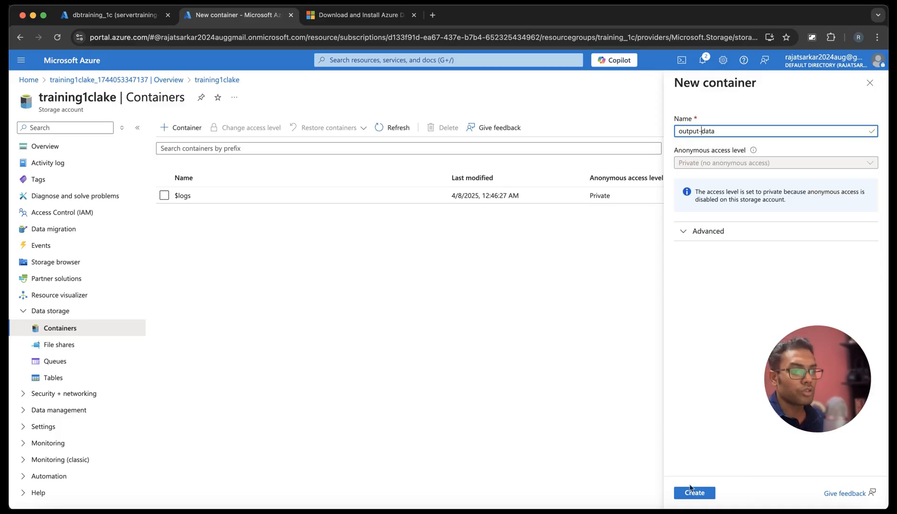
{"action": "left_click", "coordinate": [688, 493]}
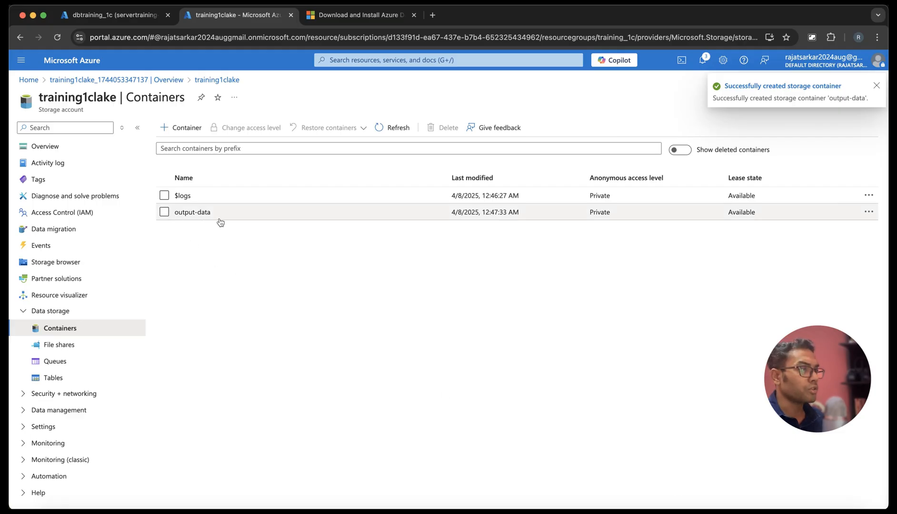
{"action": "left_click", "coordinate": [189, 213]}
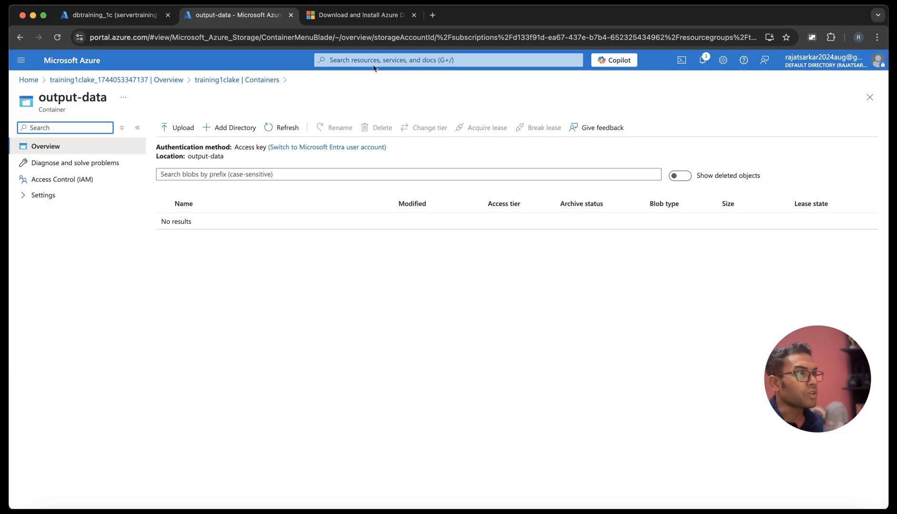
- Search the portal for "data" and open the Data factories service
{"action": "left_click", "coordinate": [352, 60]}
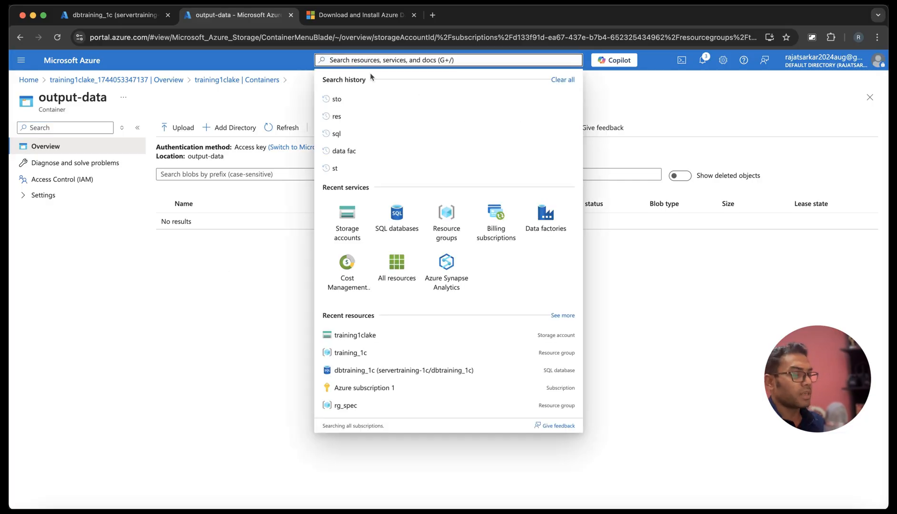
{"action": "type", "text": "data"}
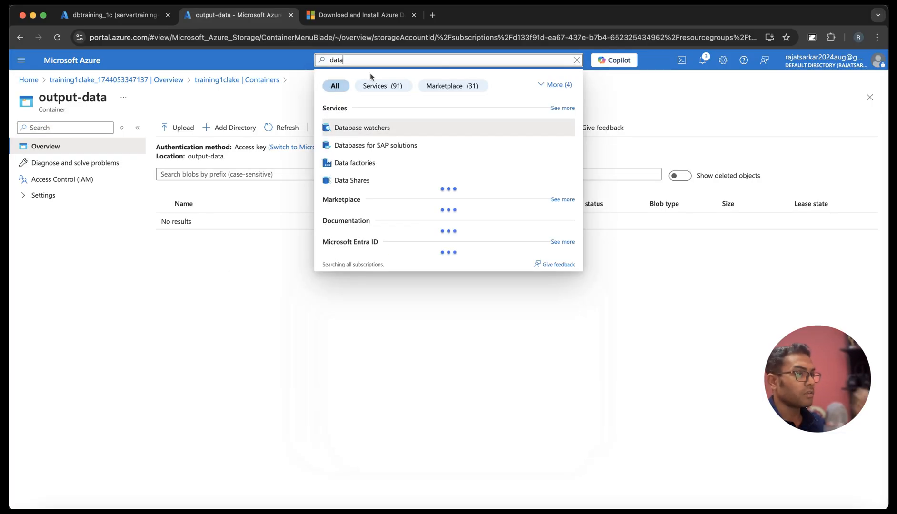
{"action": "left_click", "coordinate": [360, 164]}
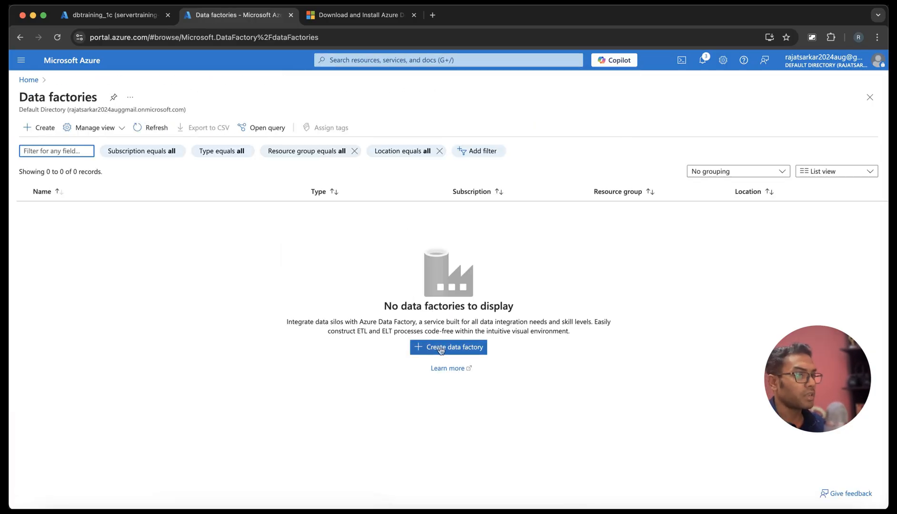
- Start creating a data factory and set its resource group to training_1c
{"action": "left_click", "coordinate": [441, 349]}
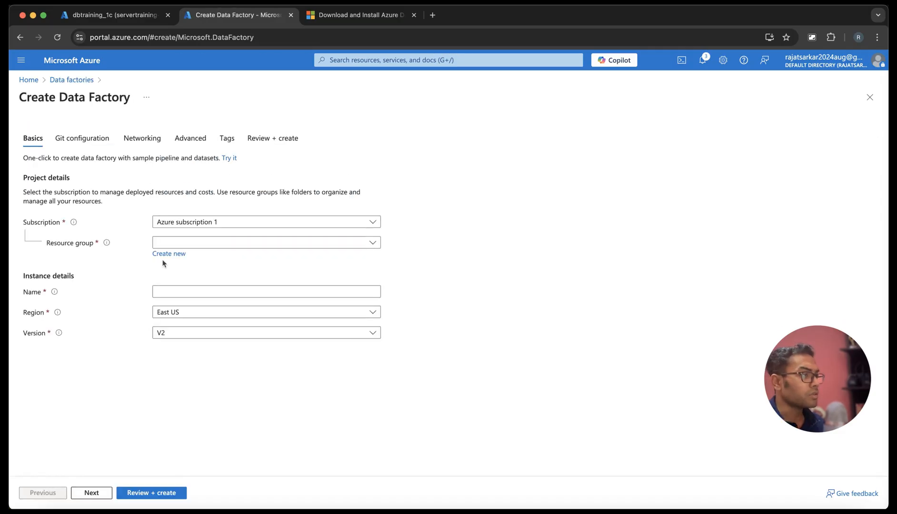
{"action": "left_click", "coordinate": [191, 243]}
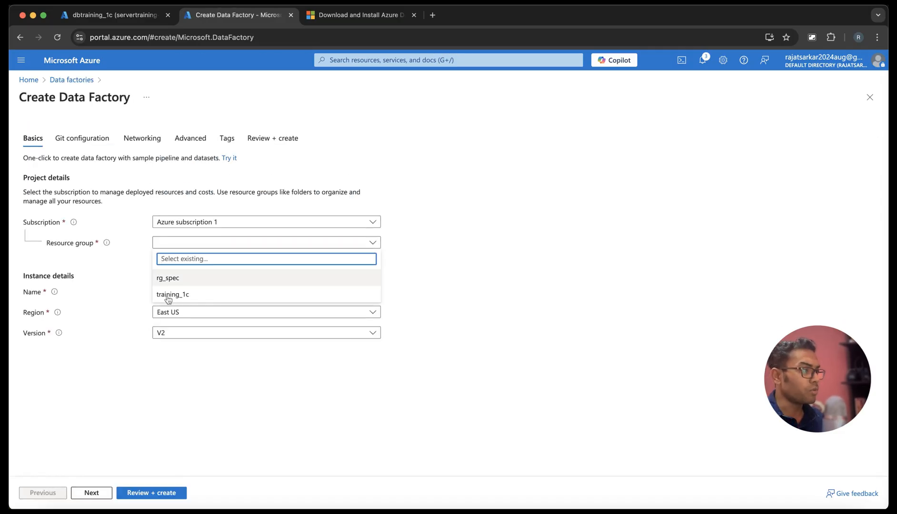
{"action": "left_click", "coordinate": [193, 295]}
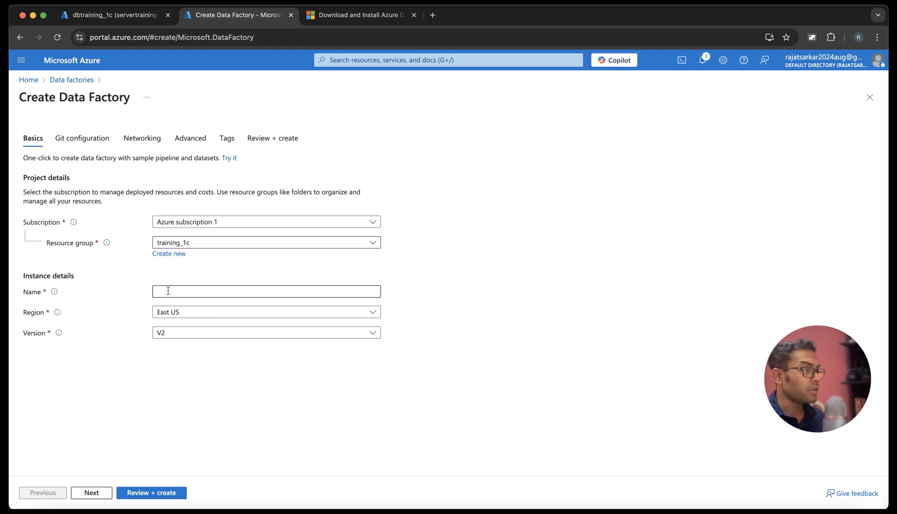
- Enter df_traing_1c as the data factory name and set its region to Central India
{"action": "left_click", "coordinate": [167, 291]}
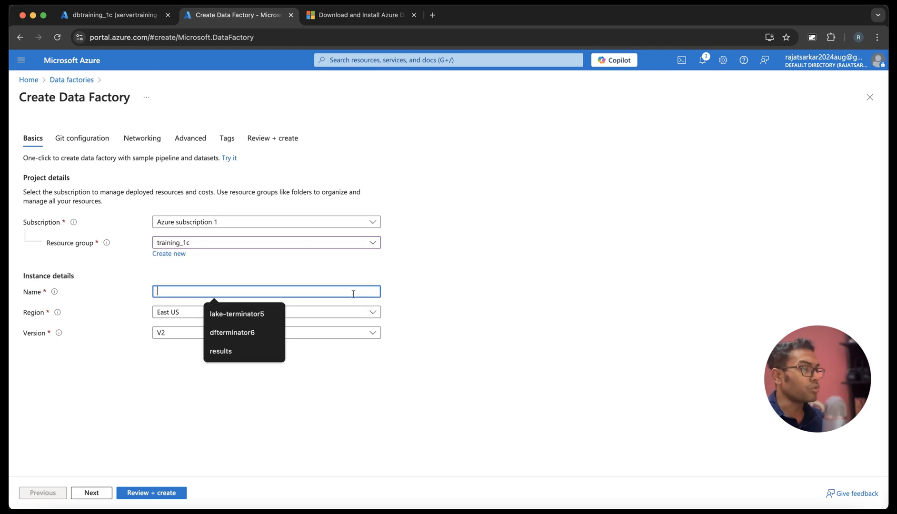
{"action": "type", "text": "df_"}
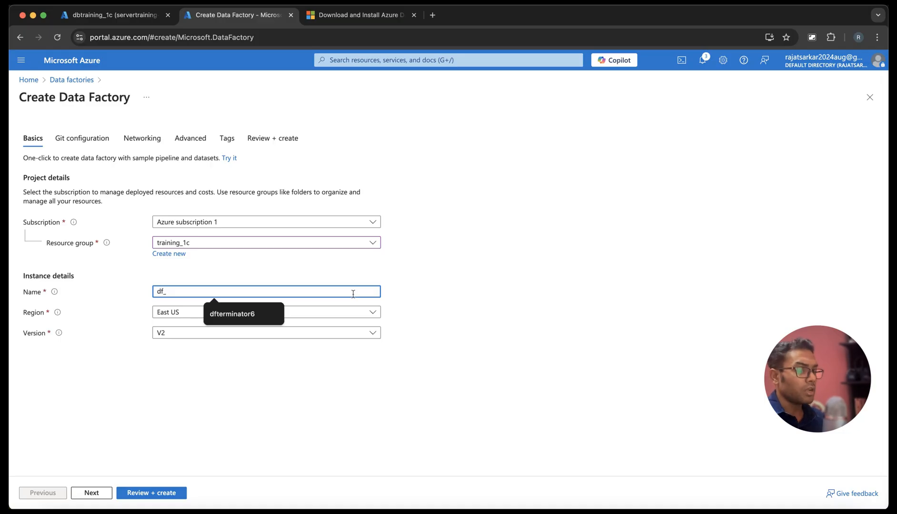
{"action": "type", "text": "traing_1c"}
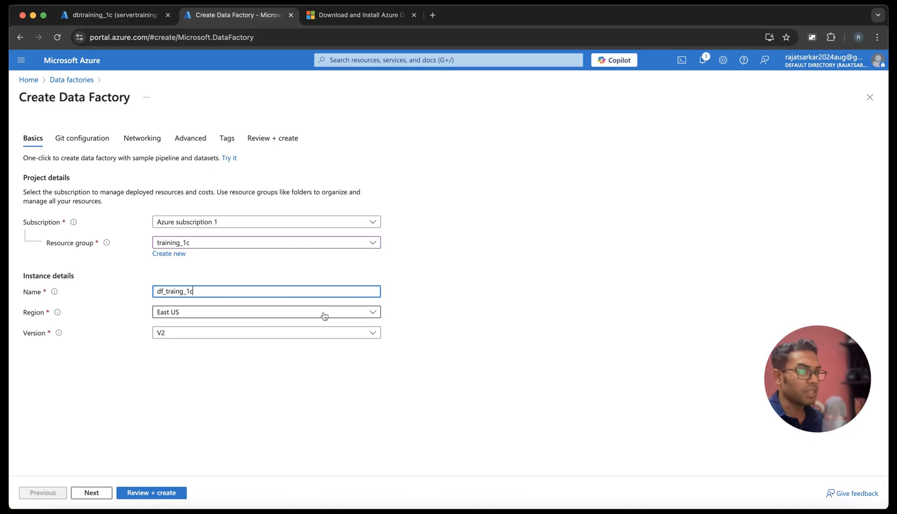
{"action": "left_click", "coordinate": [196, 336]}
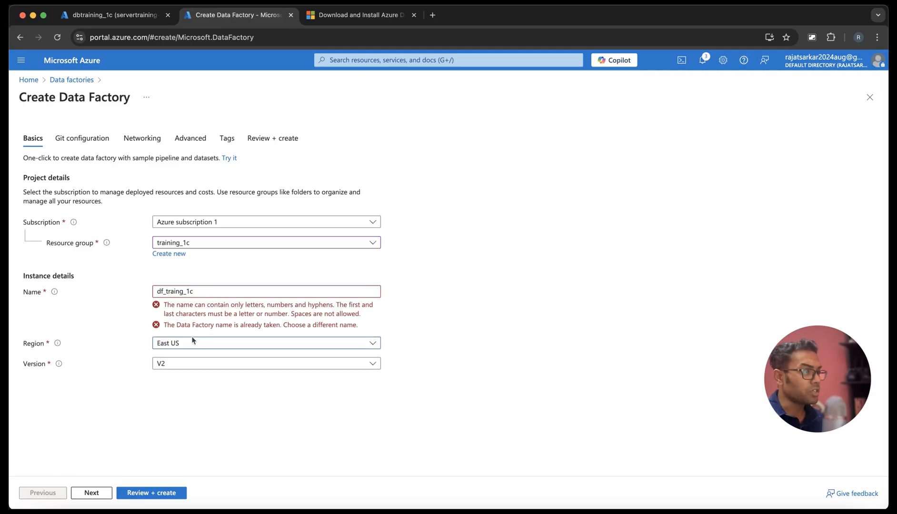
{"action": "left_click", "coordinate": [185, 346]}
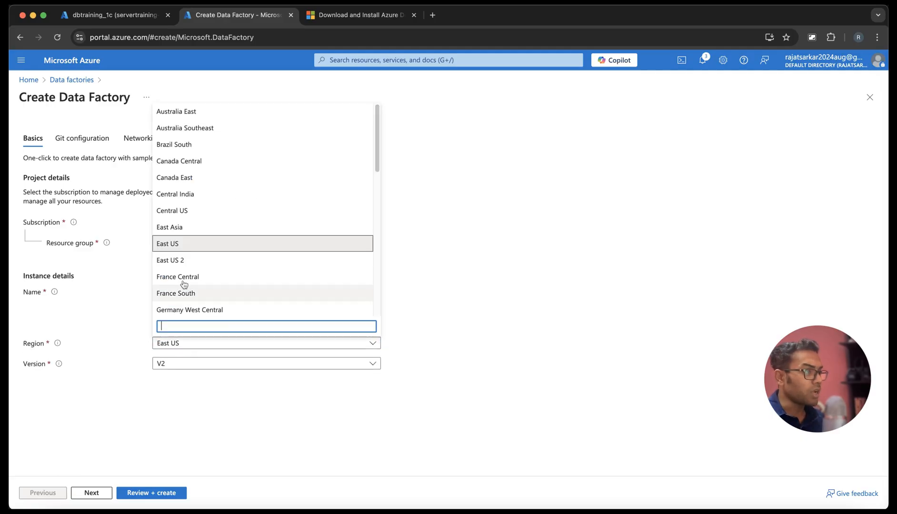
{"action": "left_click", "coordinate": [187, 197]}
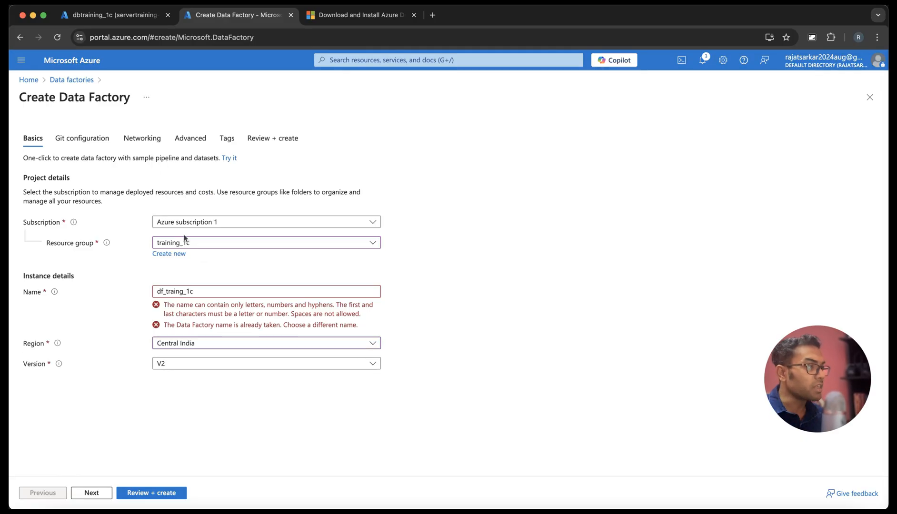
- Correct the misspelled word in the data factory name to training
{"action": "left_click", "coordinate": [183, 292]}
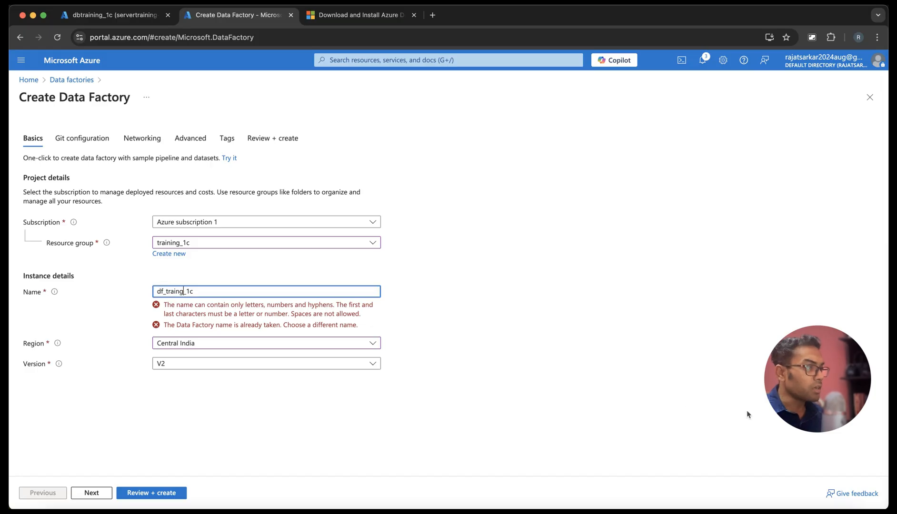
{"action": "key", "text": "BackSpace"}
{"action": "key", "text": "BackSpace"}
{"action": "key", "text": "BackSpace"}
{"action": "type", "text": "ining"}
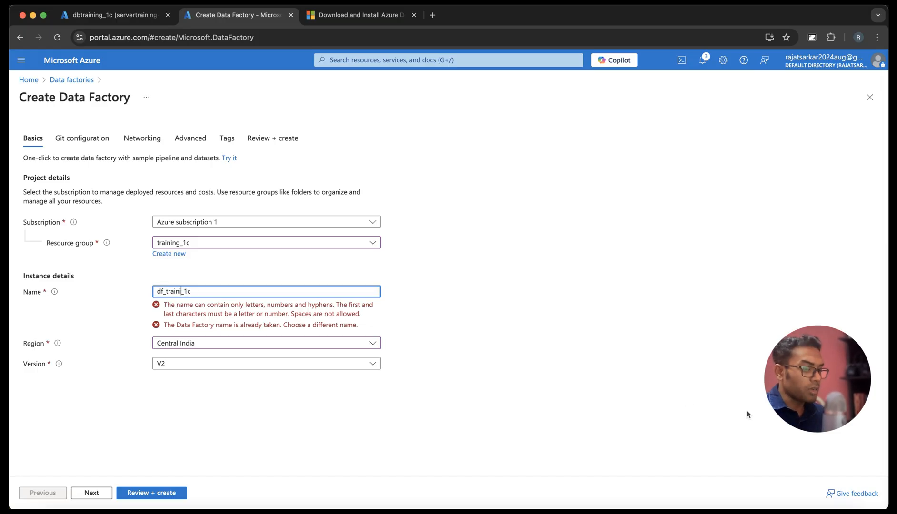
- Replace both underscores in the data factory name with hyphens so it reads df-training-1c
{"action": "key", "text": "Left"}
{"action": "key", "text": "Left"}
{"action": "key", "text": "Left"}
{"action": "key", "text": "Left"}
{"action": "key", "text": "Left"}
{"action": "key", "text": "Left"}
{"action": "key", "text": "Left"}
{"action": "key", "text": "BackSpace"}
{"action": "type", "text": "-"}
{"action": "key", "text": "Right"}
{"action": "key", "text": "Right"}
{"action": "key", "text": "Right"}
{"action": "key", "text": "Right"}
{"action": "key", "text": "Right"}
{"action": "key", "text": "Right"}
{"action": "key", "text": "Right"}
{"action": "key", "text": "Right"}
{"action": "key", "text": "Delete"}
{"action": "type", "text": "-"}
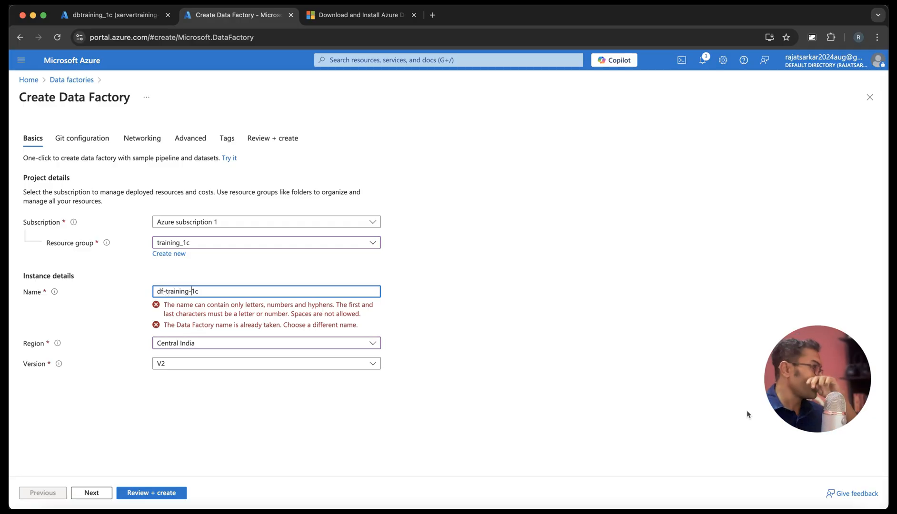
{"action": "left_click", "coordinate": [543, 361]}
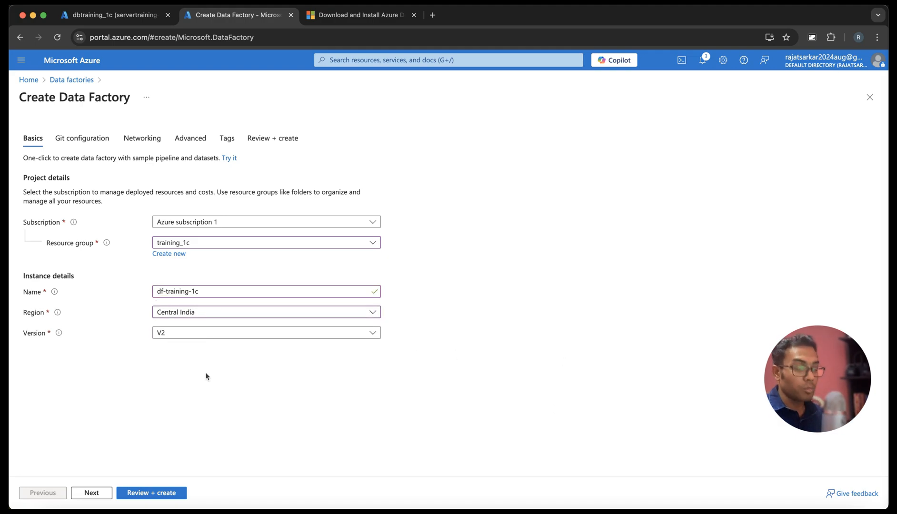
- Review and create the data factory, and go to the deployed resource
{"action": "left_click", "coordinate": [142, 496]}
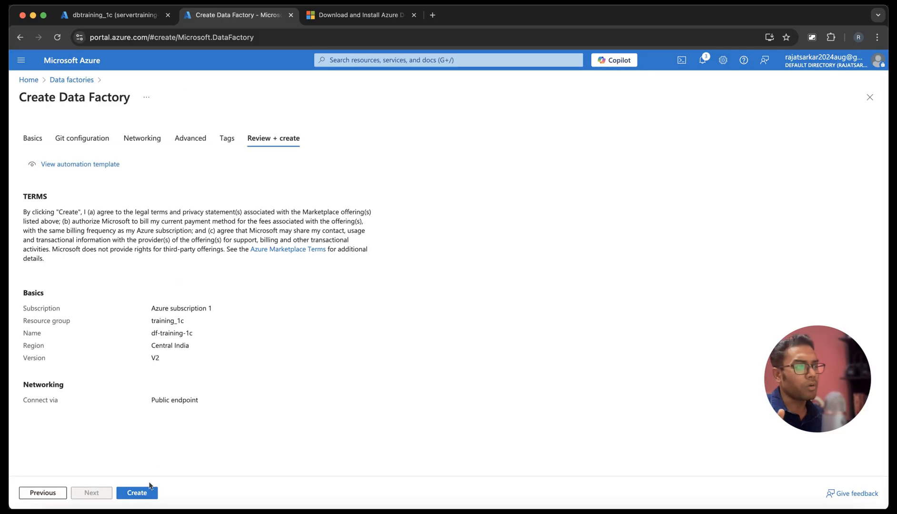
{"action": "left_click", "coordinate": [146, 493]}
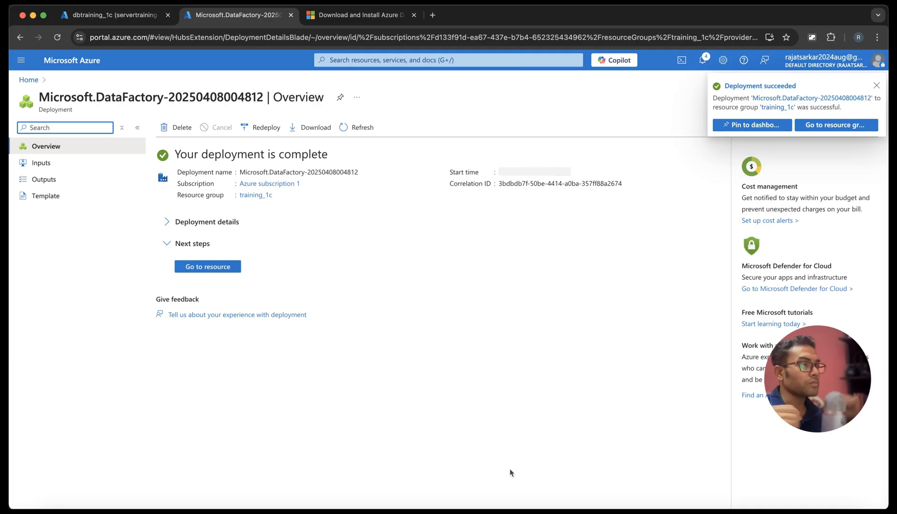
{"action": "left_click", "coordinate": [207, 268]}
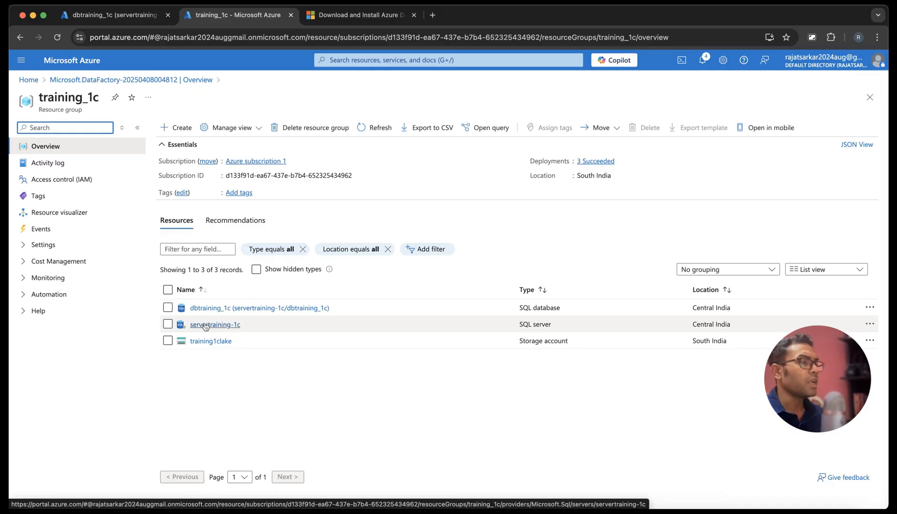
- Open the df-training-1c data factory from the training_1c resource group and launch Azure Data Factory Studio
{"action": "left_click", "coordinate": [71, 81]}
{"action": "left_click", "coordinate": [196, 270]}
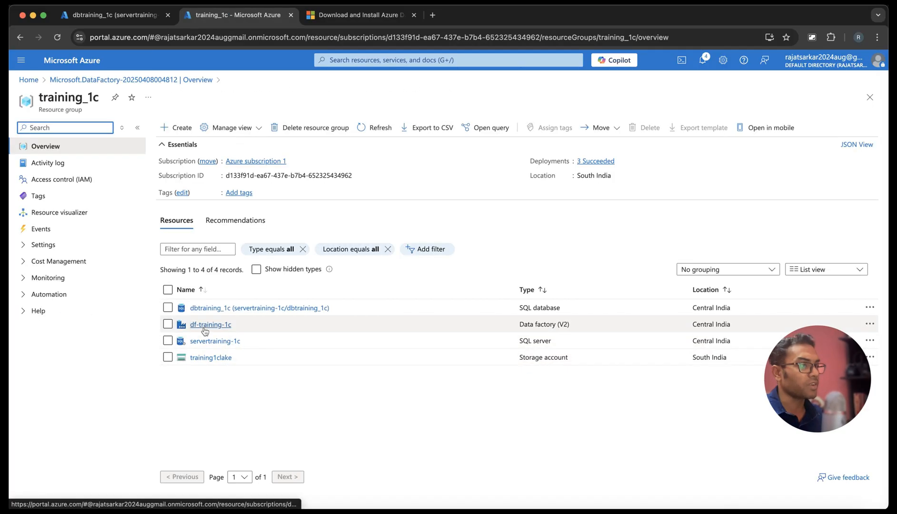
{"action": "left_click", "coordinate": [205, 325]}
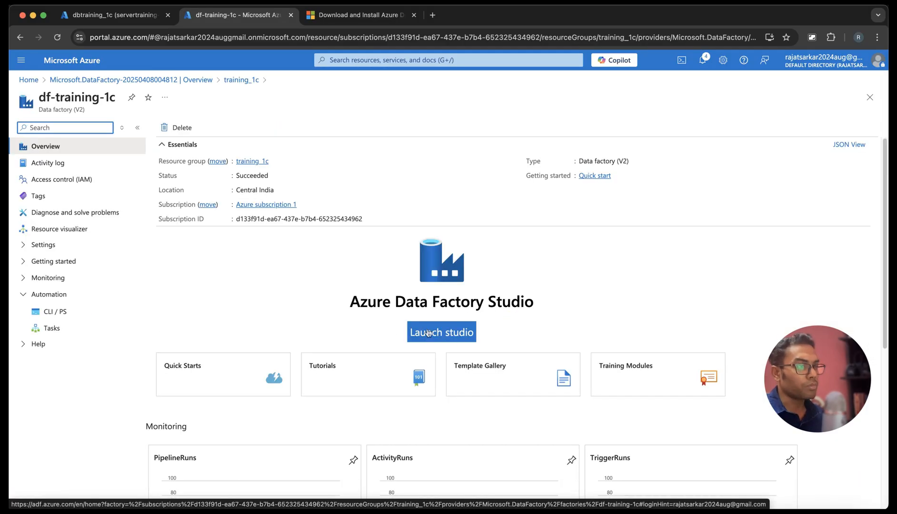
{"action": "left_click", "coordinate": [428, 335]}
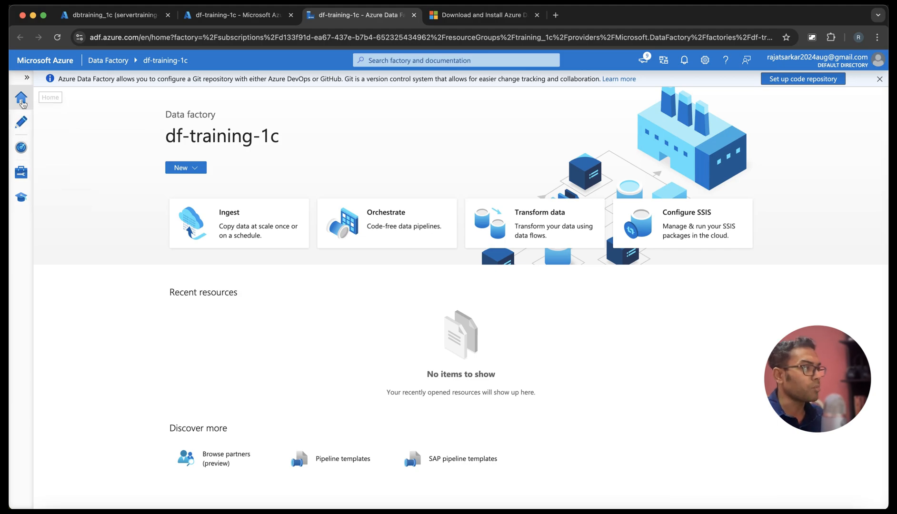
- Look through the studio's Author, Monitor, Manage and Learning Center pages
{"action": "left_click", "coordinate": [21, 123]}
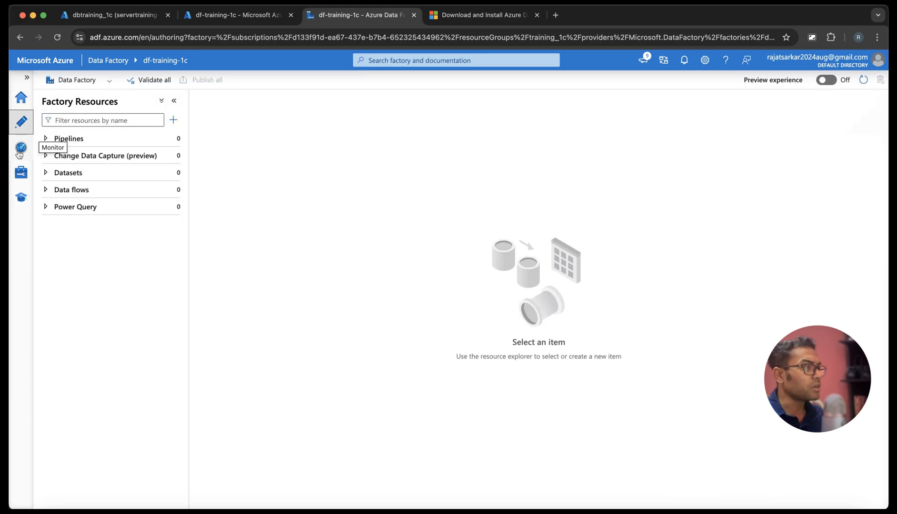
{"action": "left_click", "coordinate": [20, 149]}
{"action": "left_click", "coordinate": [20, 173]}
{"action": "left_click", "coordinate": [20, 199]}
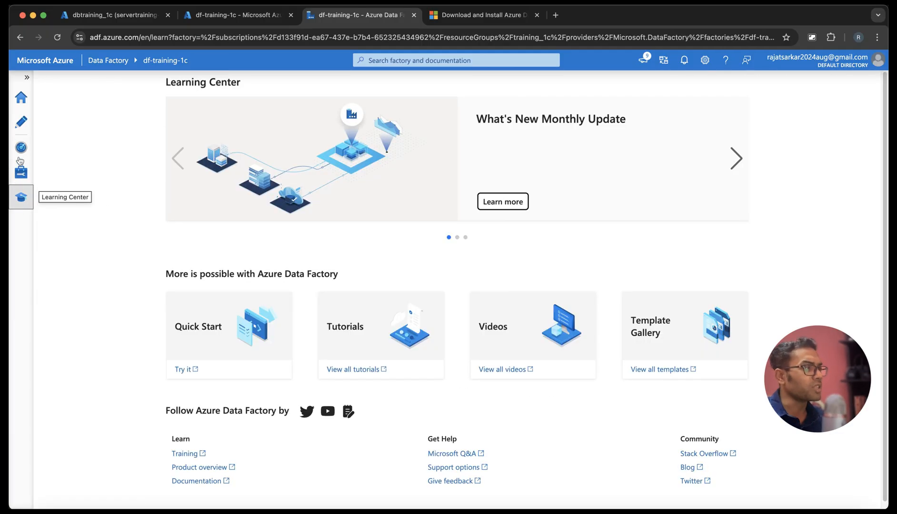
{"action": "left_click", "coordinate": [23, 124]}
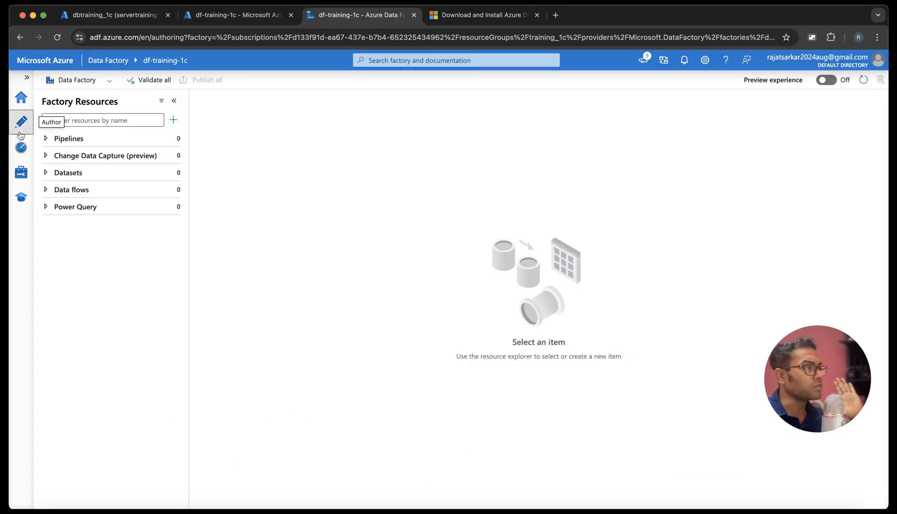
{"action": "left_click", "coordinate": [23, 172]}
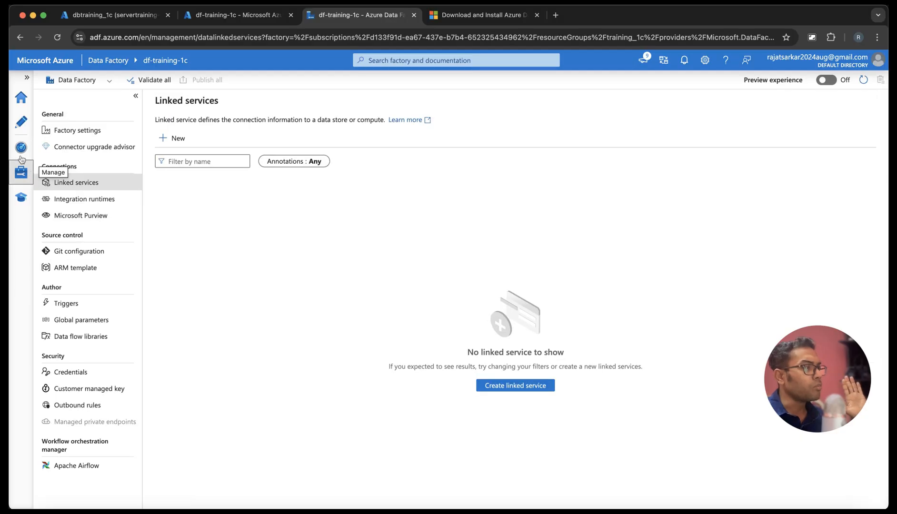
{"action": "left_click", "coordinate": [21, 152]}
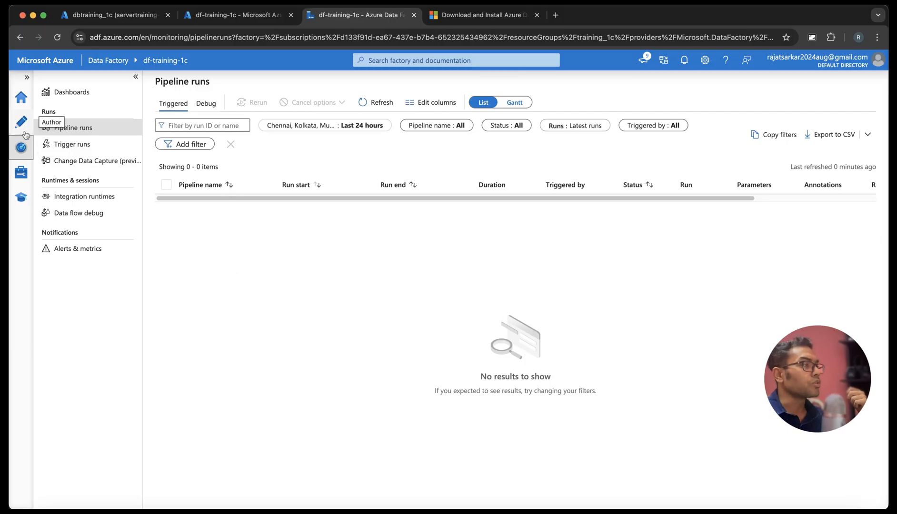
- Start a new linked service in the Manage area, searching data stores for "sql" and choosing Azure SQL Database
{"action": "left_click", "coordinate": [21, 177]}
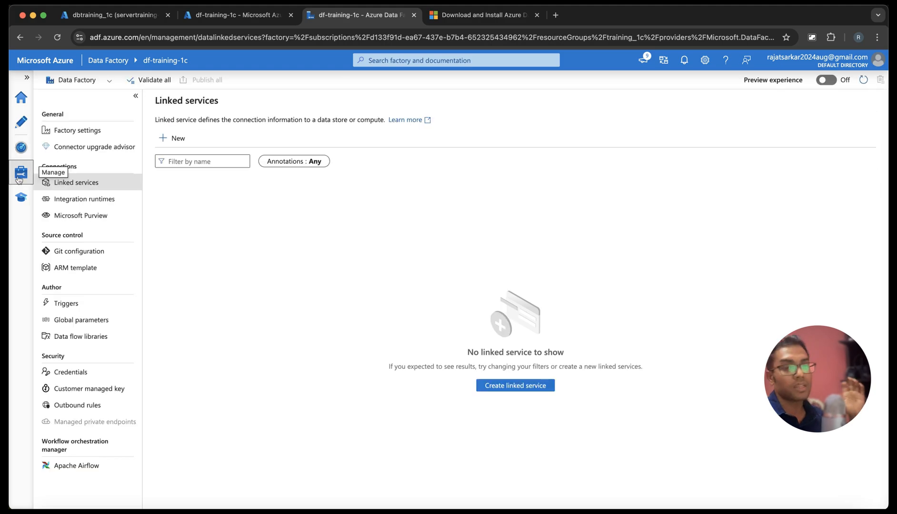
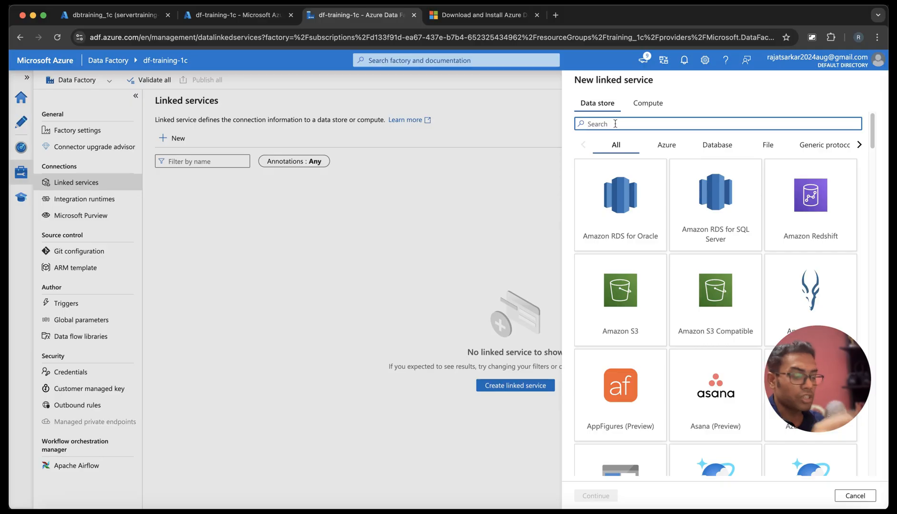
{"action": "type", "text": "sql"}
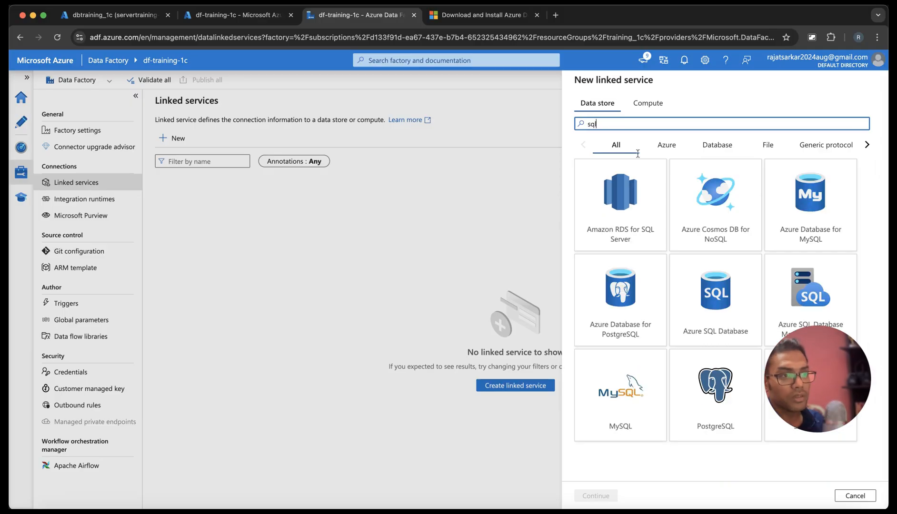
{"action": "left_click", "coordinate": [717, 329]}
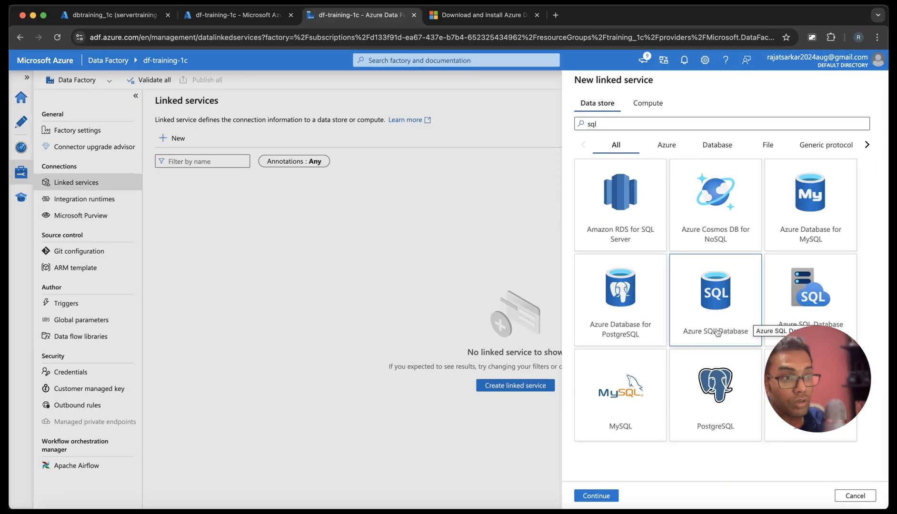
{"action": "left_click", "coordinate": [596, 496]}
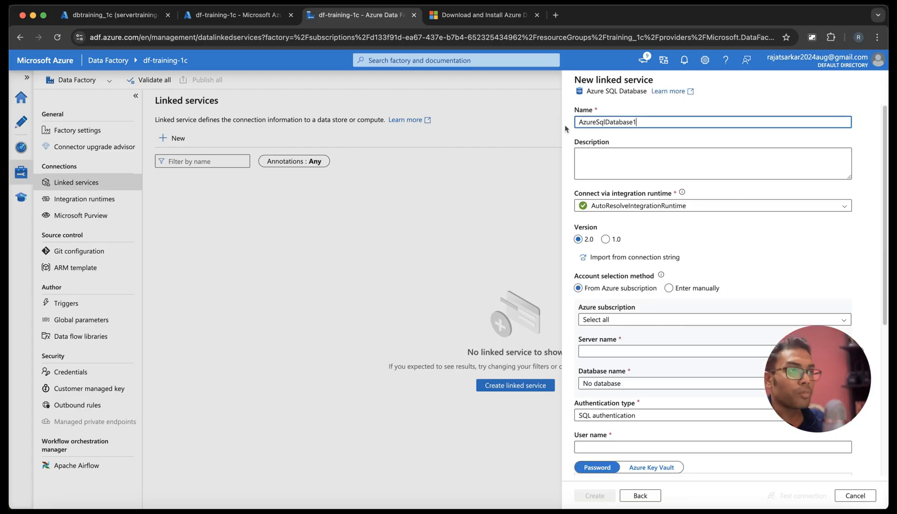
- Name the linked service ls_sql_source
{"action": "double_click", "coordinate": [580, 122]}
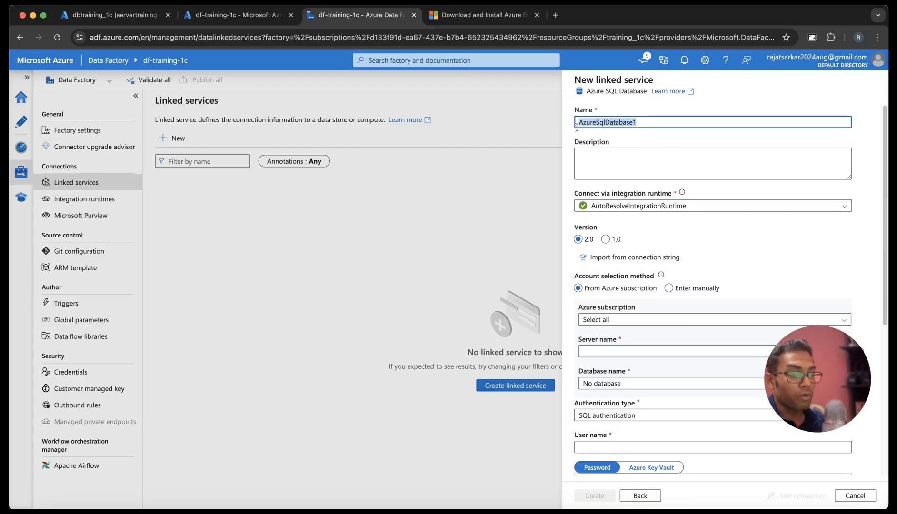
{"action": "key", "text": "BackSpace"}
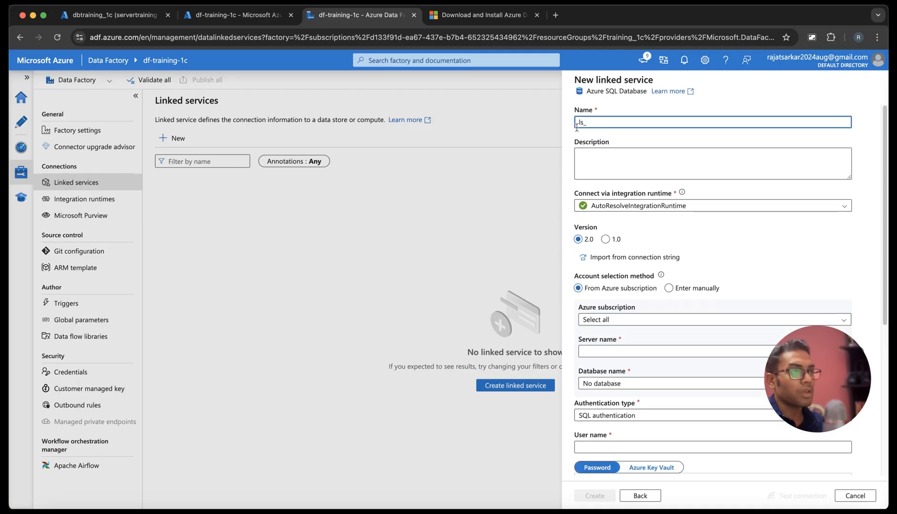
{"action": "type", "text": "sql_so"}
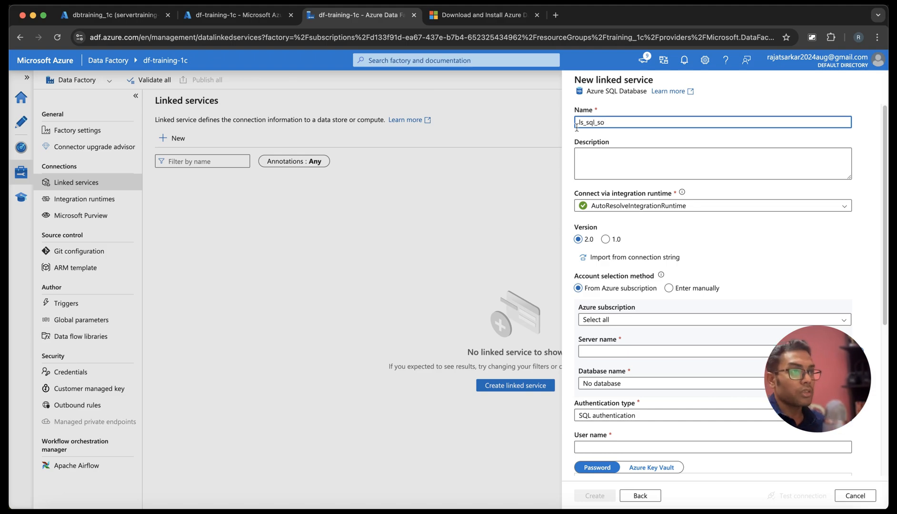
{"action": "type", "text": "ce"}
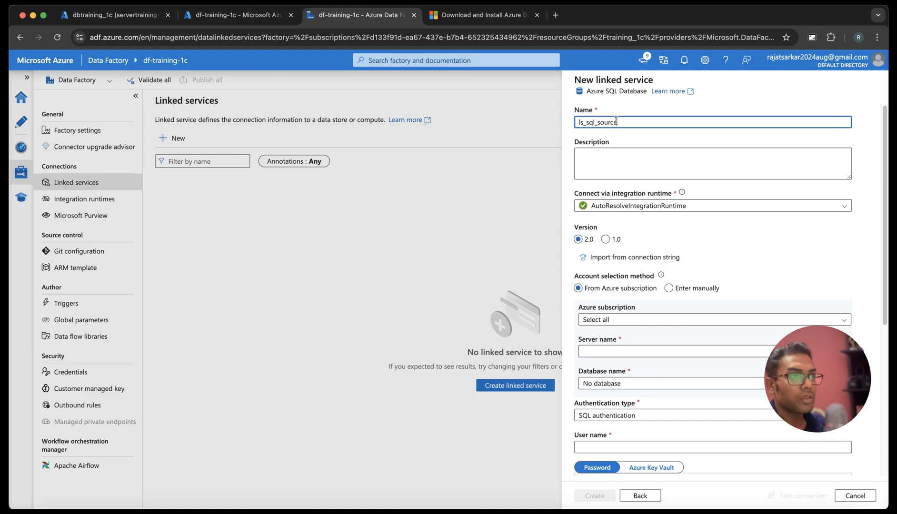
- Connect the linked service to Azure subscription 1, server servertraining-1c and database dbtraining_1c
{"action": "left_click", "coordinate": [605, 323]}
{"action": "left_click", "coordinate": [612, 350]}
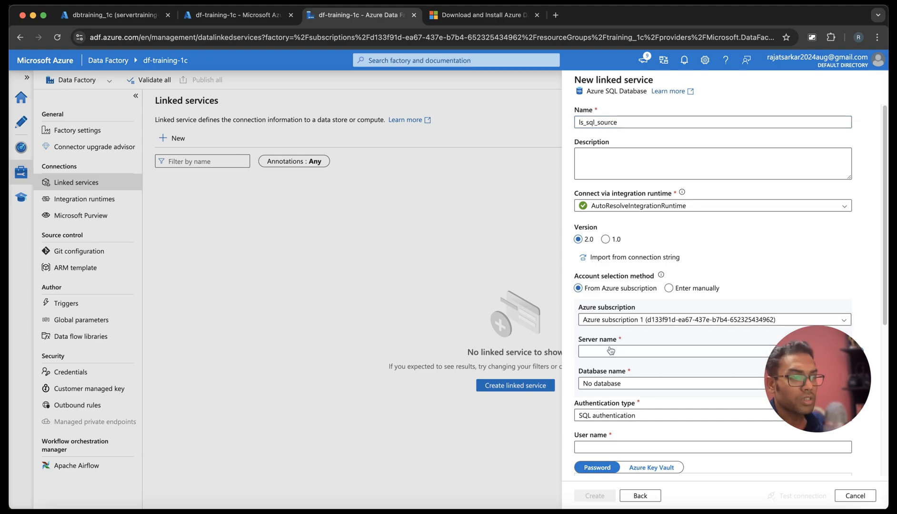
{"action": "left_click", "coordinate": [611, 351]}
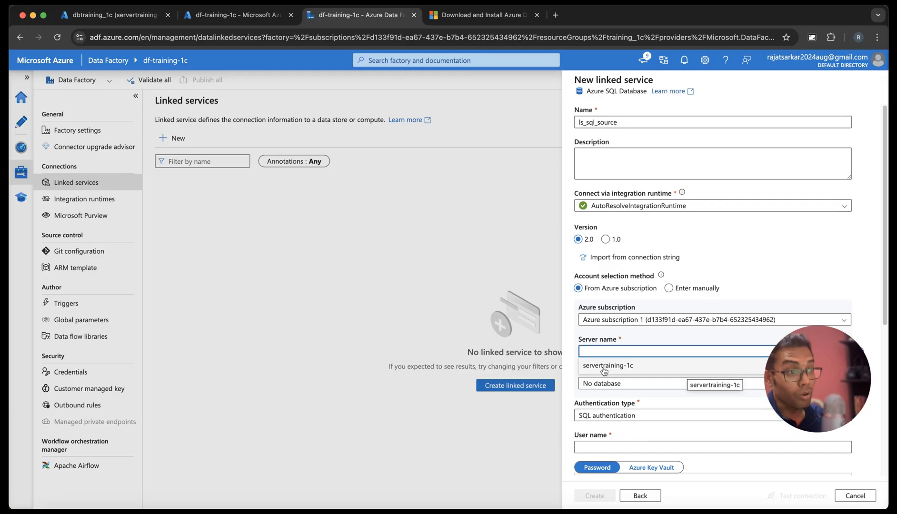
{"action": "left_click", "coordinate": [620, 367]}
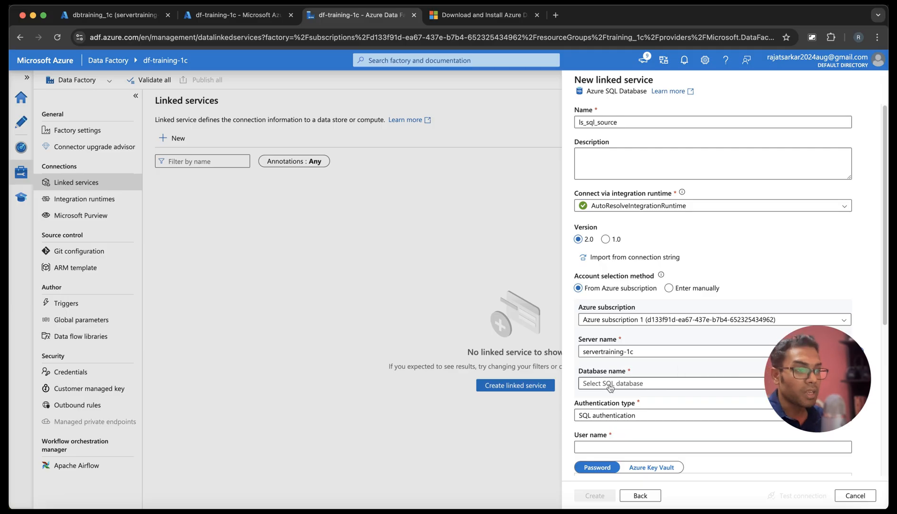
{"action": "left_click", "coordinate": [610, 385]}
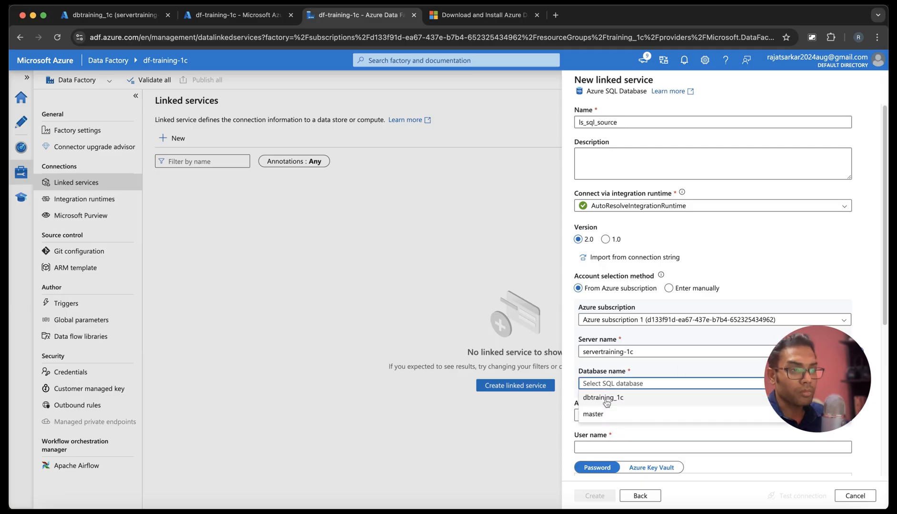
{"action": "left_click", "coordinate": [629, 400]}
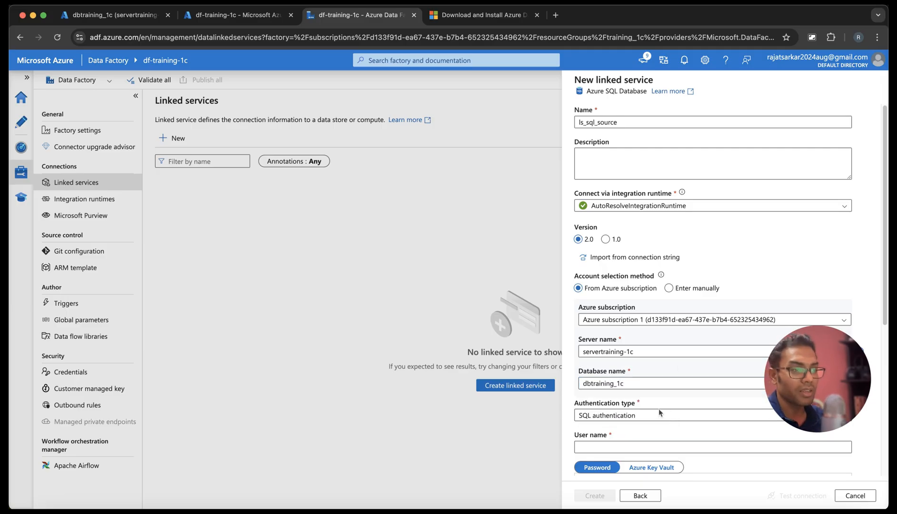
- Enter the SQL authentication user name and password for the linked service
{"action": "scroll", "coordinate": [653, 415], "scroll_direction": "down", "scroll_amount": 3}
{"action": "left_click", "coordinate": [597, 322]}
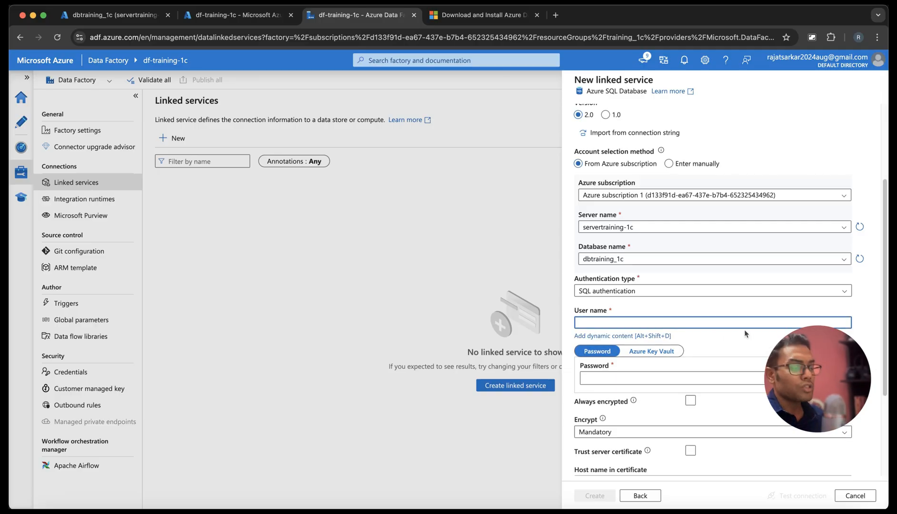
{"action": "type", "text": "rajat"}
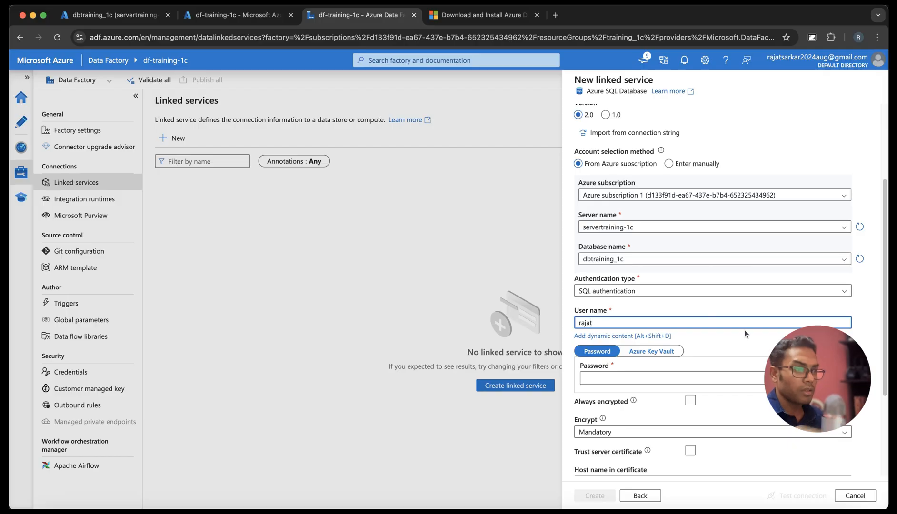
{"action": "left_click", "coordinate": [621, 379]}
{"action": "type", "text": "***"}
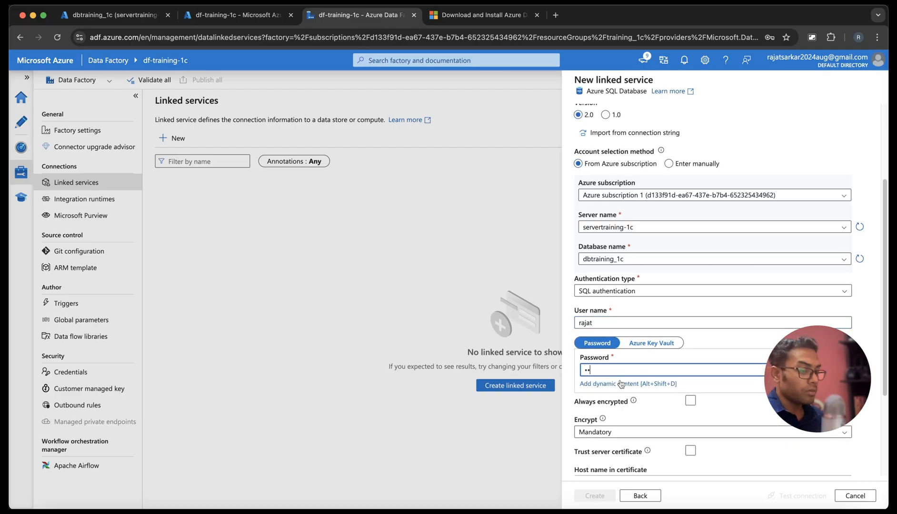
{"action": "type", "text": "******"}
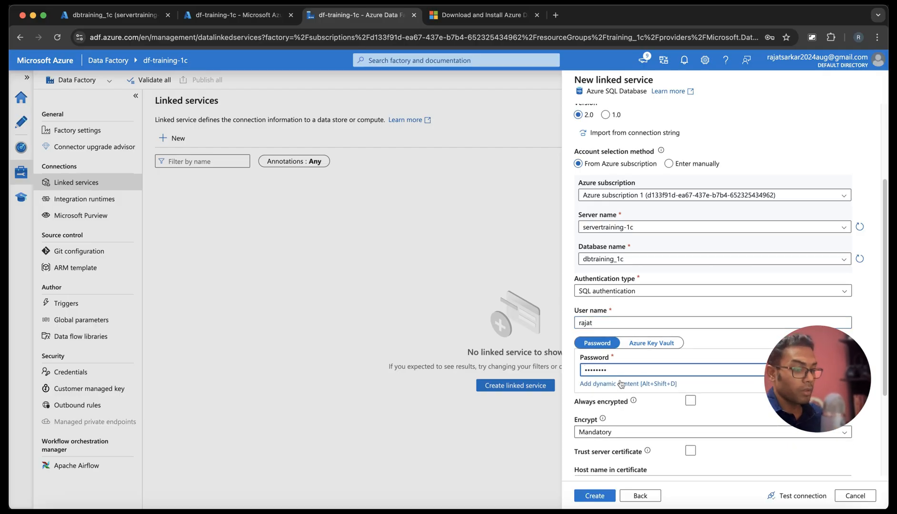
{"action": "type", "text": "*"}
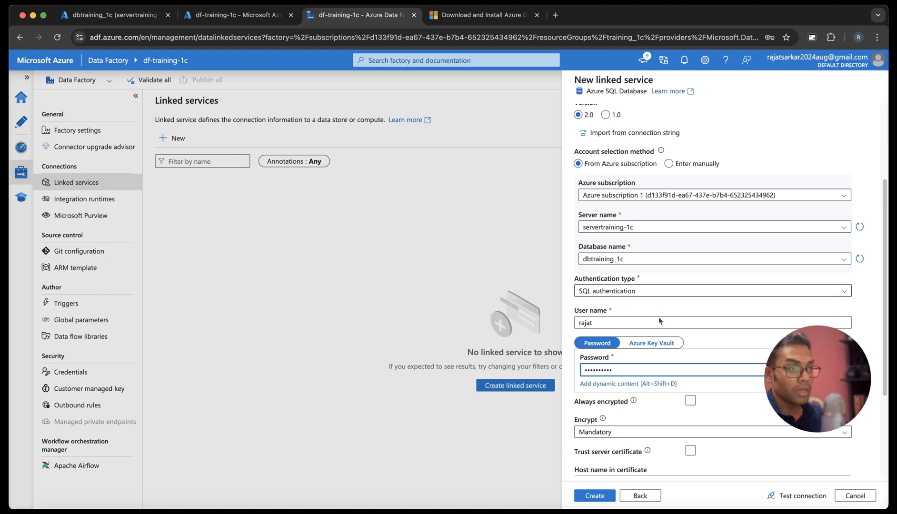
{"action": "scroll", "coordinate": [664, 323], "scroll_direction": "up", "scroll_amount": 3}
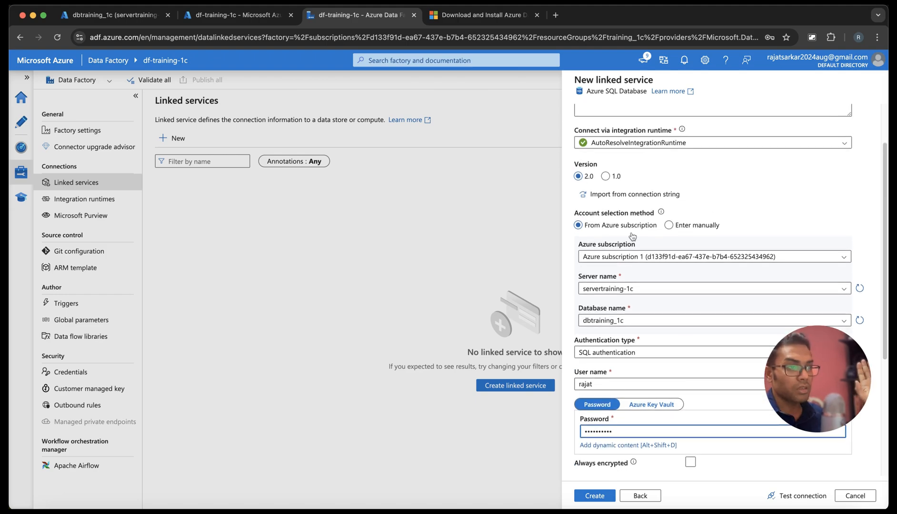
- Test the connection of the ls_sql_source linked service and create it
{"action": "scroll", "coordinate": [648, 362], "scroll_direction": "down", "scroll_amount": 2}
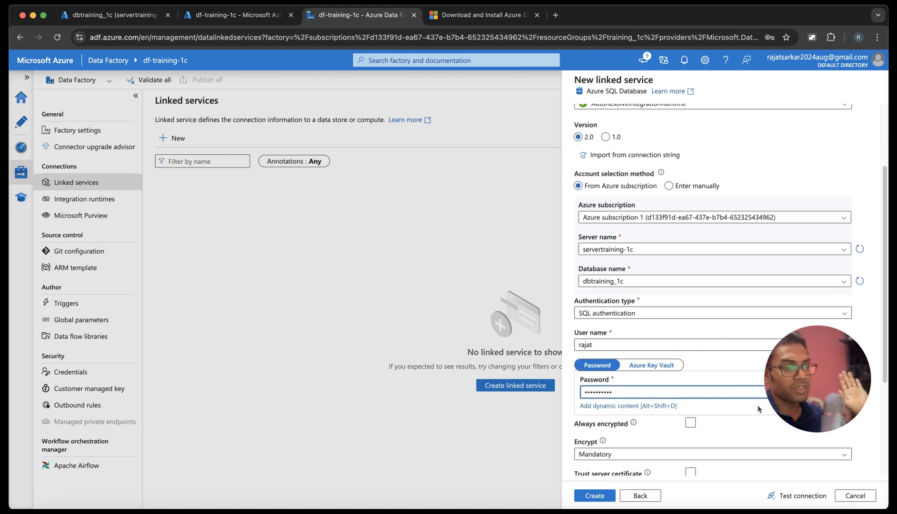
{"action": "scroll", "coordinate": [758, 405], "scroll_direction": "down", "scroll_amount": 3}
{"action": "scroll", "coordinate": [790, 471], "scroll_direction": "down", "scroll_amount": 1}
{"action": "left_click", "coordinate": [803, 497]}
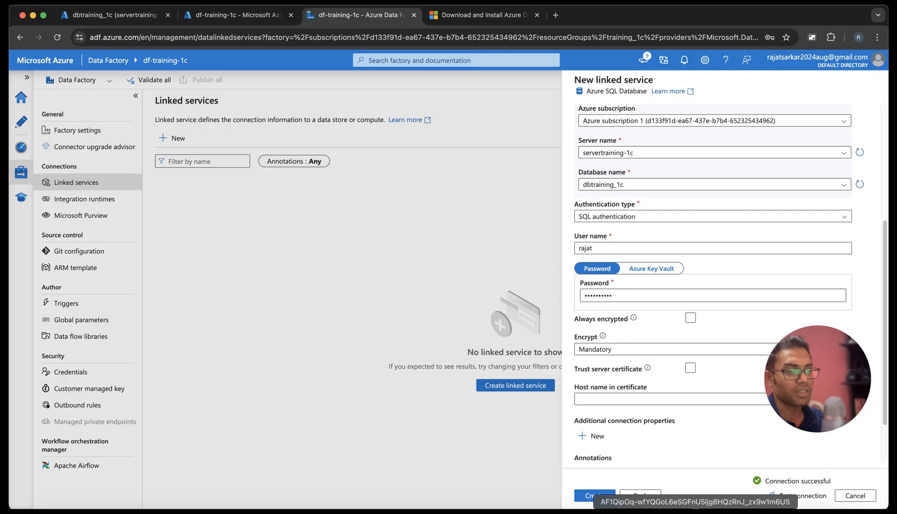
{"action": "left_click", "coordinate": [592, 496]}
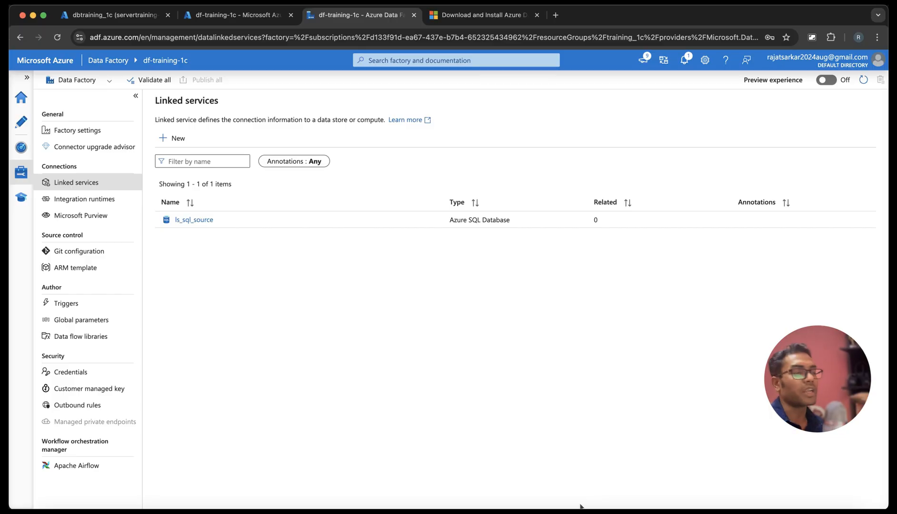
- Start another linked service, searching data stores for "data" and choosing Azure Data Lake Storage Gen2
{"action": "left_click", "coordinate": [169, 140]}
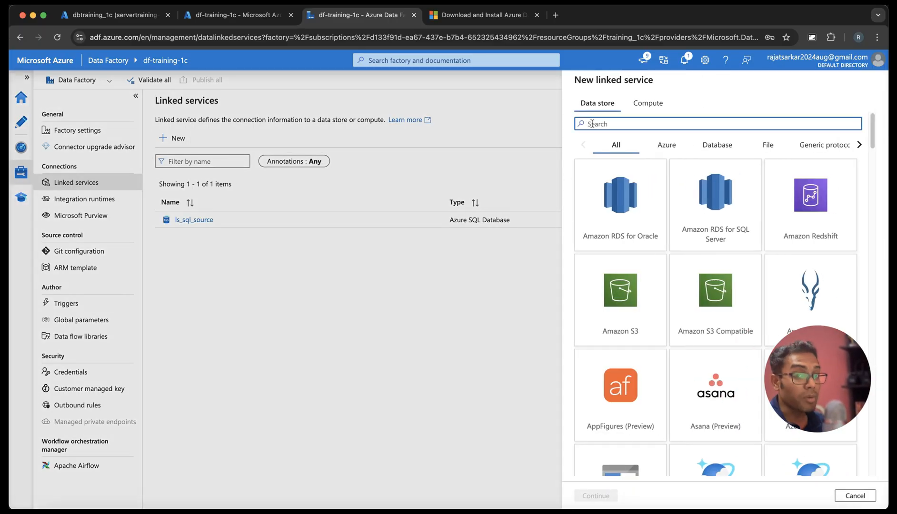
{"action": "type", "text": "data"}
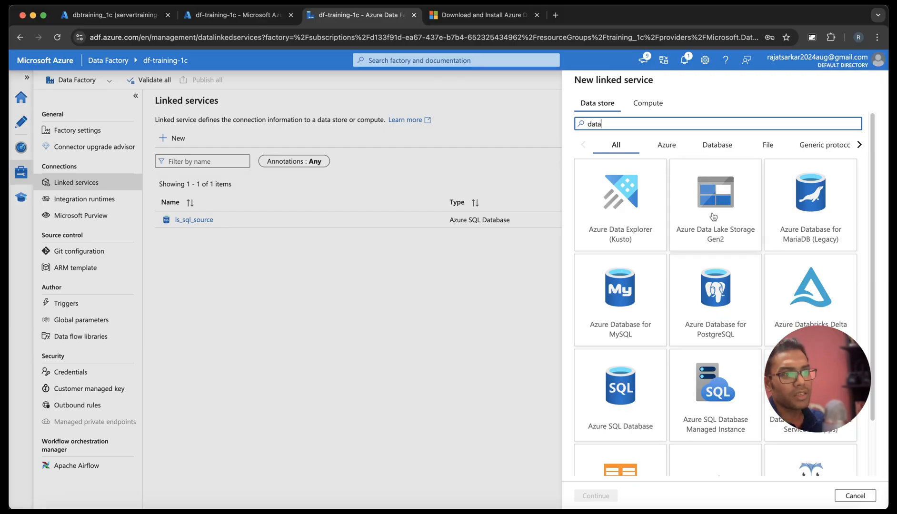
{"action": "left_click", "coordinate": [701, 251]}
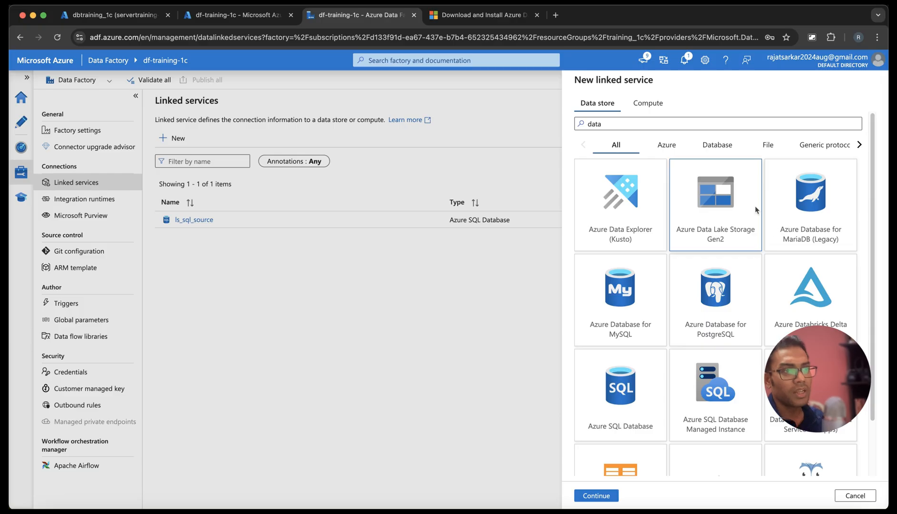
{"action": "left_click", "coordinate": [596, 495]}
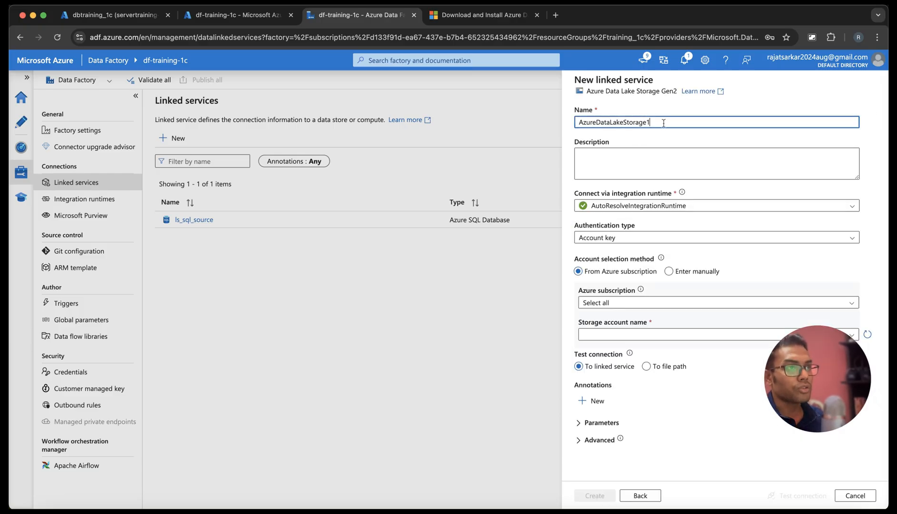
- Name the Data Lake linked service ls_lake_sink
{"action": "left_click_drag", "start_coordinate": [650, 122], "coordinate": [575, 121]}
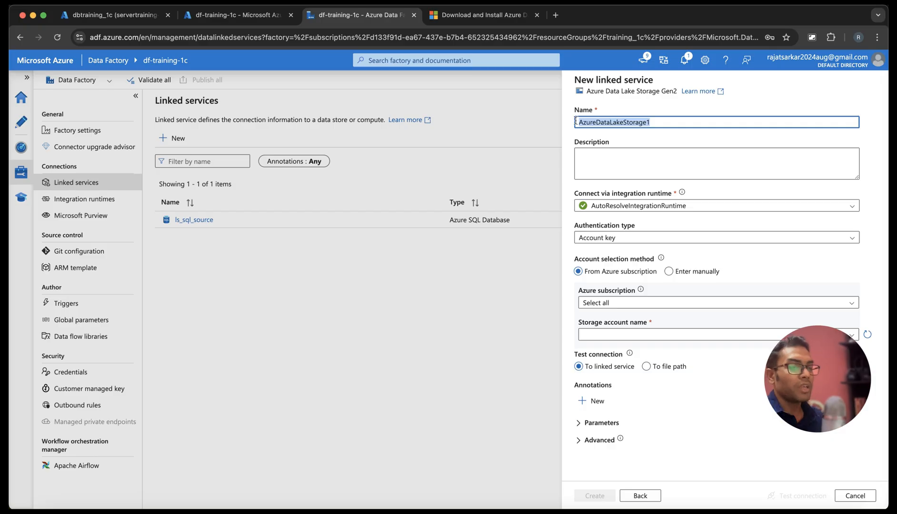
{"action": "key", "text": "BackSpace"}
{"action": "type", "text": "ls_la"}
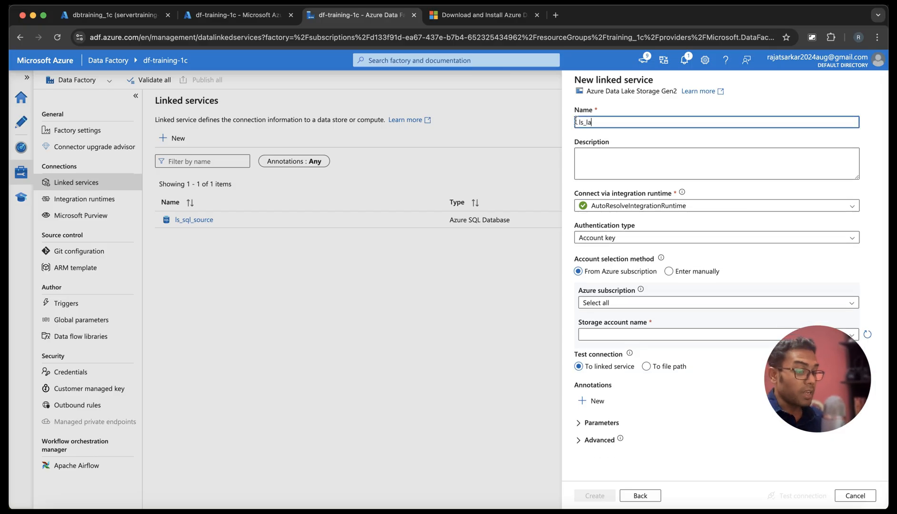
{"action": "type", "text": "ke_"}
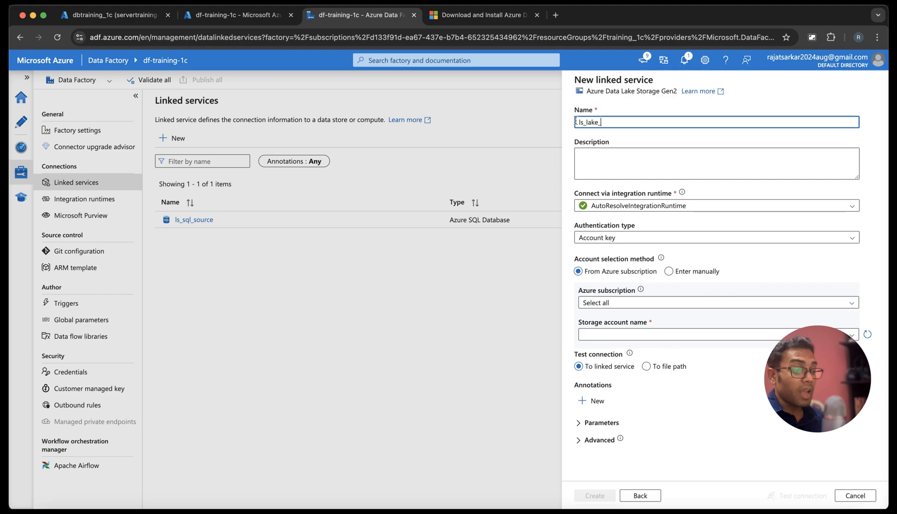
{"action": "type", "text": "sink"}
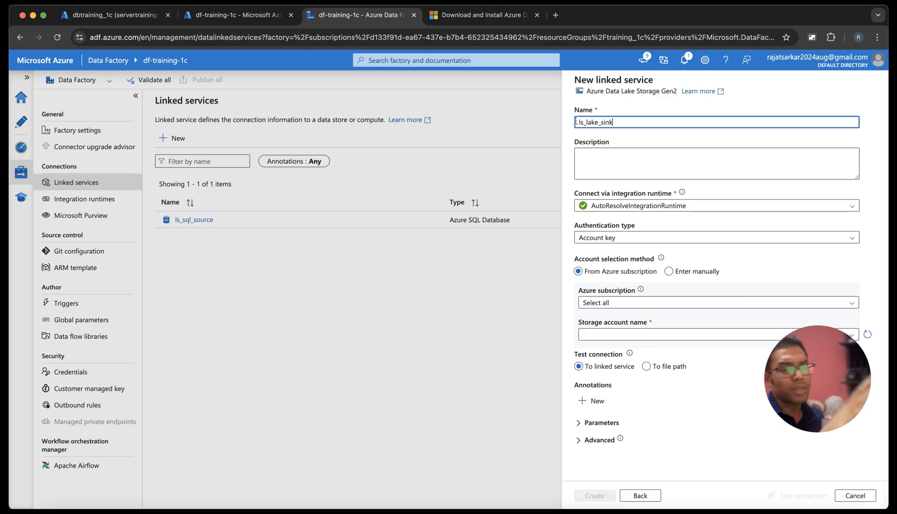
- Connect the linked service to Azure subscription 1 and storage account training1clake, and create it
{"action": "left_click", "coordinate": [610, 304]}
{"action": "left_click", "coordinate": [606, 336]}
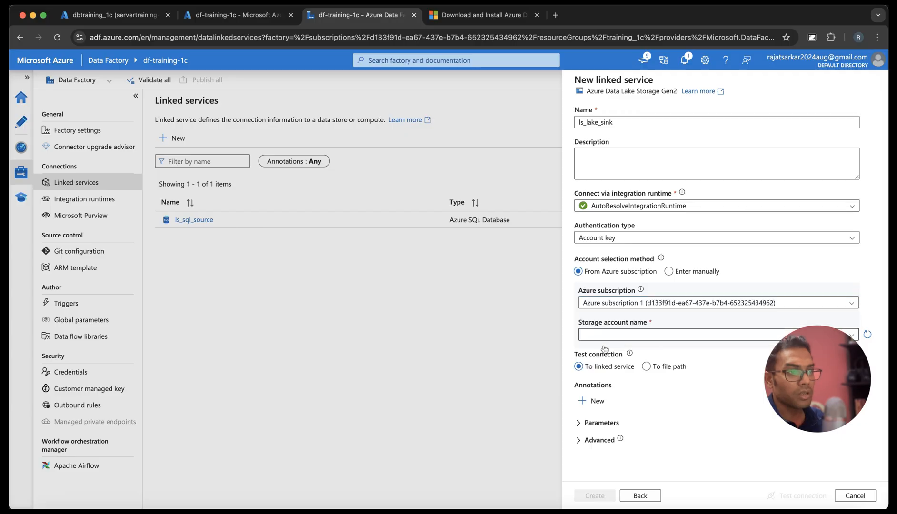
{"action": "left_click", "coordinate": [603, 334]}
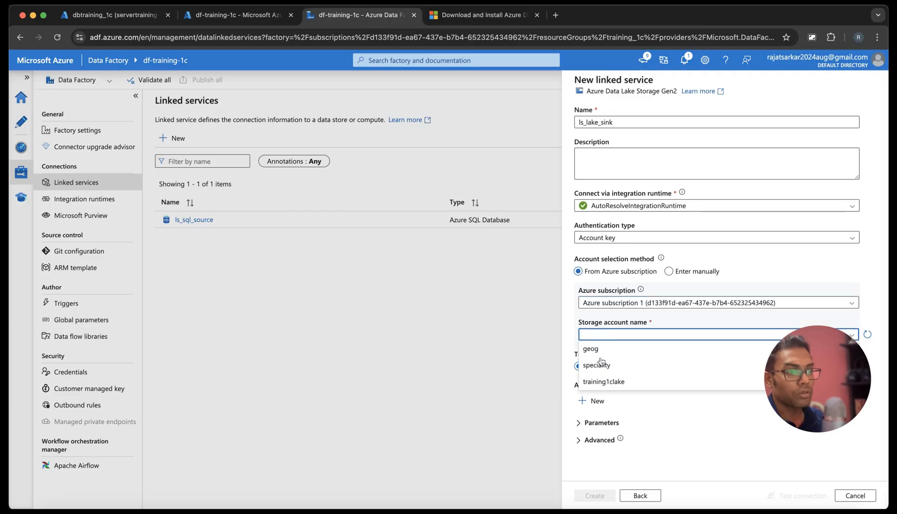
{"action": "left_click", "coordinate": [608, 384]}
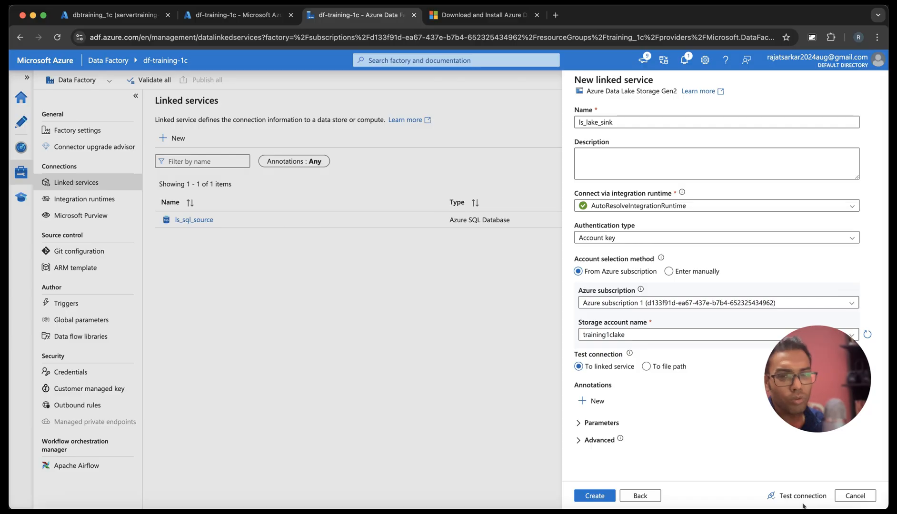
{"action": "left_click", "coordinate": [595, 496]}
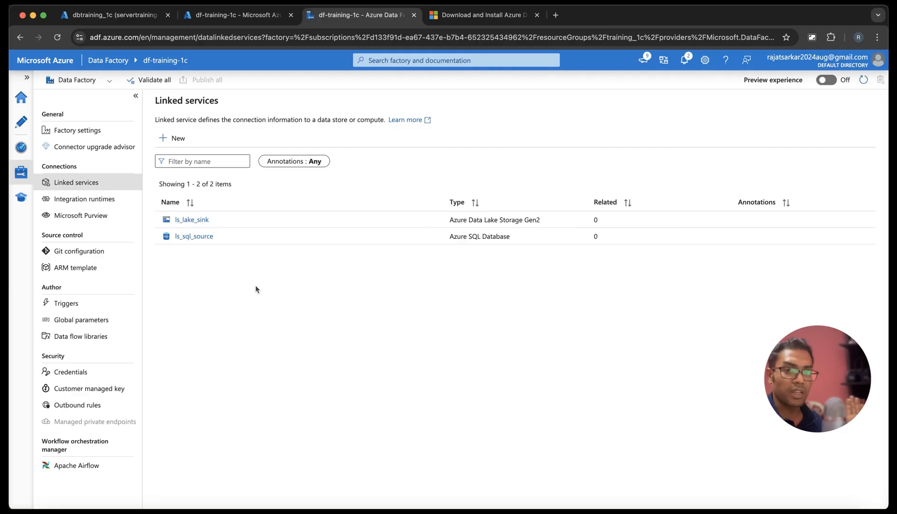
{"action": "key", "text": "ctrl+Right"}
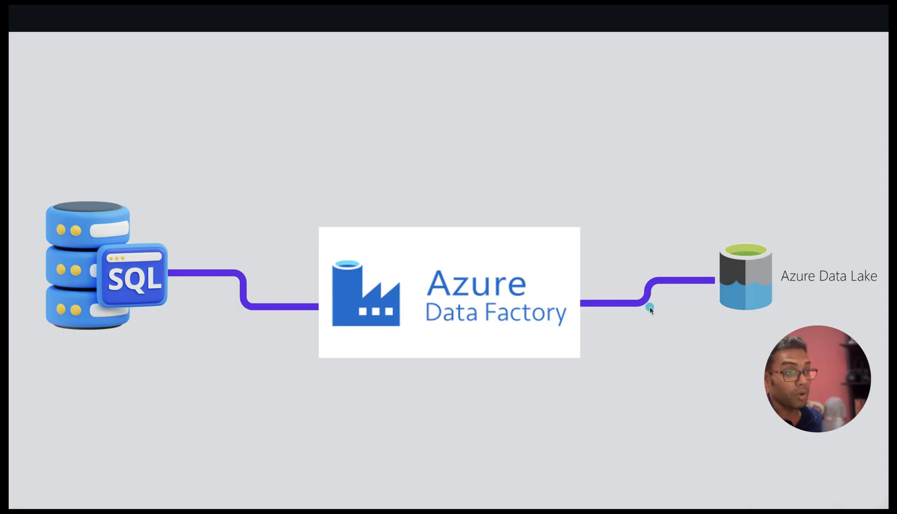
{"action": "key", "text": "ctrl+Left"}
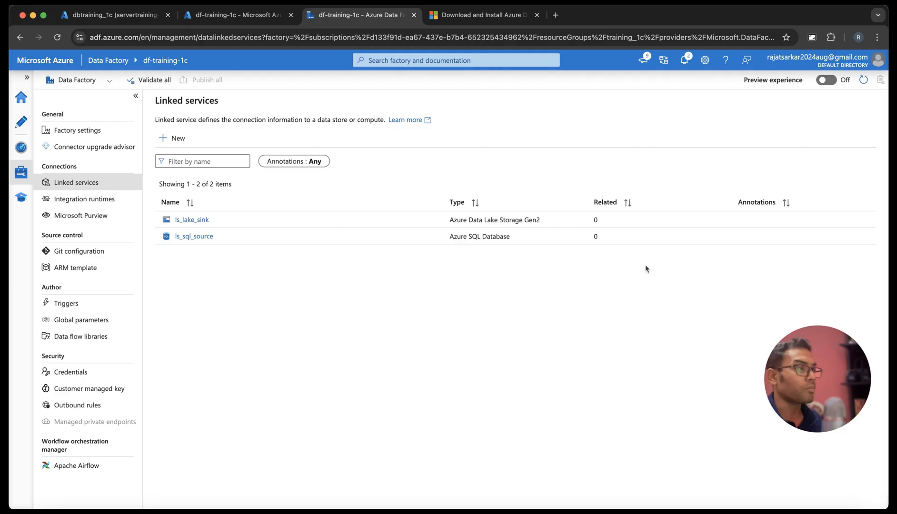
- Start a new dataset in the Author area, searching data stores for "sql" and choosing Azure SQL Database
{"action": "left_click", "coordinate": [21, 123]}
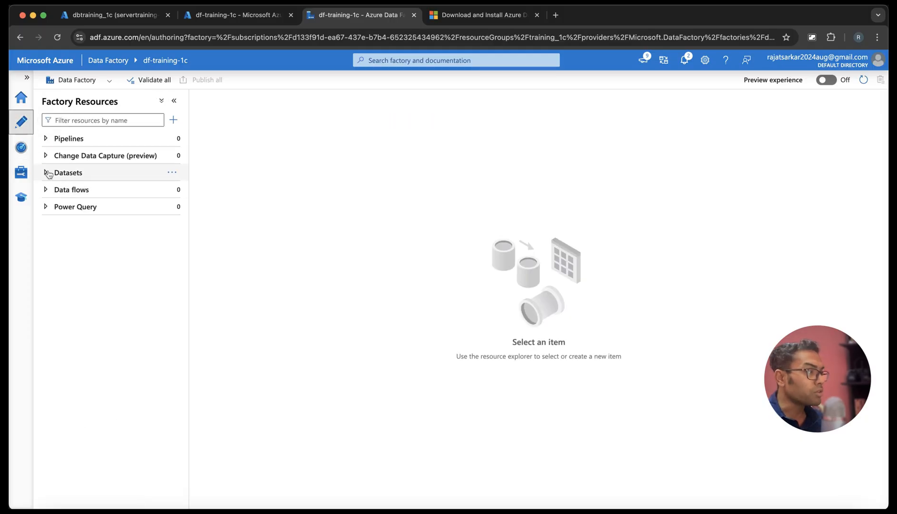
{"action": "left_click", "coordinate": [173, 174]}
{"action": "left_click", "coordinate": [201, 191]}
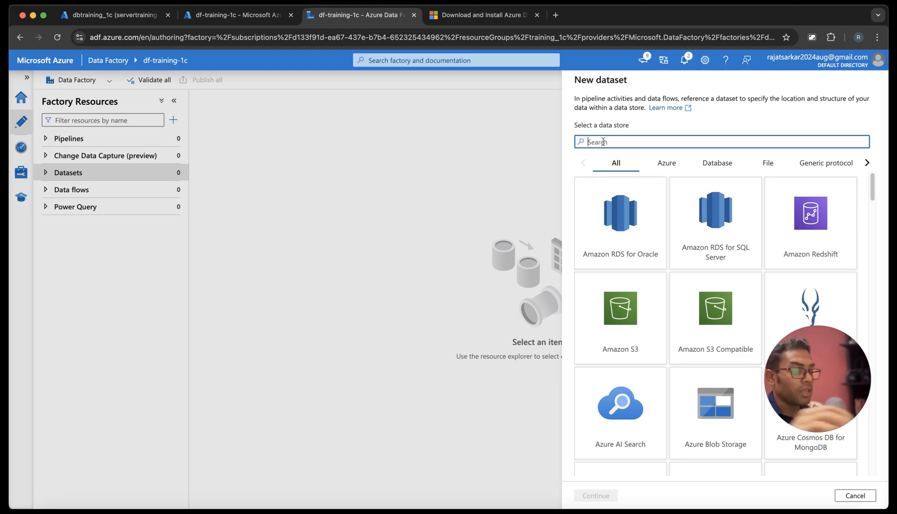
{"action": "type", "text": "sql"}
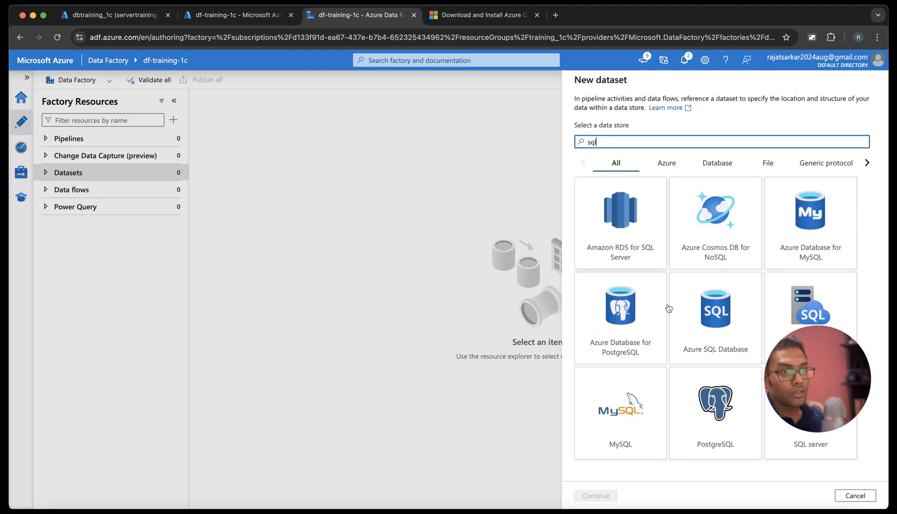
{"action": "left_click", "coordinate": [734, 349]}
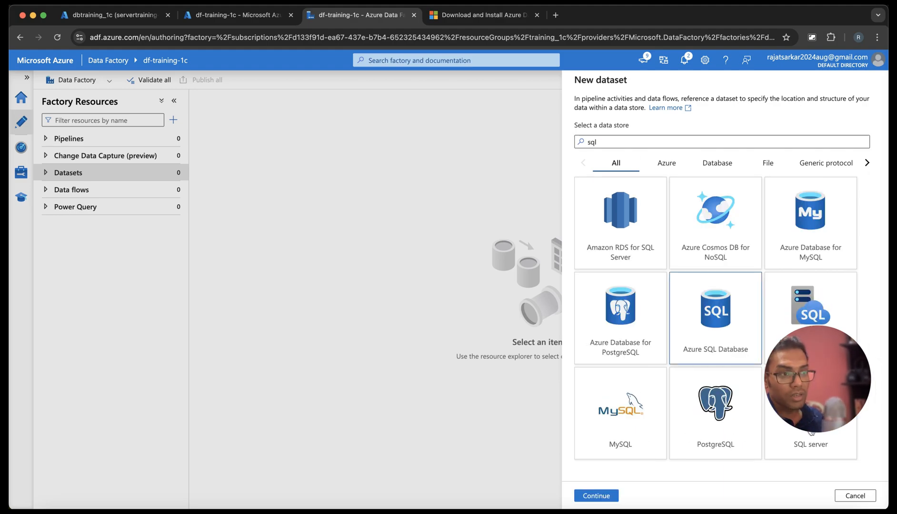
{"action": "left_click", "coordinate": [617, 499]}
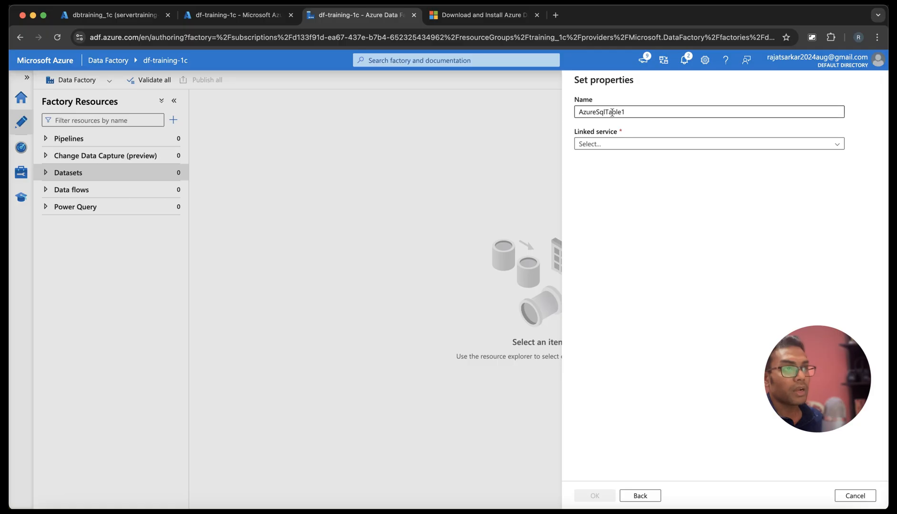
- Name the SQL dataset ds_sql_source
{"action": "double_click", "coordinate": [612, 112]}
{"action": "key", "text": "BackSpace"}
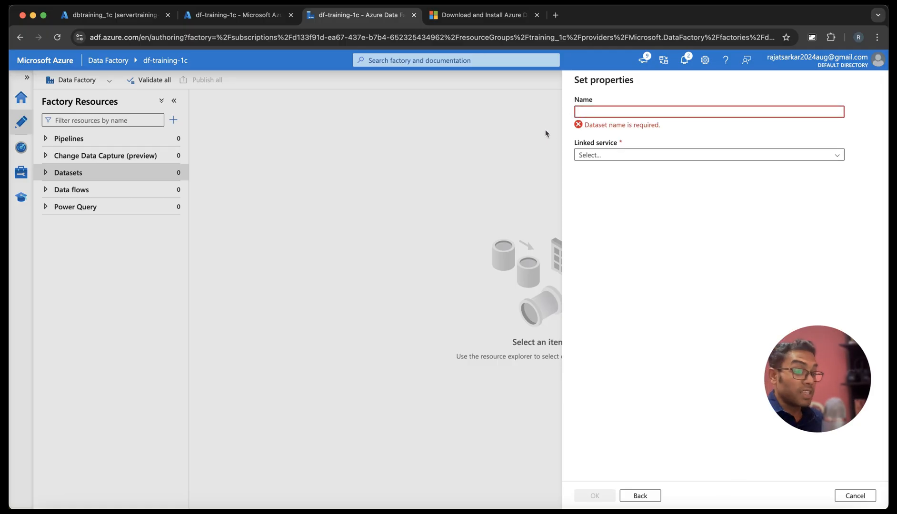
{"action": "type", "text": "ds_"}
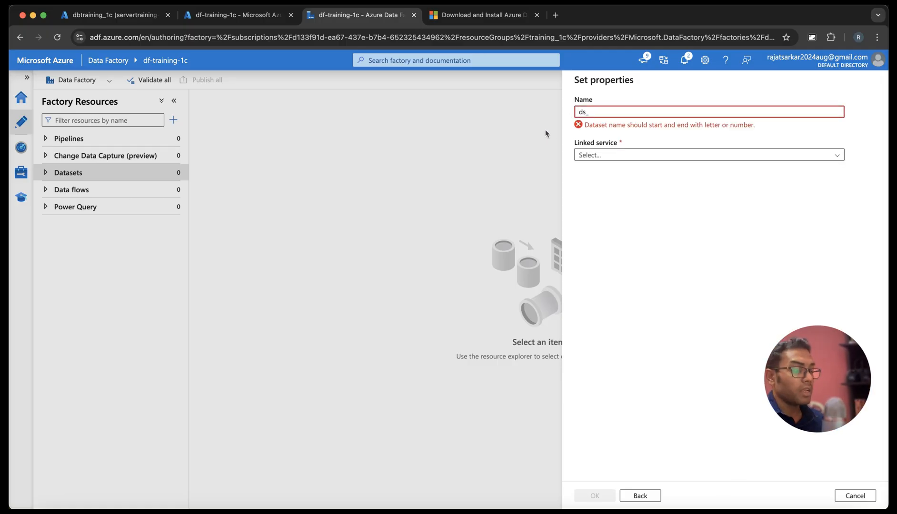
{"action": "type", "text": "sql_"}
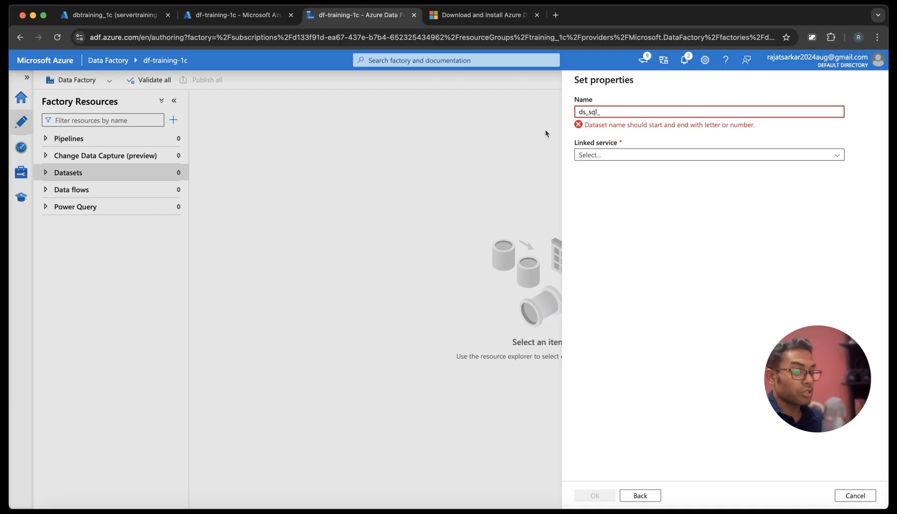
{"action": "type", "text": "source"}
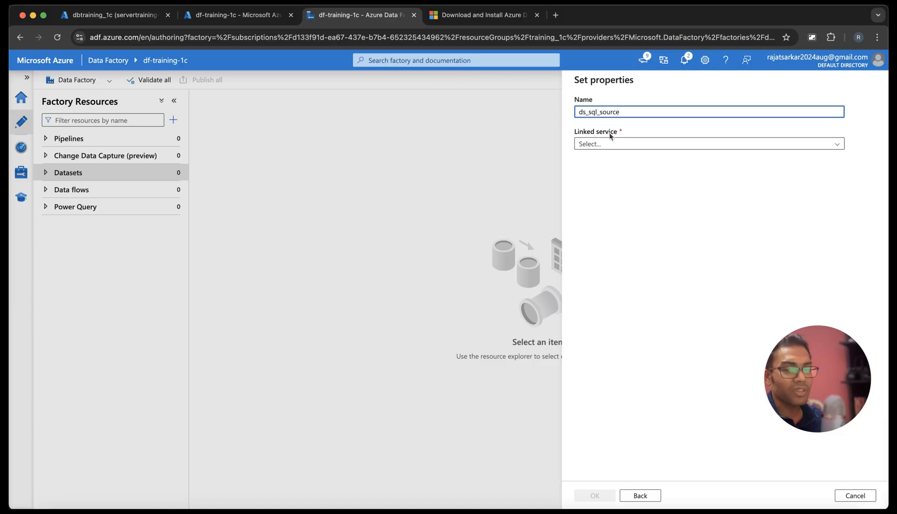
- Create the dataset with linked service ls_sql_source and table dbo.export, importing the schema from the connection/store
{"action": "left_click", "coordinate": [603, 144]}
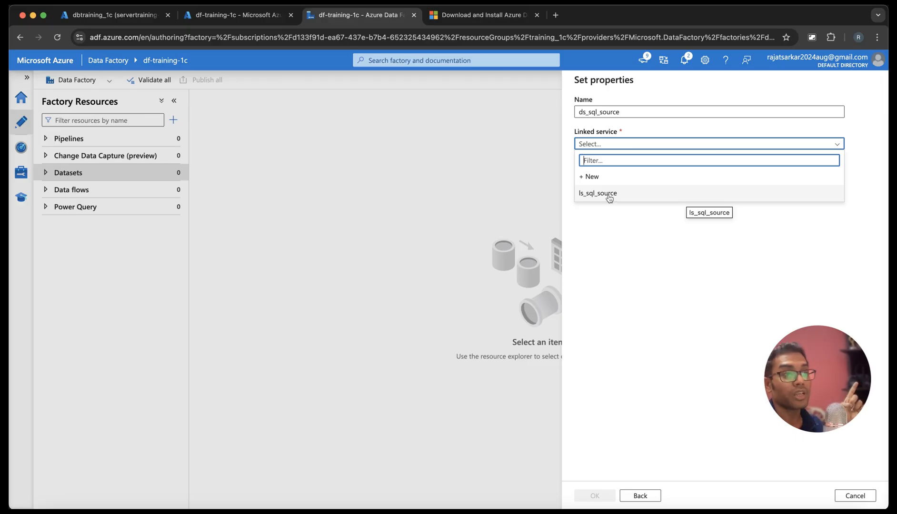
{"action": "left_click", "coordinate": [611, 195]}
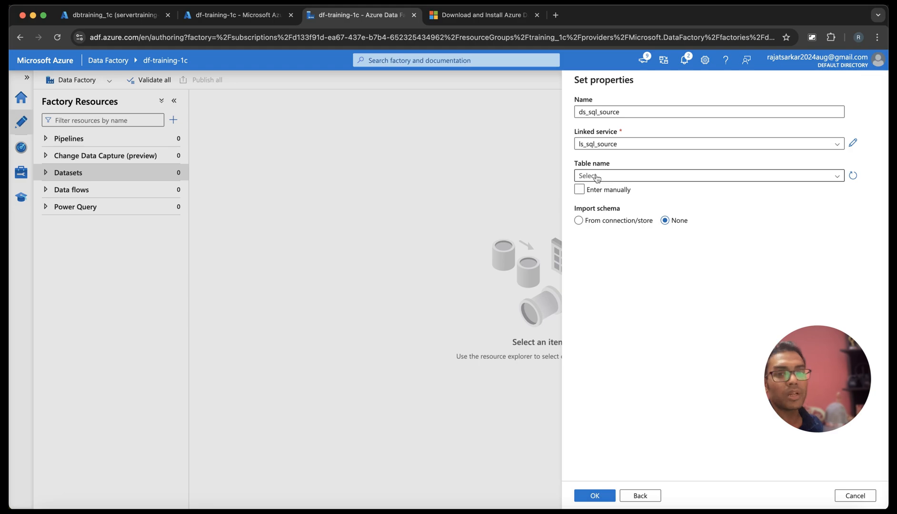
{"action": "left_click", "coordinate": [597, 176]}
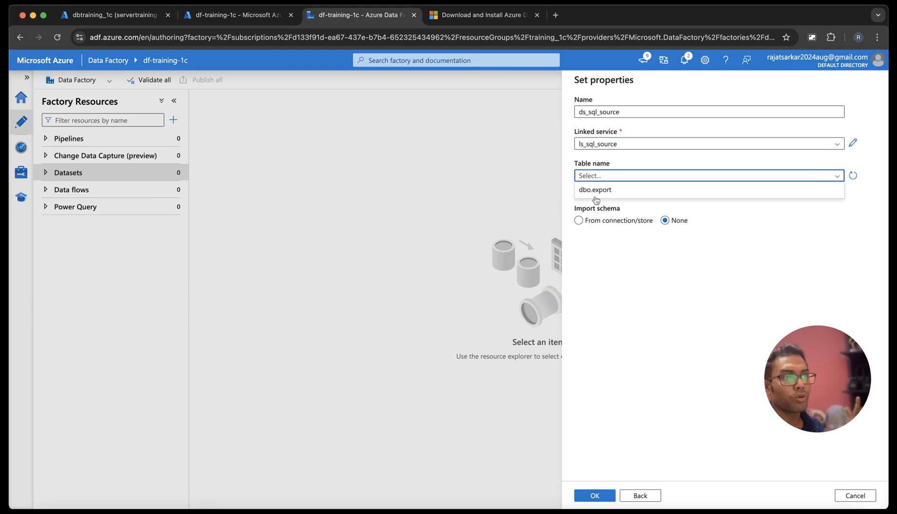
{"action": "left_click", "coordinate": [596, 191]}
{"action": "left_click", "coordinate": [595, 220]}
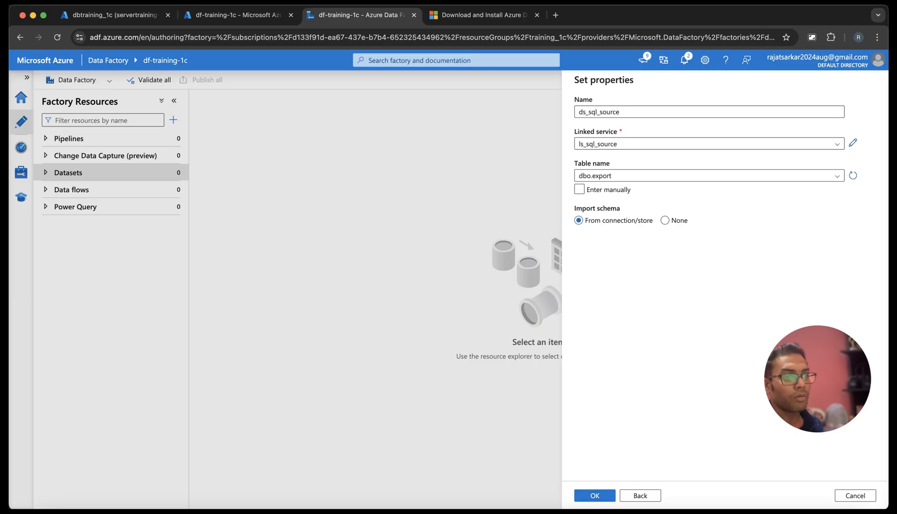
{"action": "left_click", "coordinate": [598, 498]}
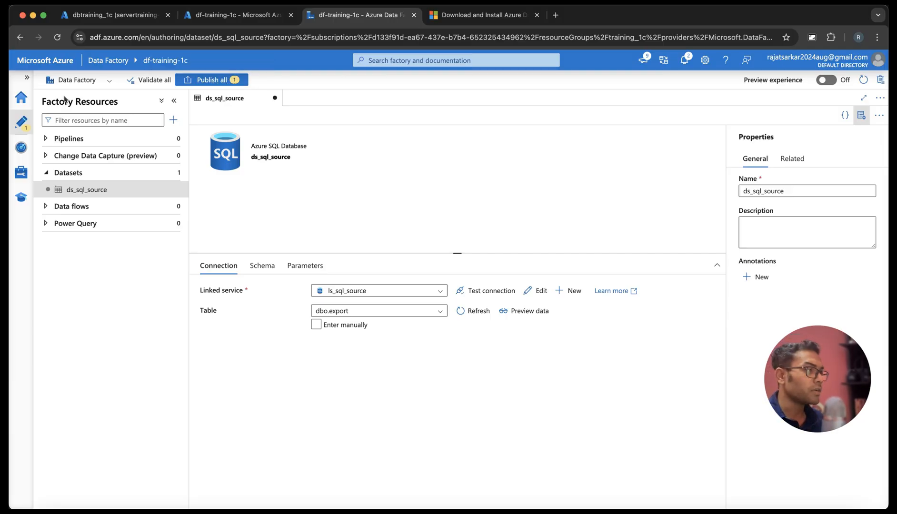
- Start a second dataset, searching data stores for "data" and choosing Azure Data Lake Storage Gen2
{"action": "left_click", "coordinate": [102, 188]}
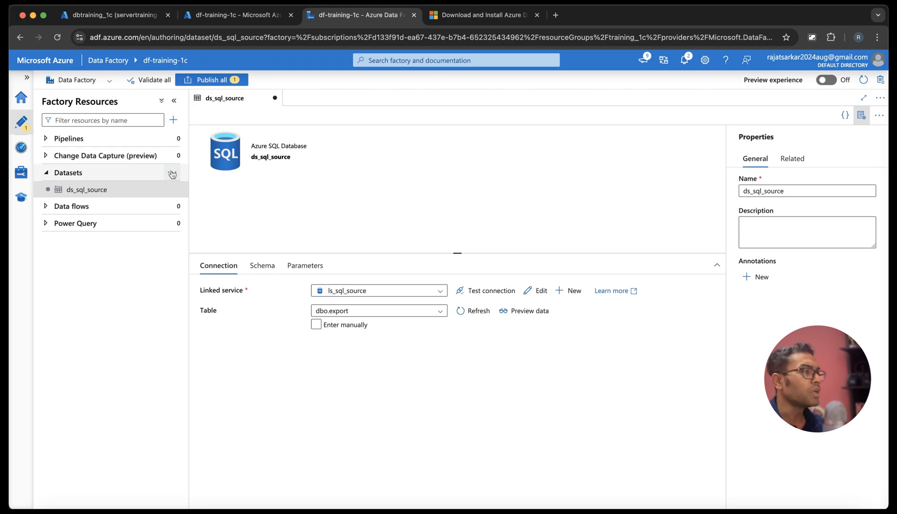
{"action": "left_click", "coordinate": [214, 193]}
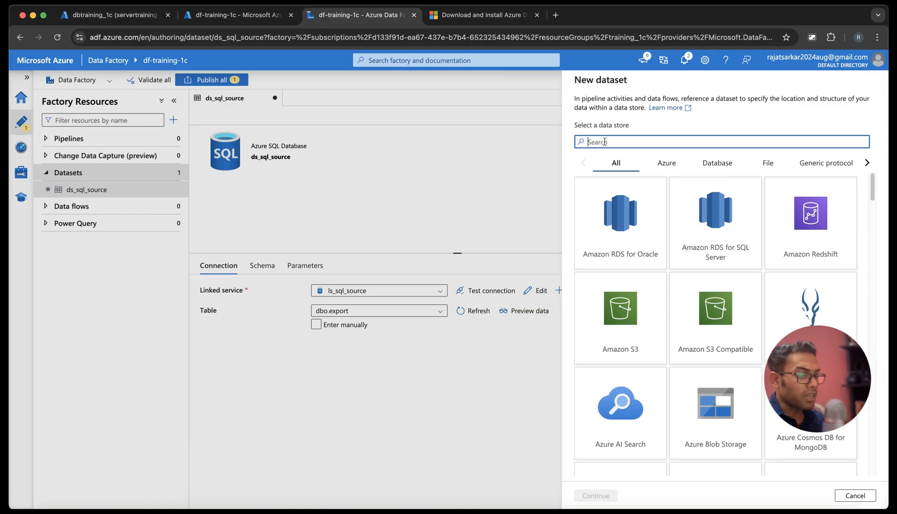
{"action": "type", "text": "data"}
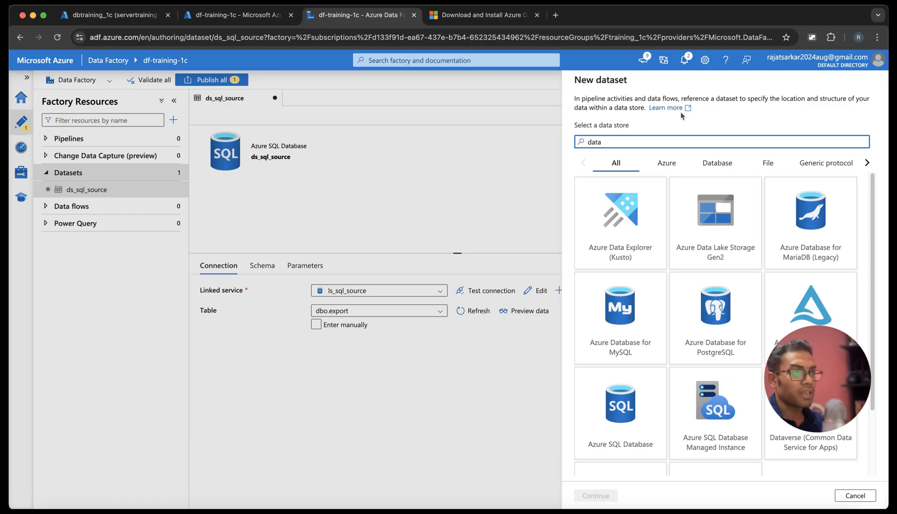
{"action": "left_click", "coordinate": [738, 221]}
{"action": "left_click", "coordinate": [595, 496]}
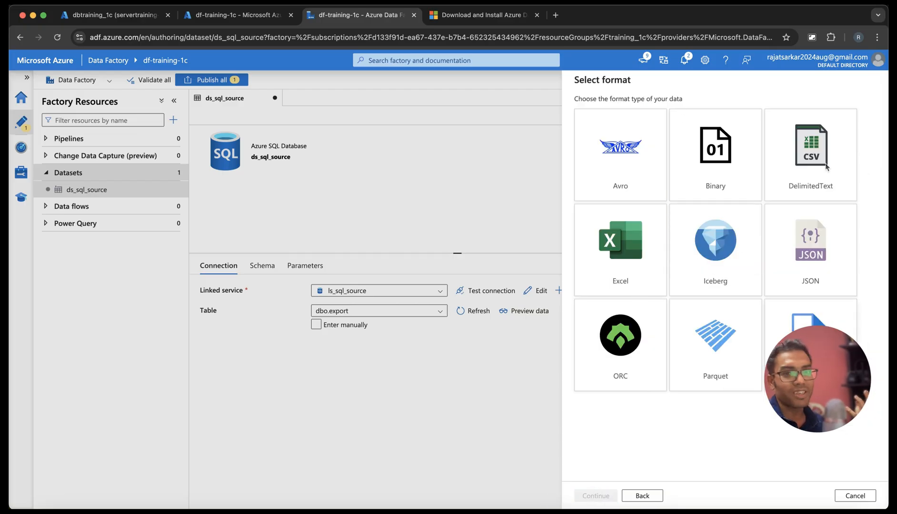
- Choose DelimitedText as the format and name the Data Lake dataset ds_lake_sink
{"action": "left_click", "coordinate": [815, 153]}
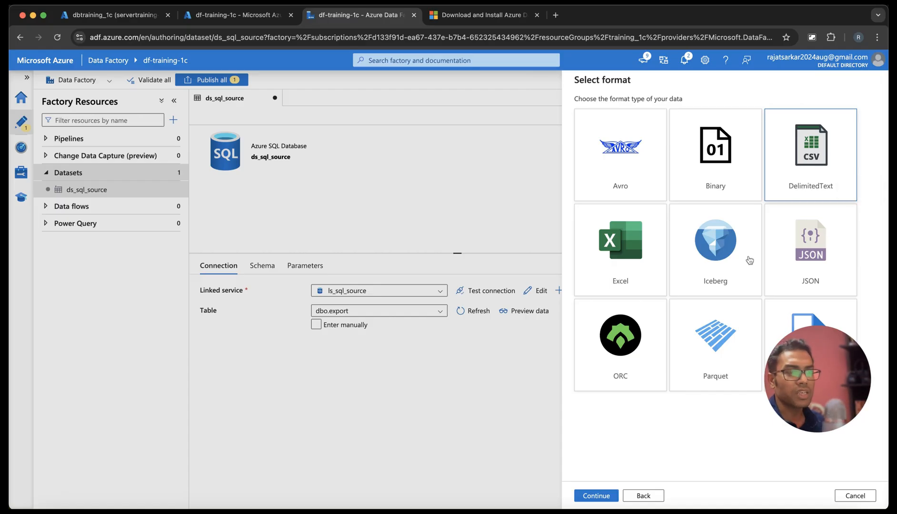
{"action": "left_click", "coordinate": [597, 495]}
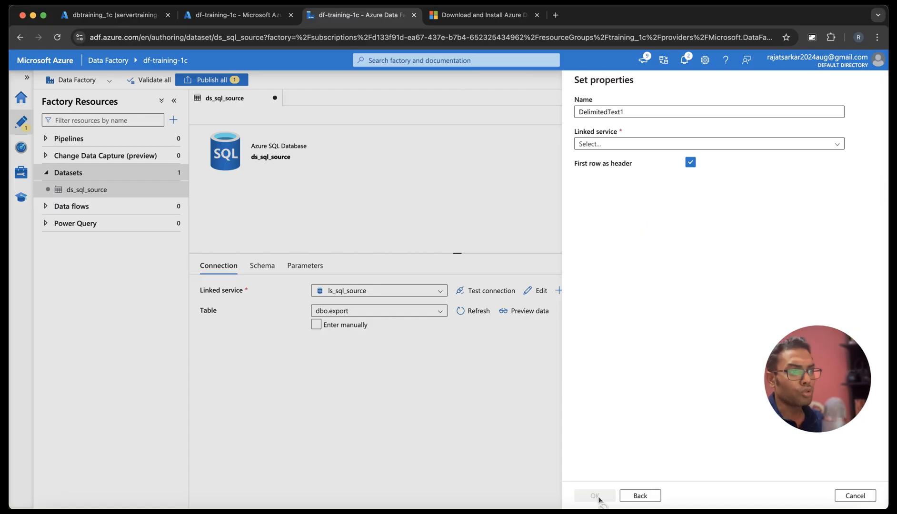
{"action": "double_click", "coordinate": [629, 109]}
{"action": "key", "text": "BackSpace"}
{"action": "type", "text": "ds"}
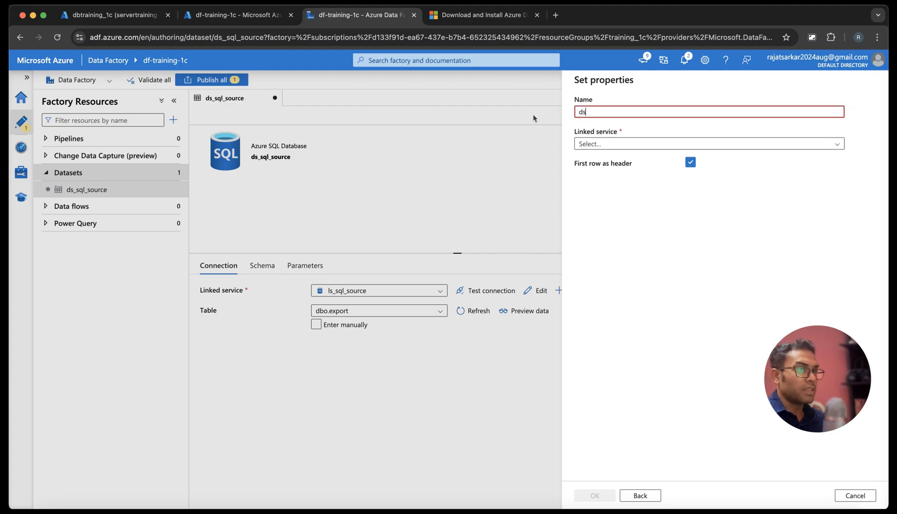
{"action": "type", "text": "_"}
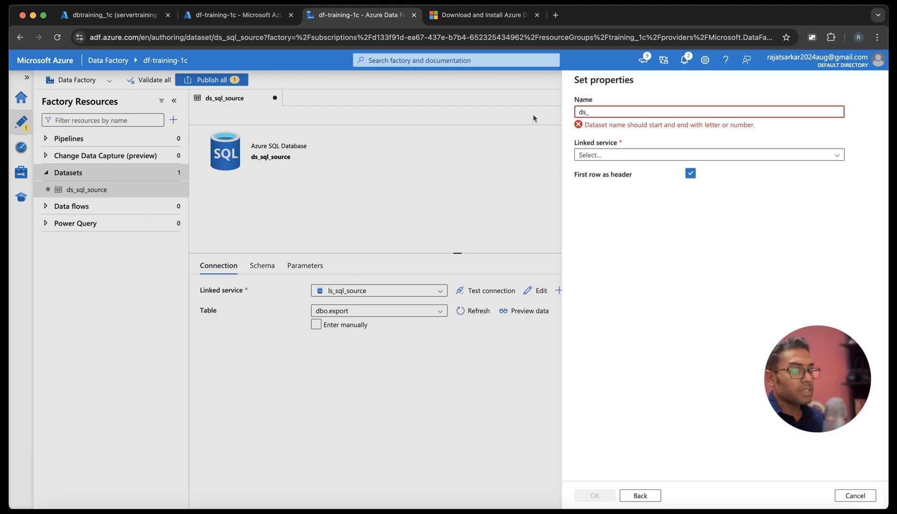
{"action": "type", "text": "lake_i"}
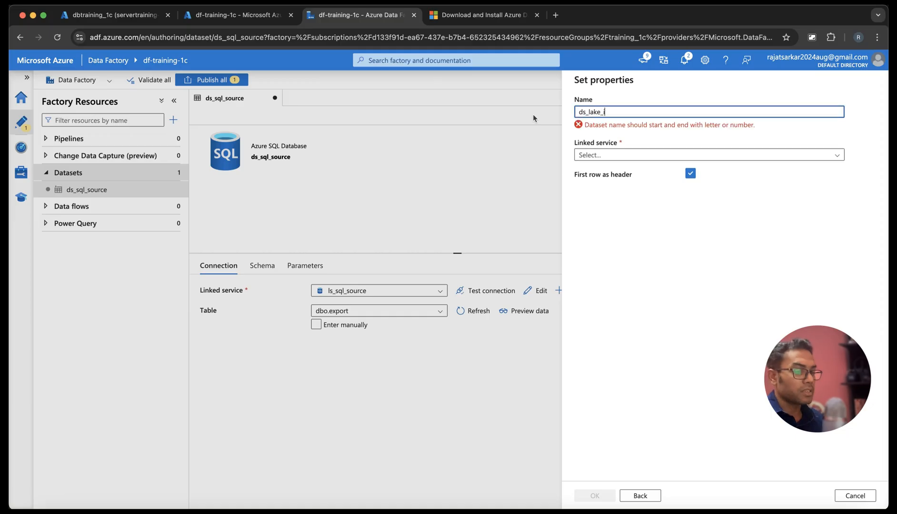
{"action": "type", "text": "sink"}
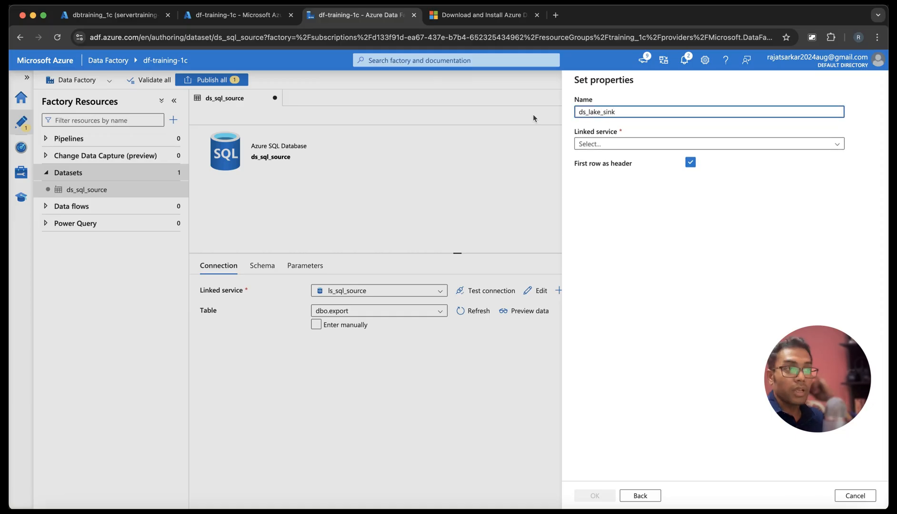
- Set the dataset's linked service to ls_lake_sink and browse its file path into the output-data folder
{"action": "left_click", "coordinate": [602, 144]}
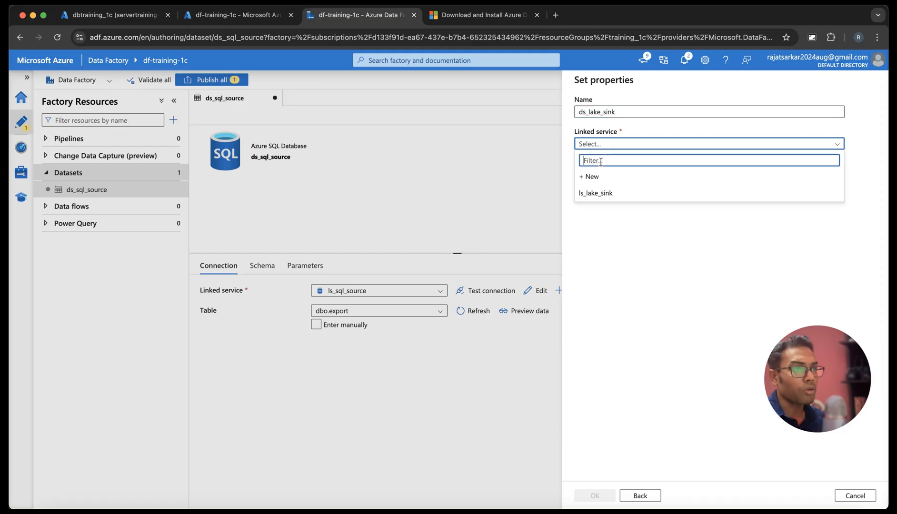
{"action": "left_click", "coordinate": [599, 199]}
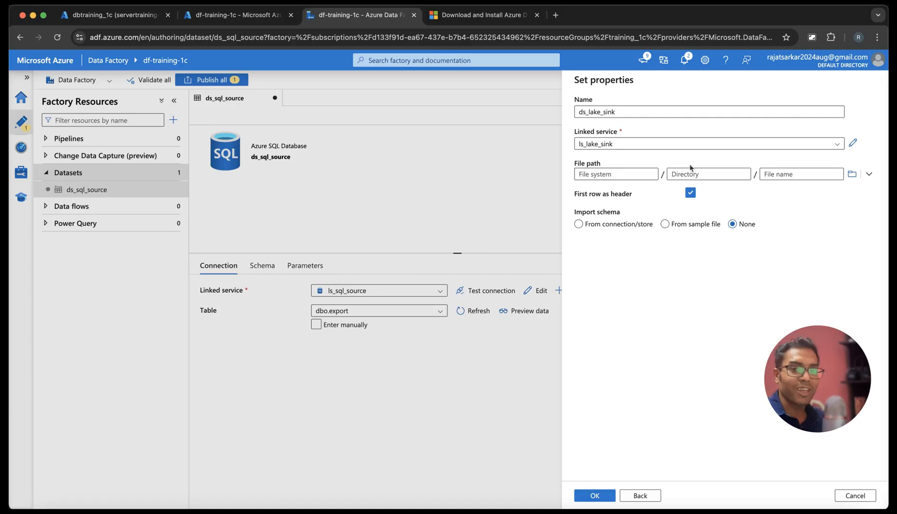
{"action": "left_click", "coordinate": [853, 174]}
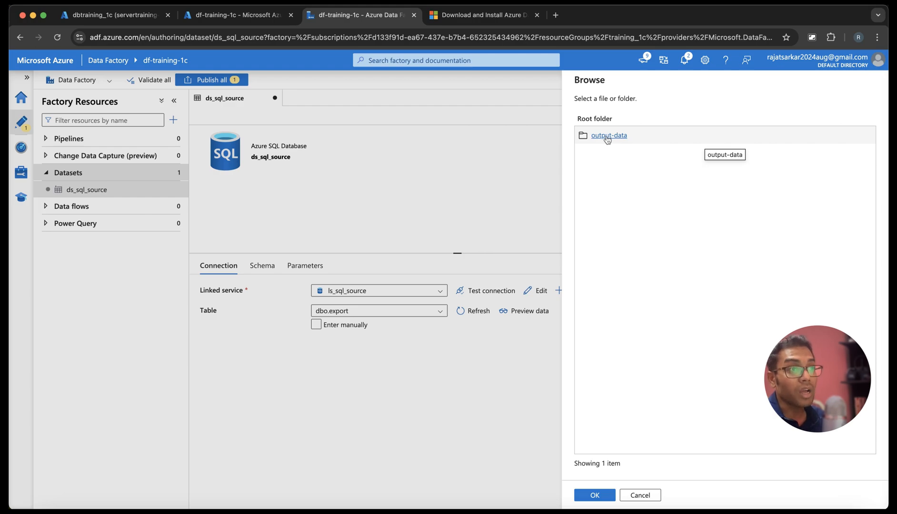
{"action": "left_click", "coordinate": [607, 137]}
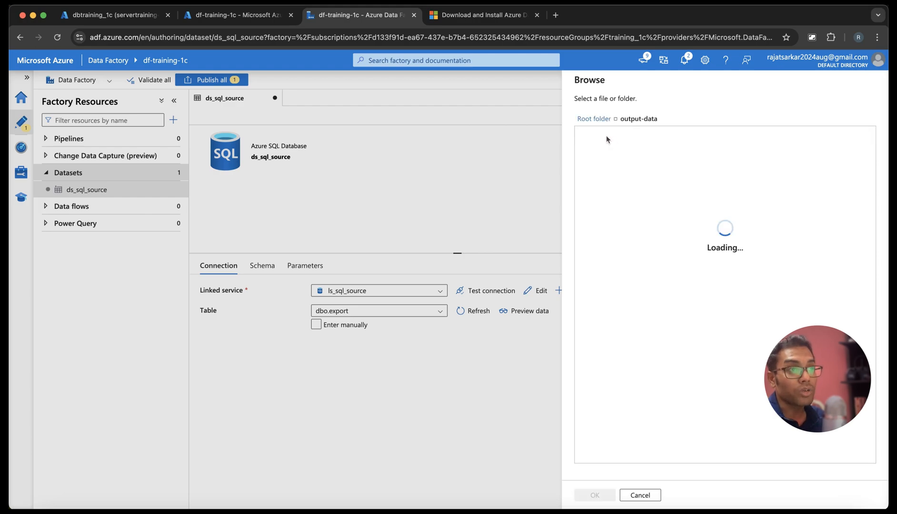
{"action": "left_click", "coordinate": [232, 17]}
{"action": "left_click", "coordinate": [138, 16]}
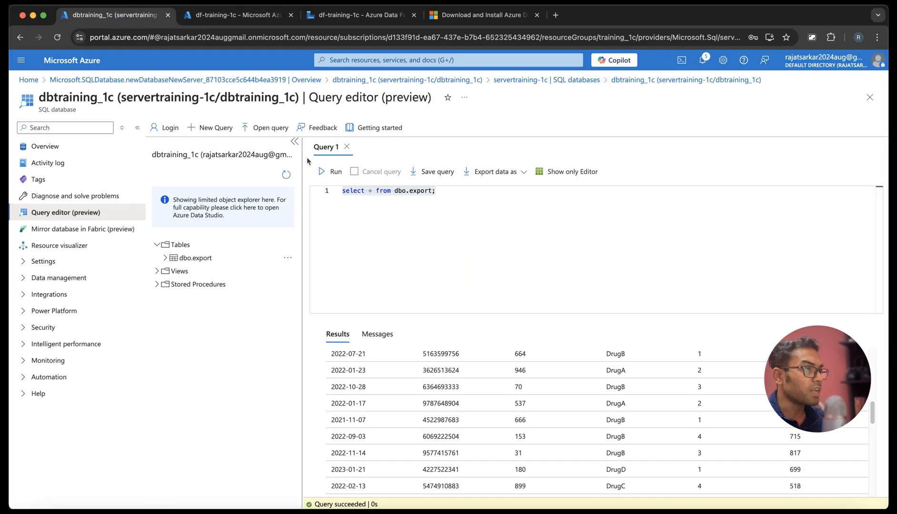
{"action": "left_click", "coordinate": [248, 16]}
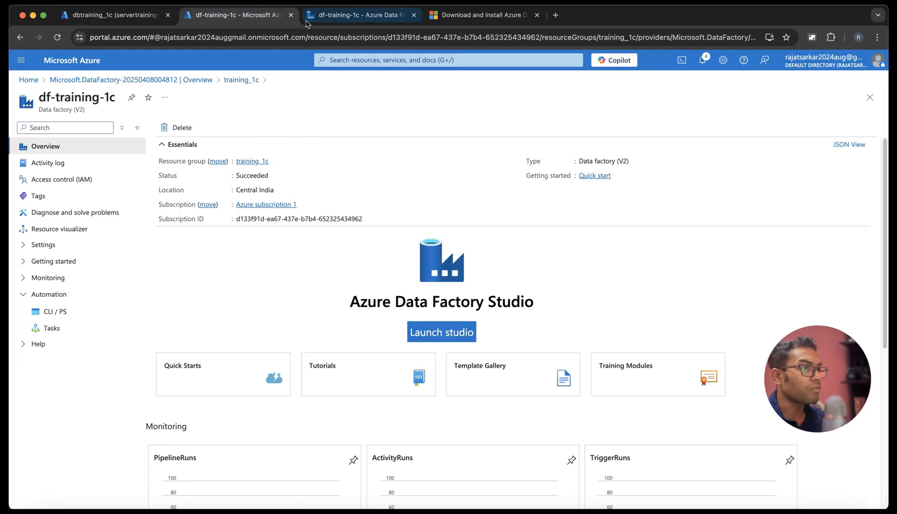
{"action": "left_click", "coordinate": [323, 17]}
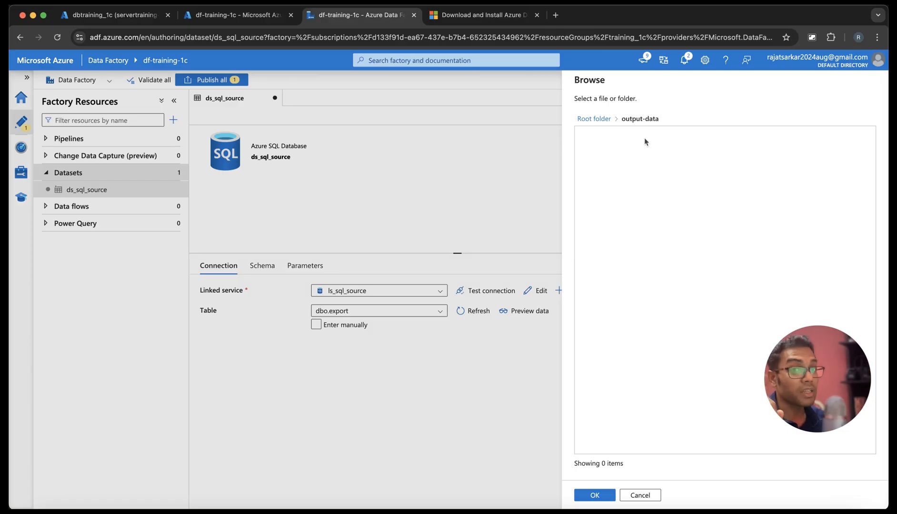
- Accept the output-data folder as the file path and create the ds_lake_sink dataset
{"action": "left_click", "coordinate": [595, 496]}
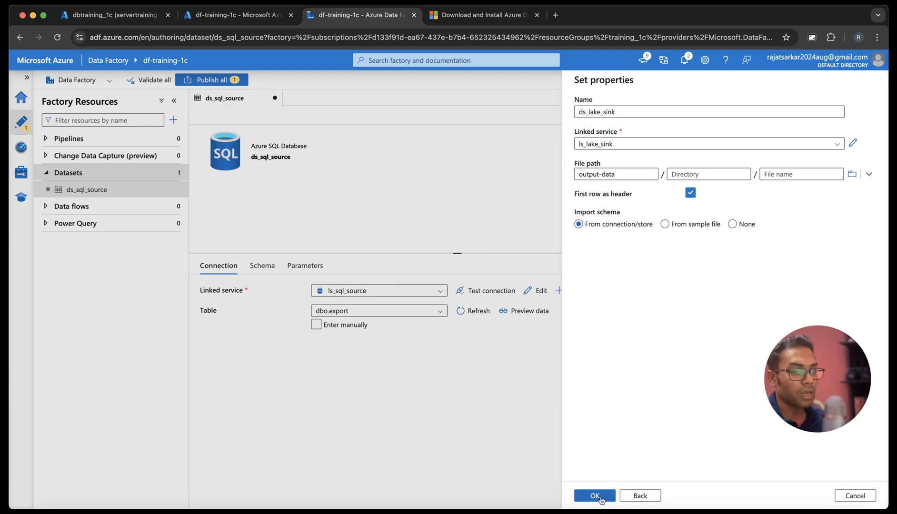
{"action": "left_click", "coordinate": [599, 497]}
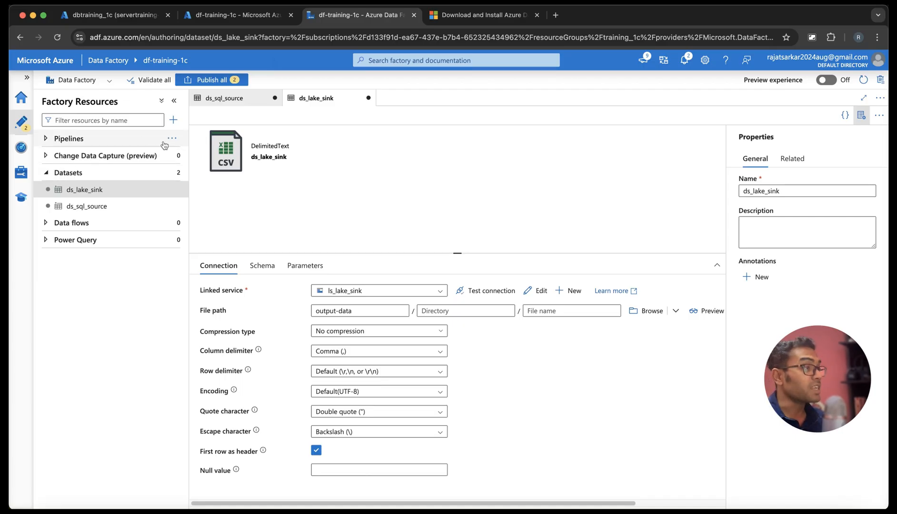
- Open the creation options for pipelines in the factory resources
{"action": "left_click", "coordinate": [170, 139]}
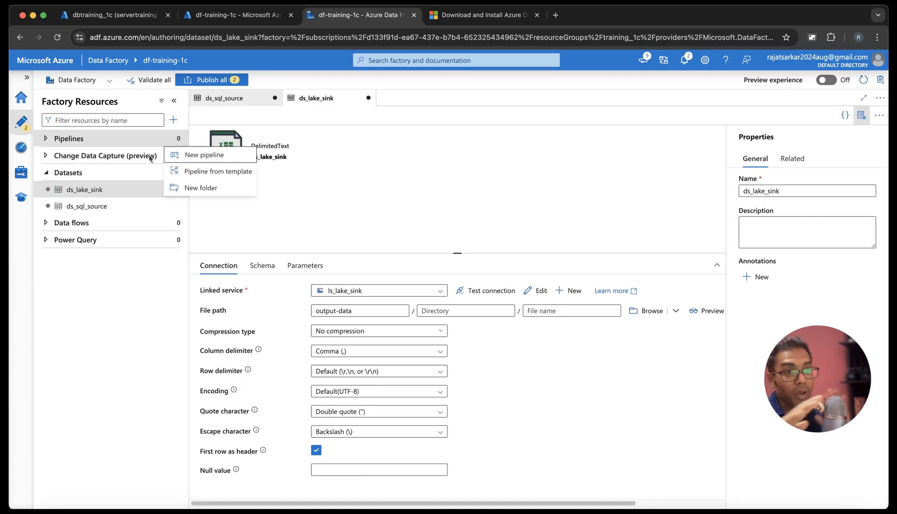
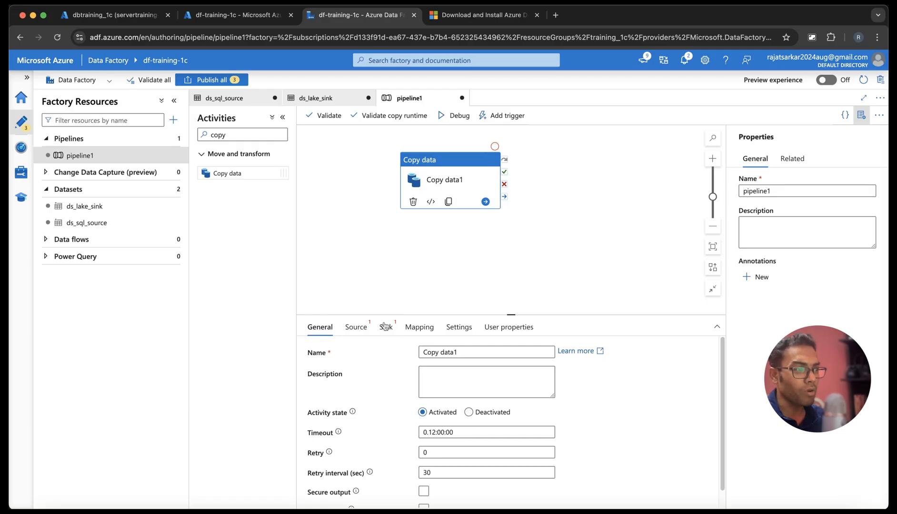
- Set the Copy data activity's source dataset to ds_lake_sink
{"action": "left_click", "coordinate": [361, 337]}
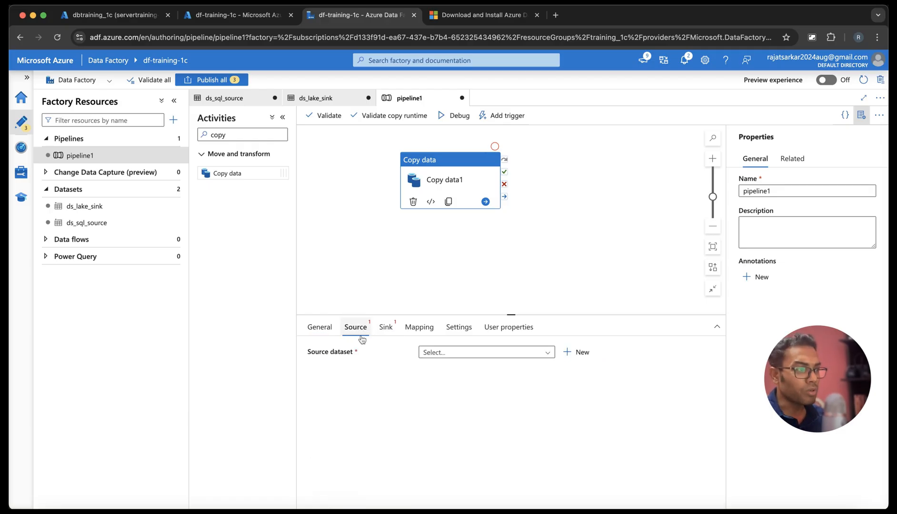
{"action": "left_click", "coordinate": [441, 352]}
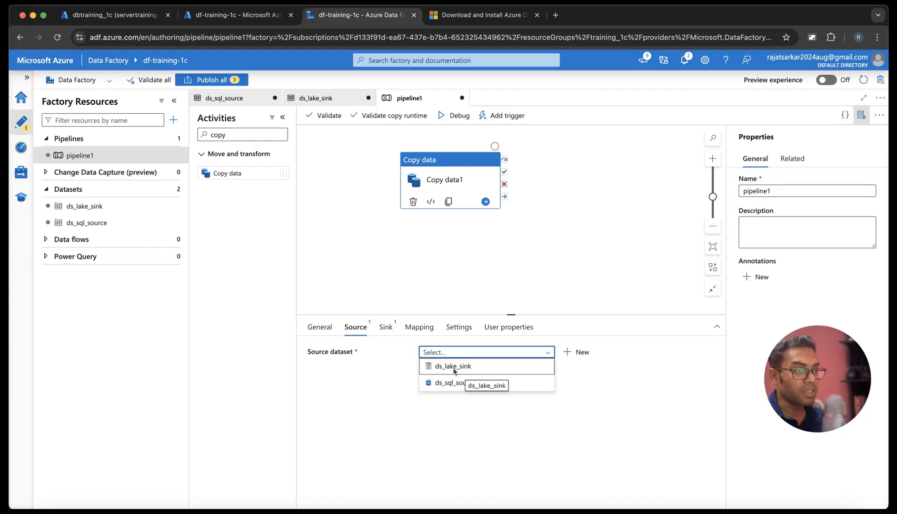
{"action": "left_click", "coordinate": [445, 371]}
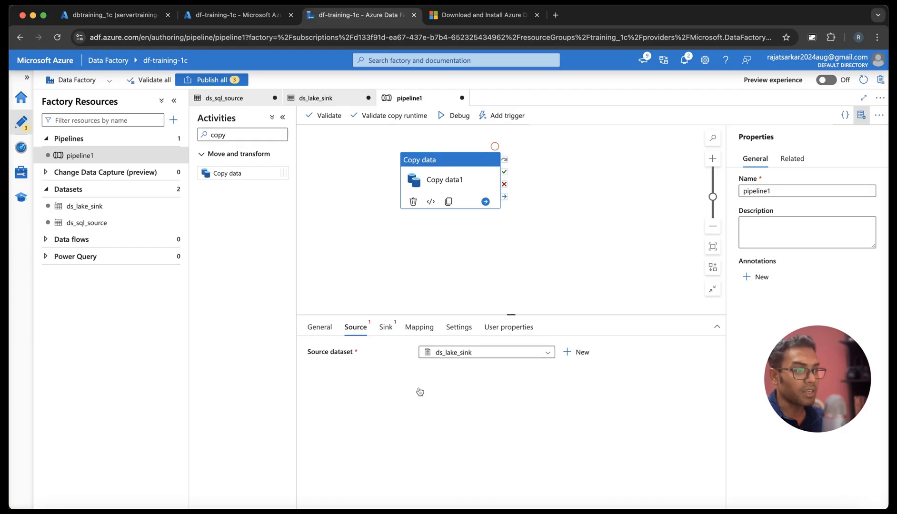
- Set the Copy data activity's sink dataset to ds_lake_sink
{"action": "left_click", "coordinate": [386, 327]}
{"action": "left_click", "coordinate": [437, 352]}
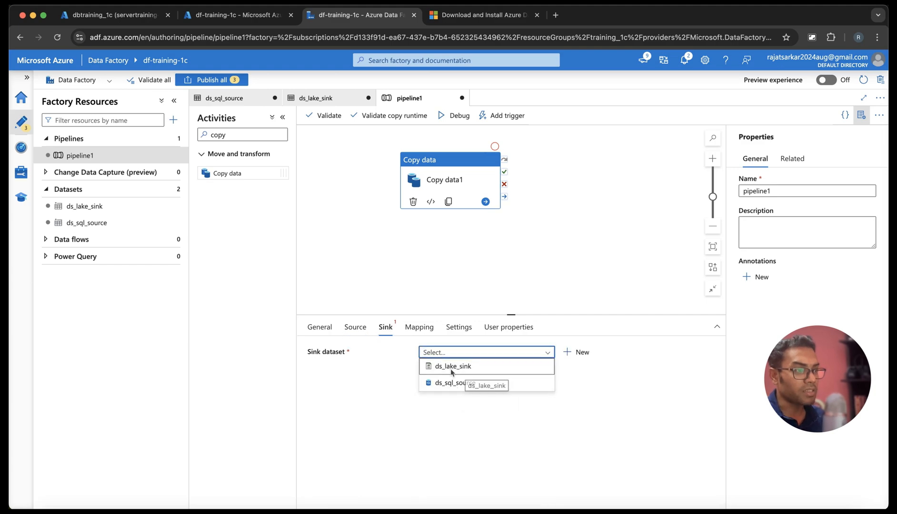
{"action": "left_click", "coordinate": [450, 366]}
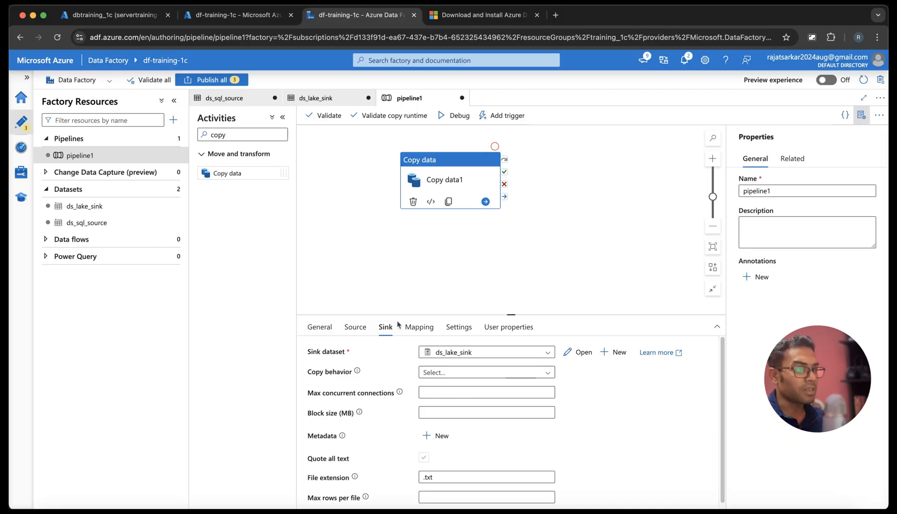
- Preview the data of the Copy data activity's selected source dataset and close the preview
{"action": "left_click", "coordinate": [356, 328]}
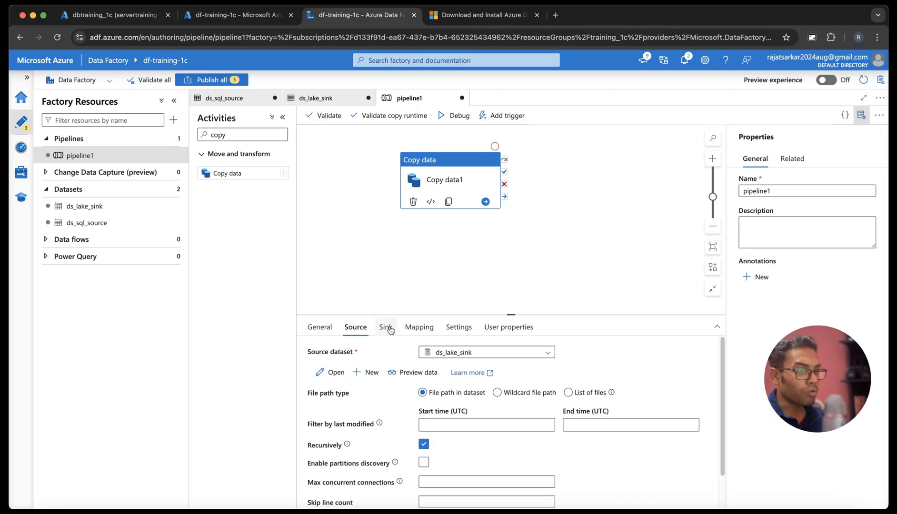
{"action": "left_click", "coordinate": [410, 377]}
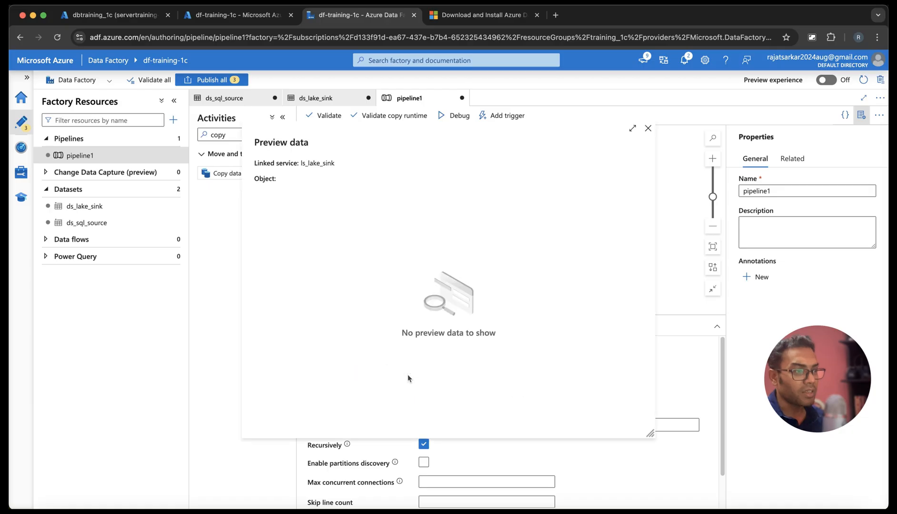
{"action": "left_click", "coordinate": [648, 129]}
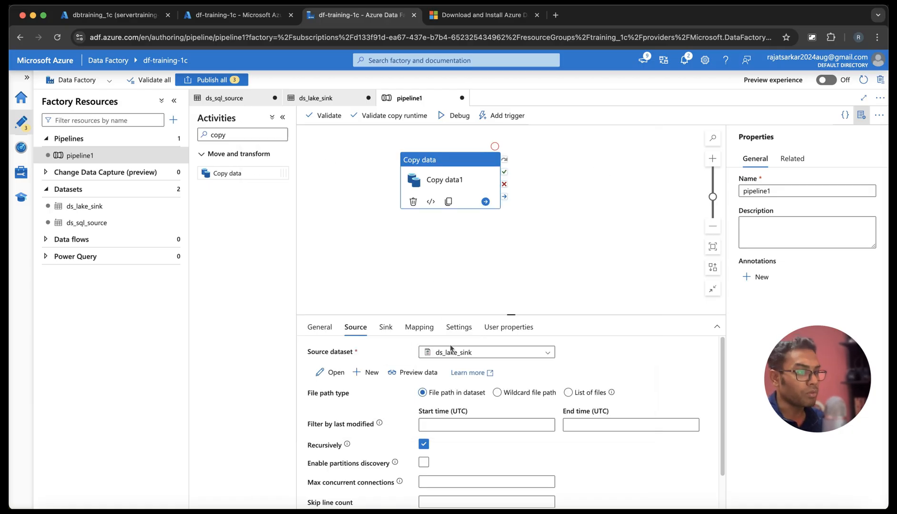
- Change the Copy data activity's source dataset to ds_sql_source and preview its data
{"action": "left_click", "coordinate": [447, 353]}
{"action": "left_click", "coordinate": [442, 382]}
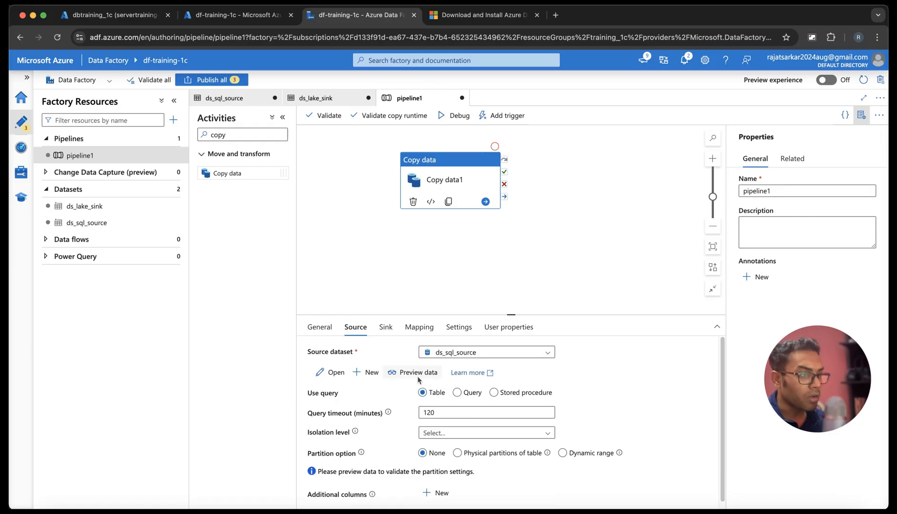
{"action": "left_click", "coordinate": [418, 376]}
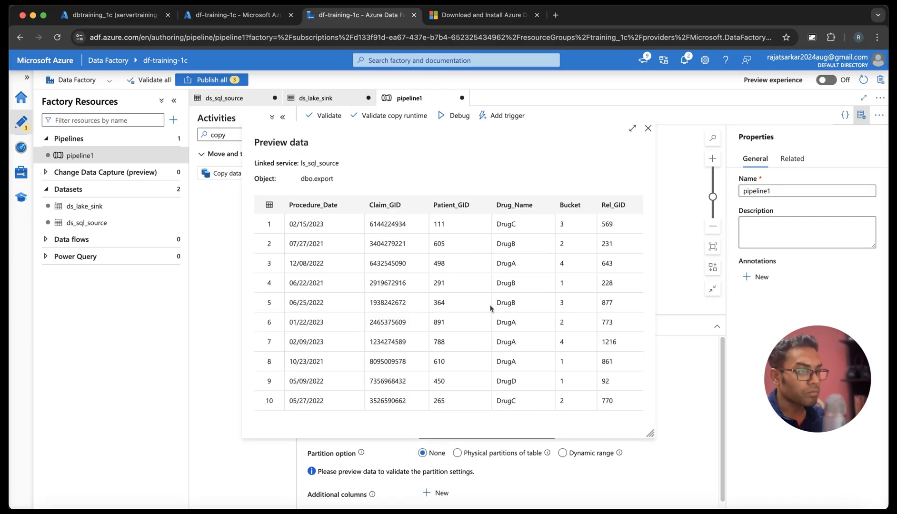
{"action": "left_click", "coordinate": [648, 128]}
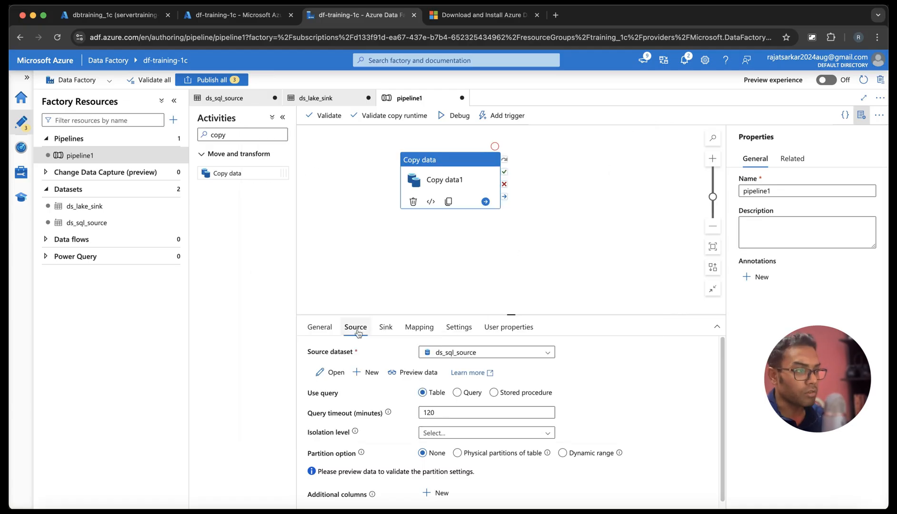
- Review the Copy data activity's source and sink settings, reselecting ds_sql_source as source and ds_lake_sink as sink
{"action": "left_click", "coordinate": [489, 355]}
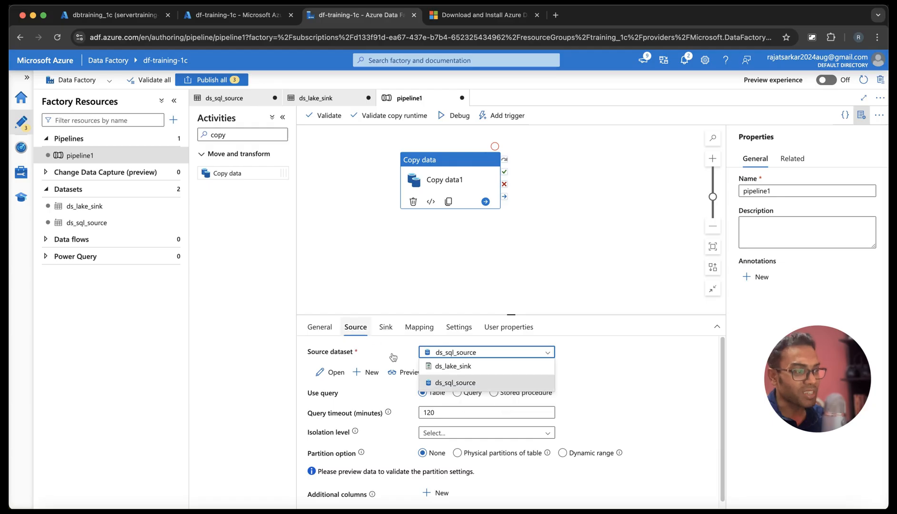
{"action": "left_click", "coordinate": [456, 384]}
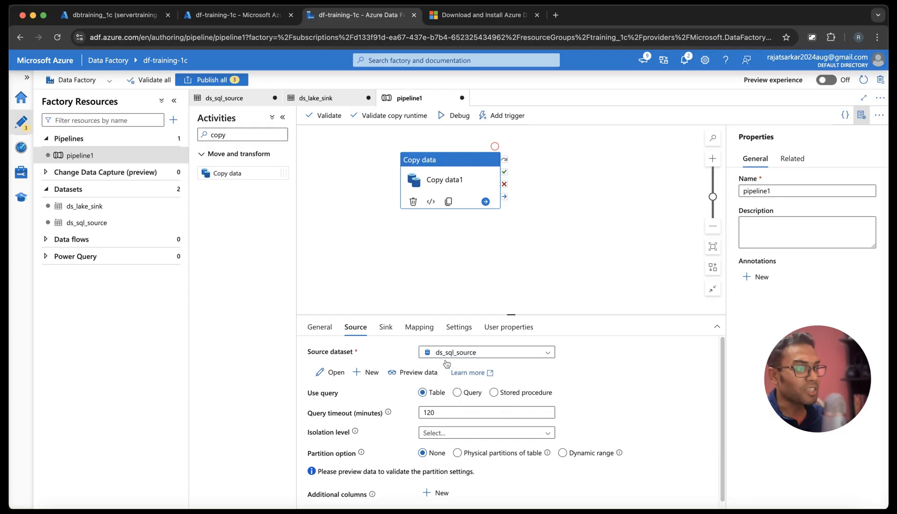
{"action": "left_click", "coordinate": [393, 332]}
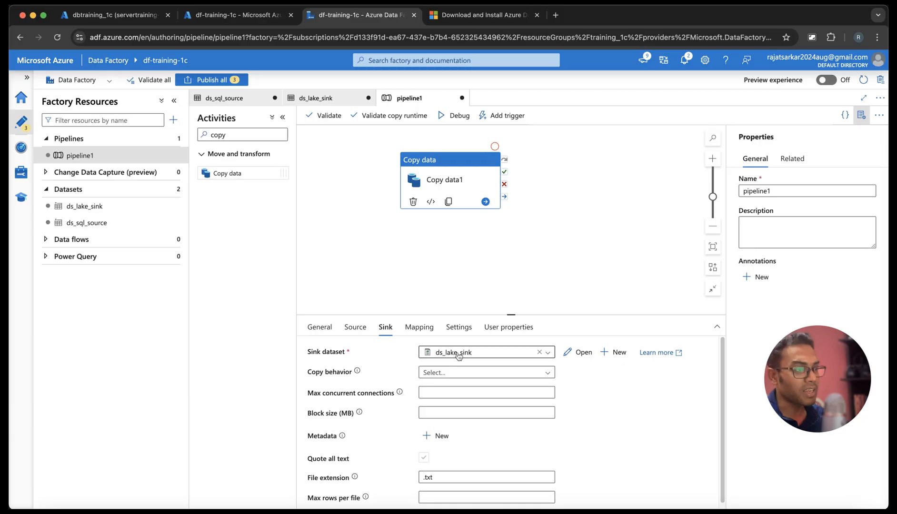
{"action": "left_click", "coordinate": [458, 356]}
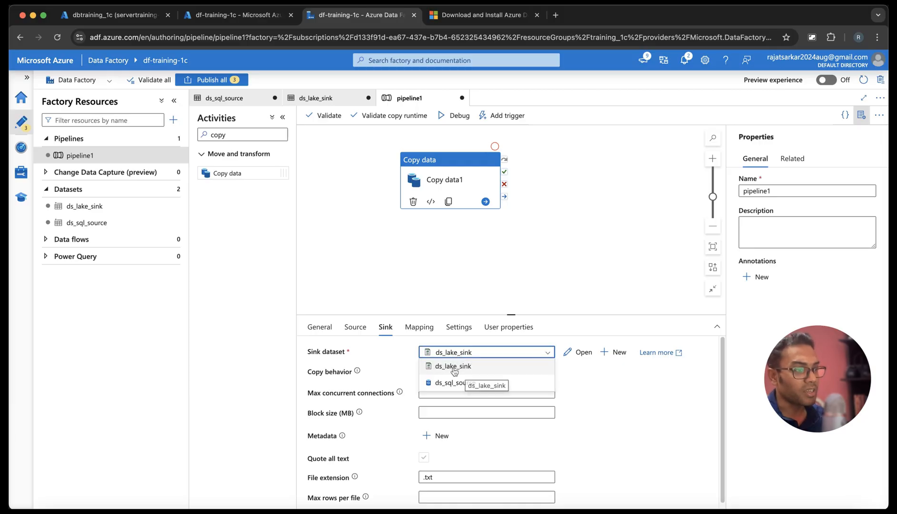
{"action": "left_click", "coordinate": [454, 367]}
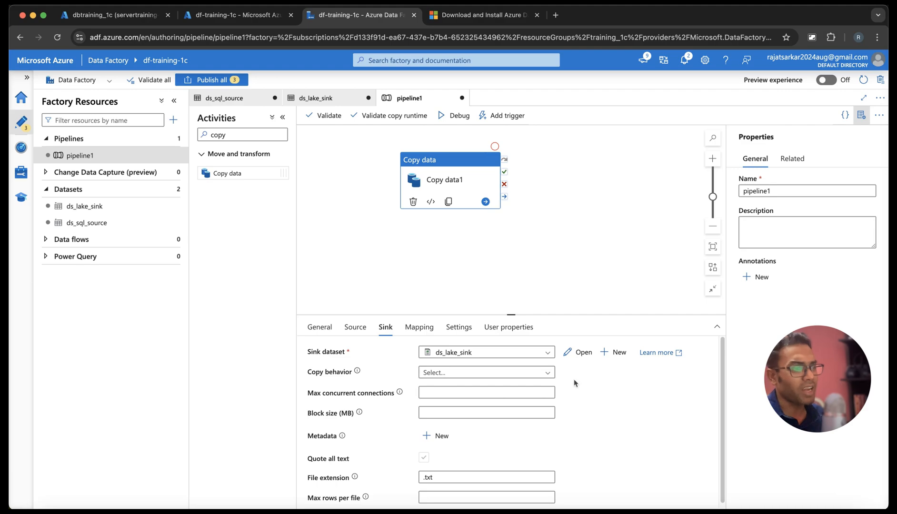
{"action": "left_click", "coordinate": [354, 328]}
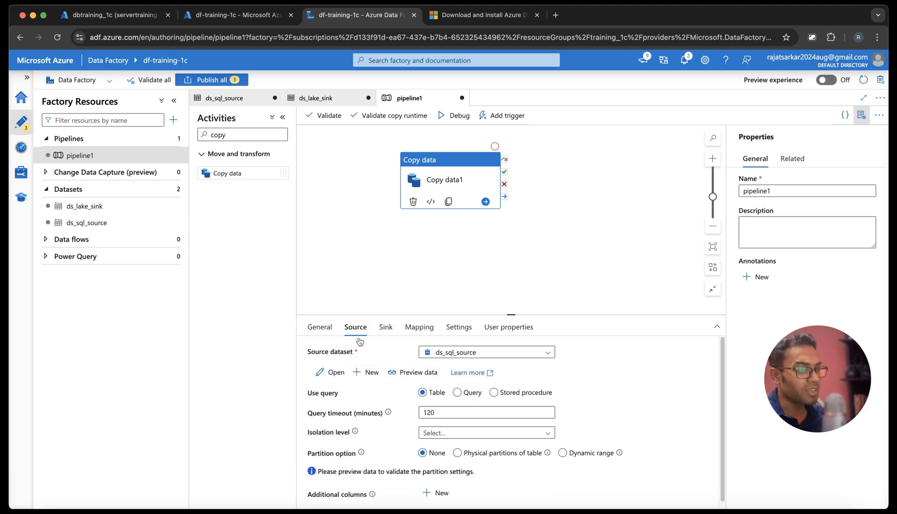
{"action": "left_click", "coordinate": [385, 327]}
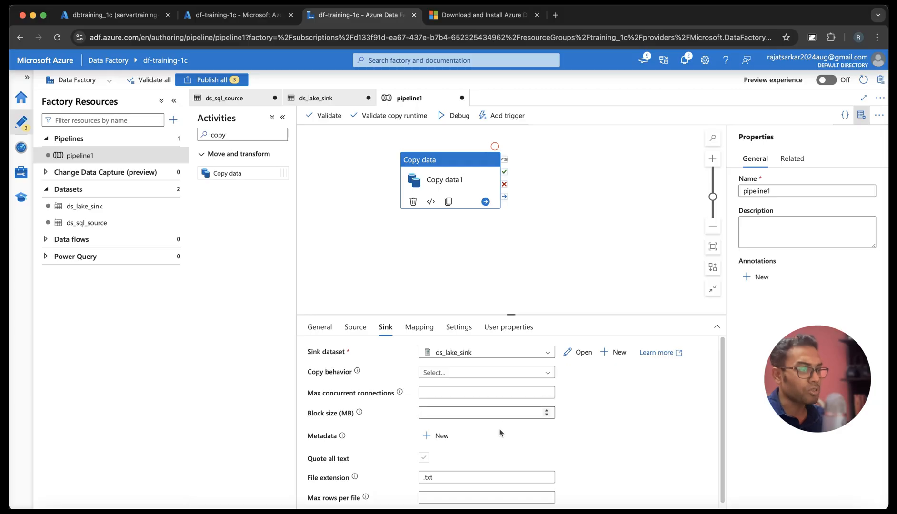
- Run pipeline1 in debug mode and refresh the run status of the Copy data1 activity
{"action": "scroll", "coordinate": [500, 415], "scroll_direction": "down", "scroll_amount": 1}
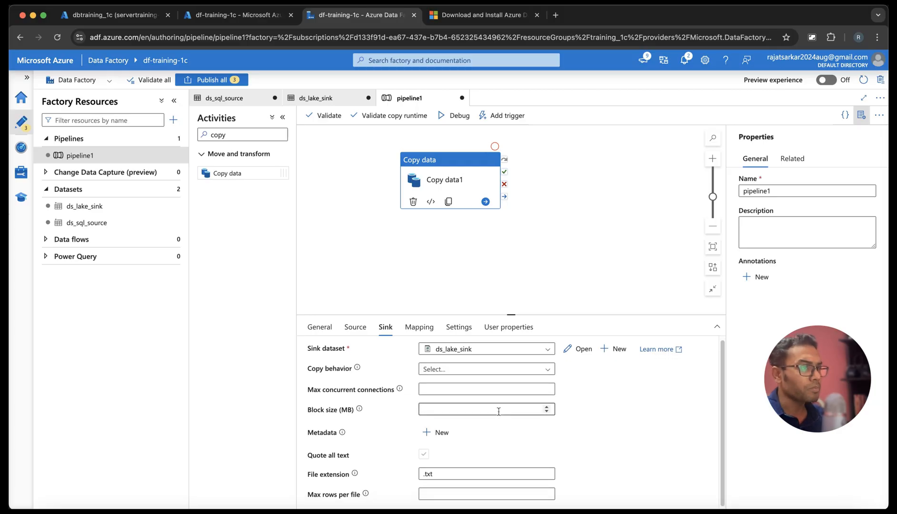
{"action": "left_click", "coordinate": [437, 241]}
{"action": "left_click", "coordinate": [446, 192]}
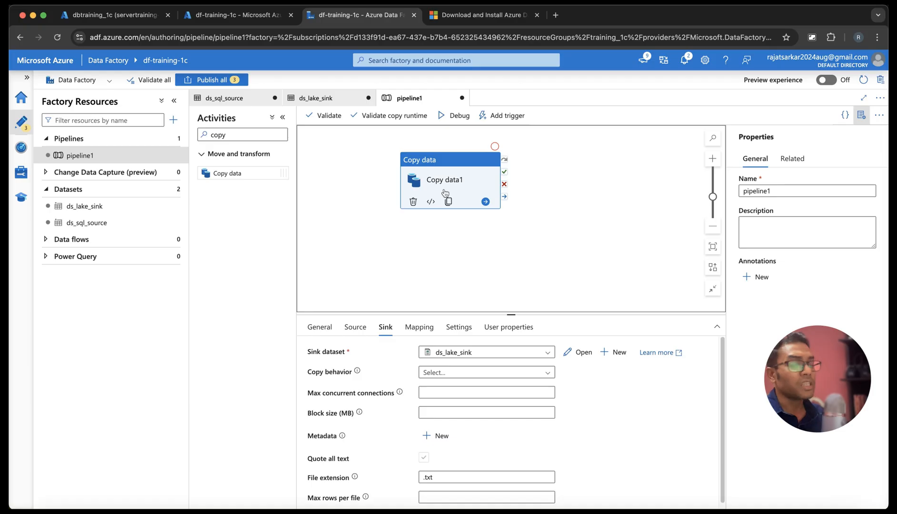
{"action": "left_click", "coordinate": [458, 117]}
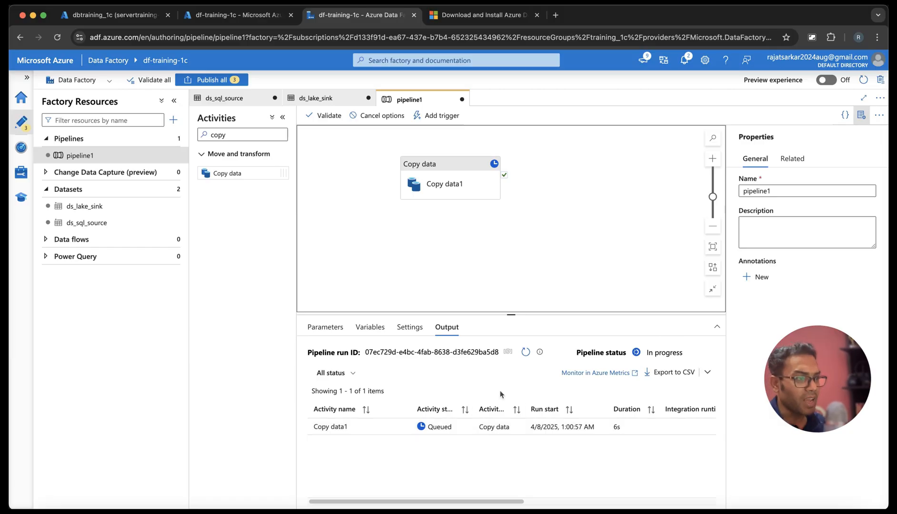
{"action": "left_click", "coordinate": [525, 352]}
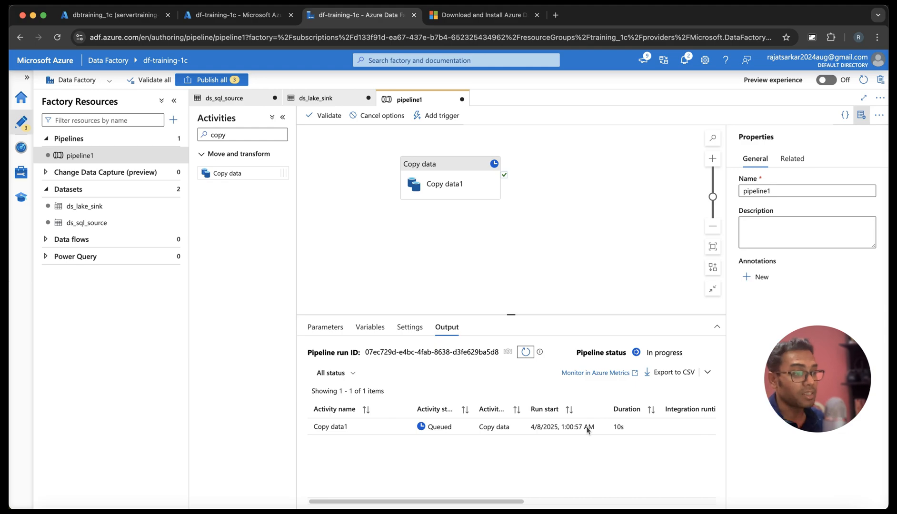
{"action": "left_click", "coordinate": [525, 352]}
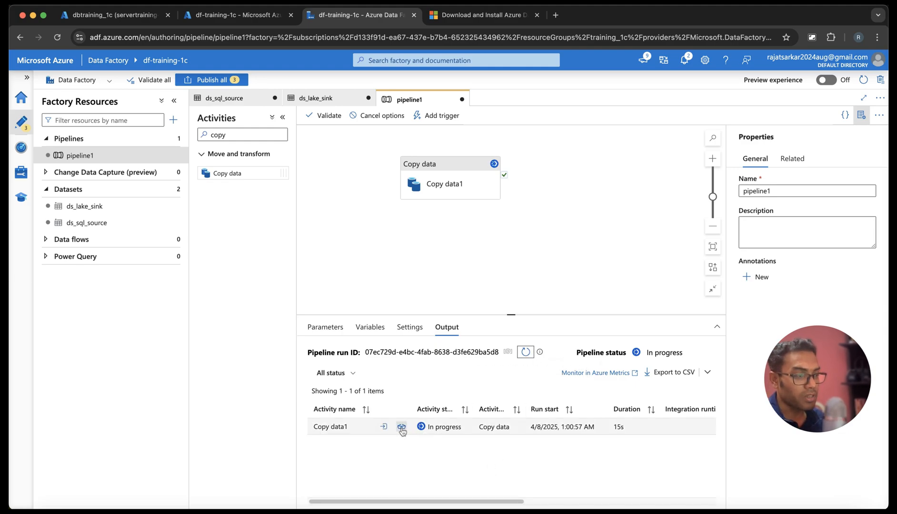
- Review the copy details of the Copy data1 debug run and close them
{"action": "left_click", "coordinate": [401, 428]}
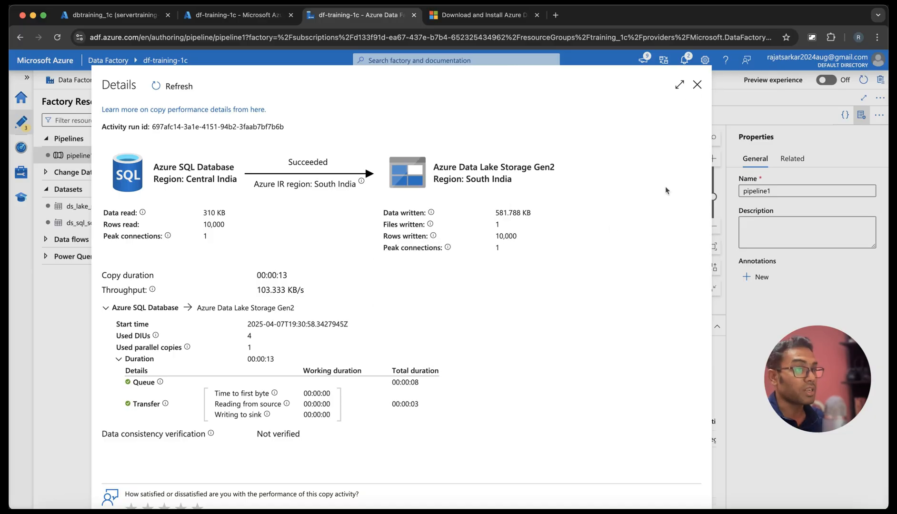
{"action": "left_click", "coordinate": [697, 86]}
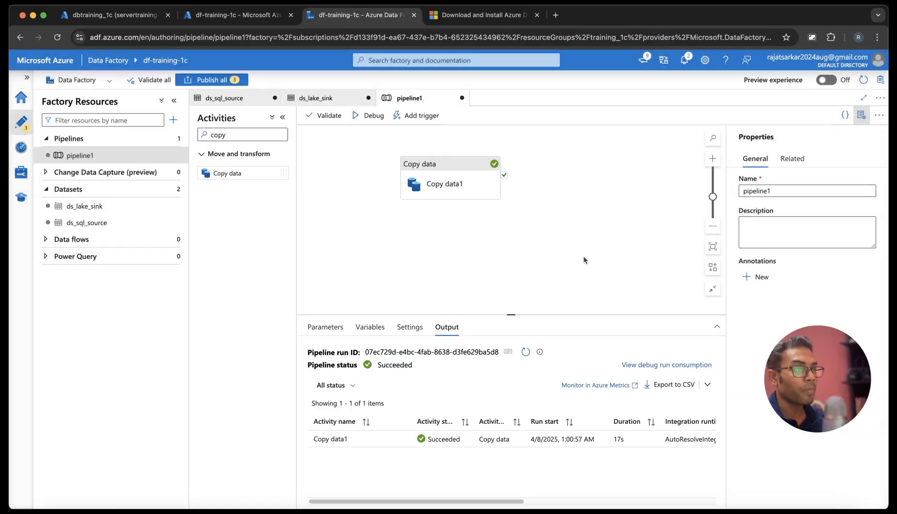
{"action": "mouse_move", "coordinate": [514, 445]}
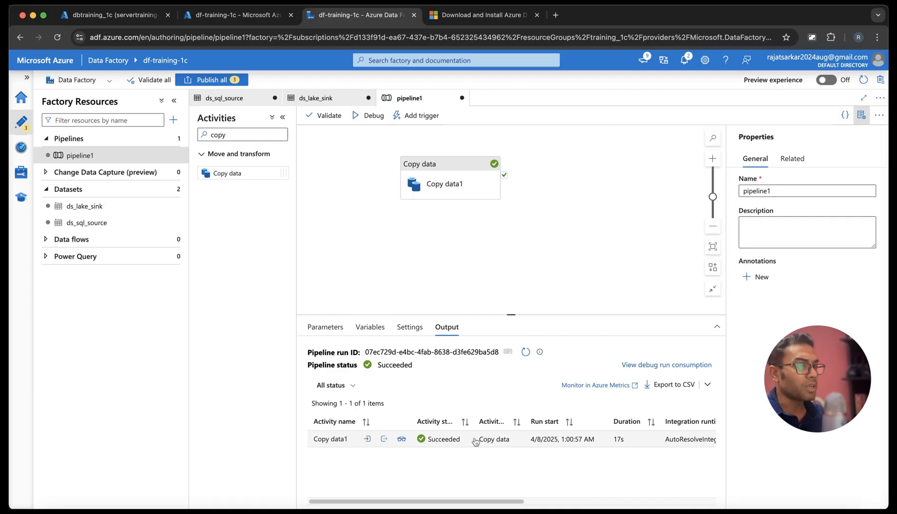
- Switch to the Azure portal and open the output-data container of the training1clake storage account
{"action": "left_click", "coordinate": [234, 14]}
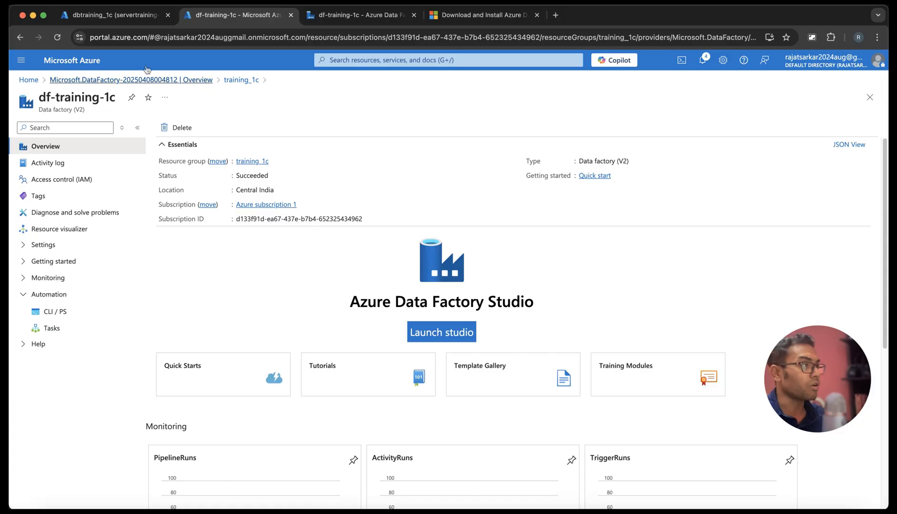
{"action": "left_click", "coordinate": [72, 60]}
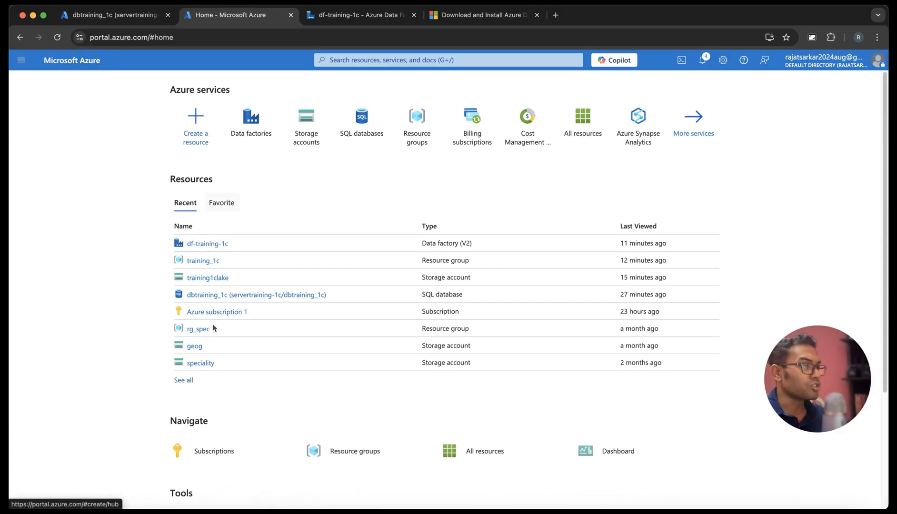
{"action": "left_click", "coordinate": [218, 283]}
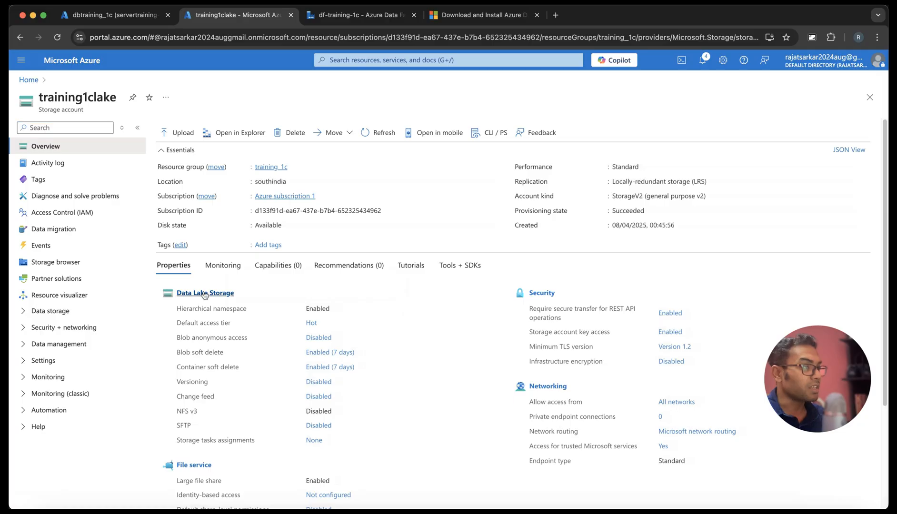
{"action": "left_click", "coordinate": [205, 296]}
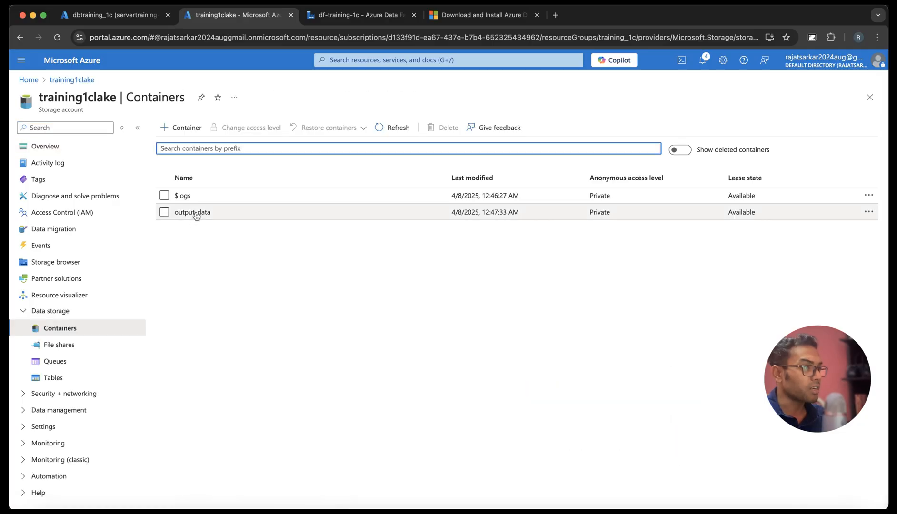
{"action": "left_click", "coordinate": [194, 213]}
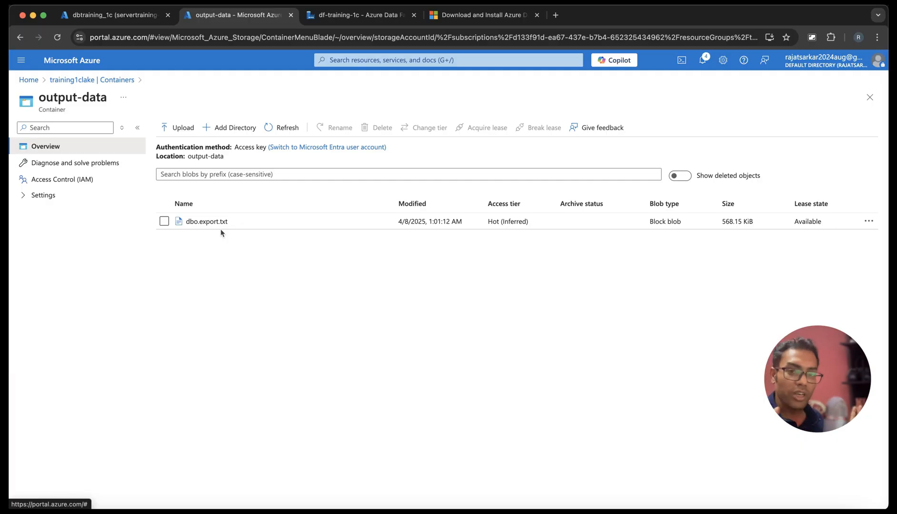
- Delete the file dbo.export.txt from the output-data container
{"action": "left_click", "coordinate": [164, 221]}
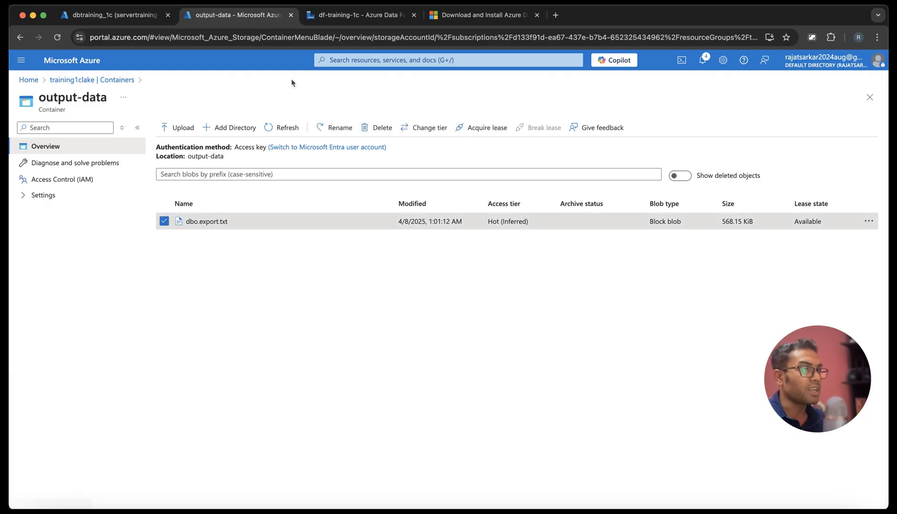
{"action": "left_click", "coordinate": [377, 127]}
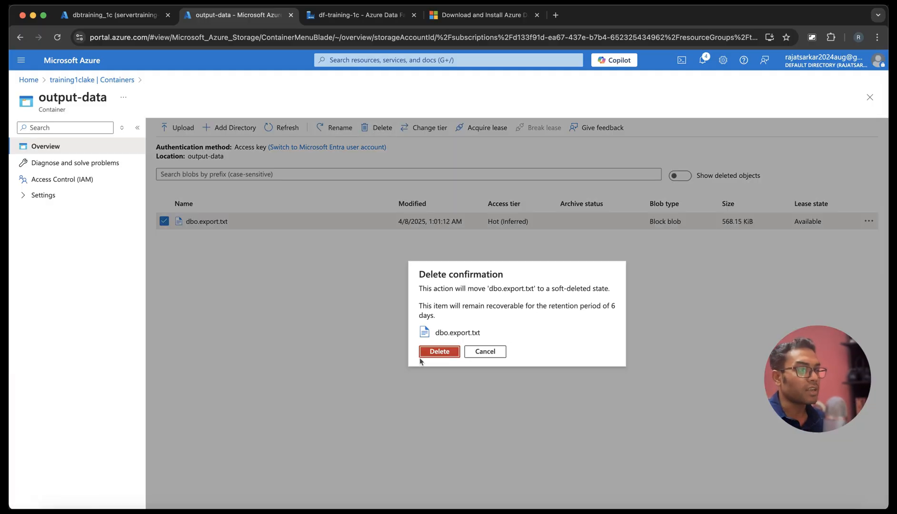
{"action": "left_click", "coordinate": [439, 352]}
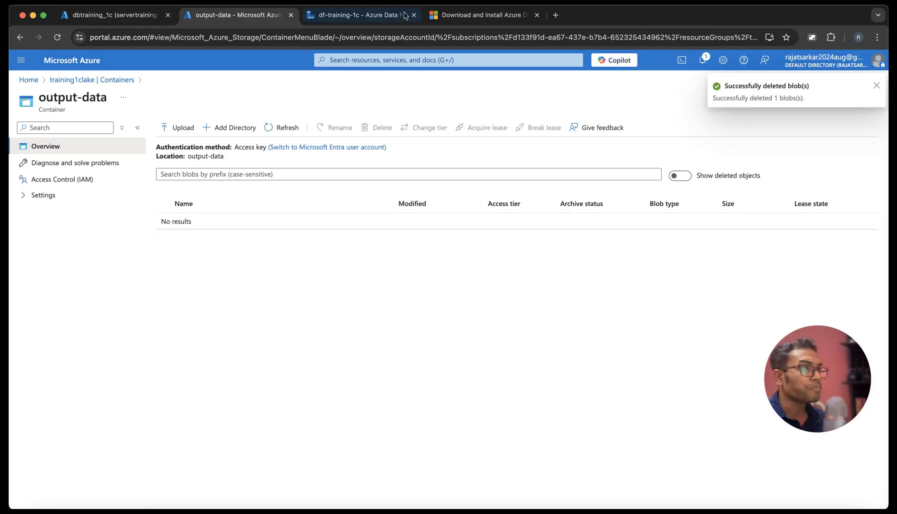
- Switch back to Azure Data Factory Studio and select the Copy data1 activity in pipeline1
{"action": "left_click", "coordinate": [359, 15]}
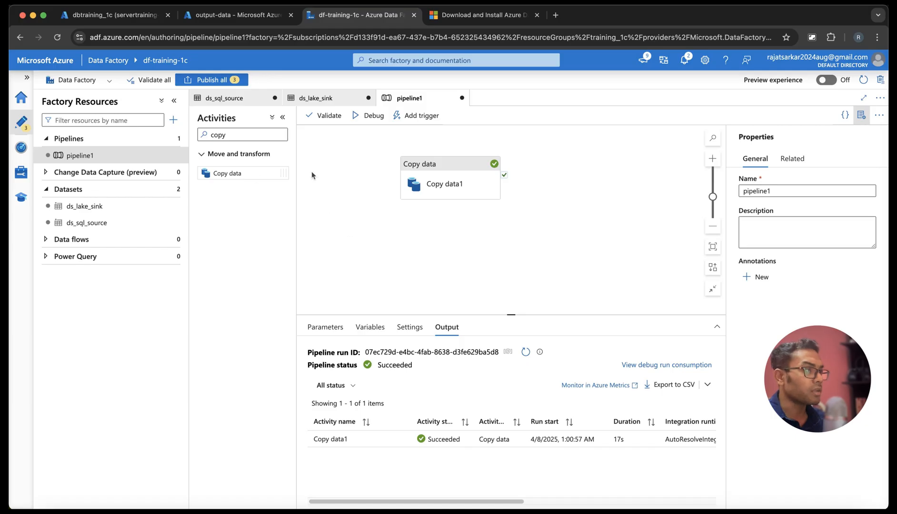
{"action": "left_click", "coordinate": [435, 180]}
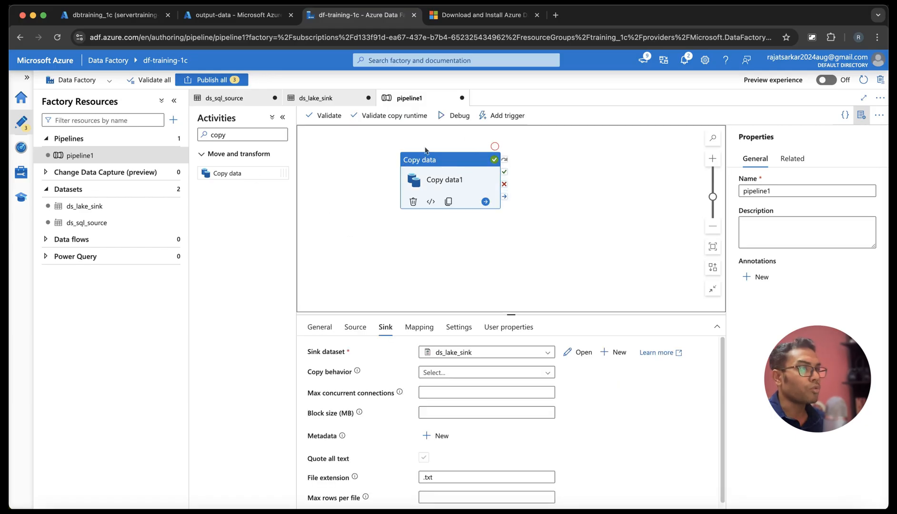
{"action": "left_click", "coordinate": [497, 116]}
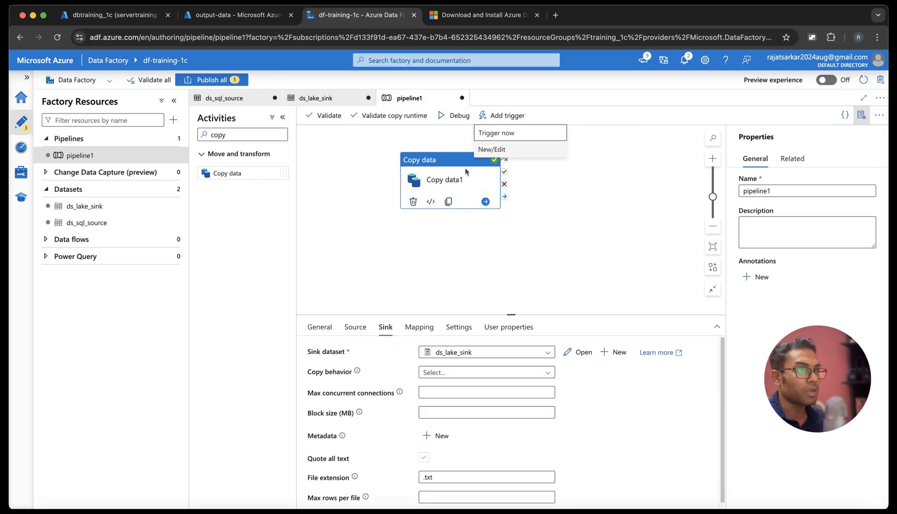
{"action": "left_click", "coordinate": [496, 135]}
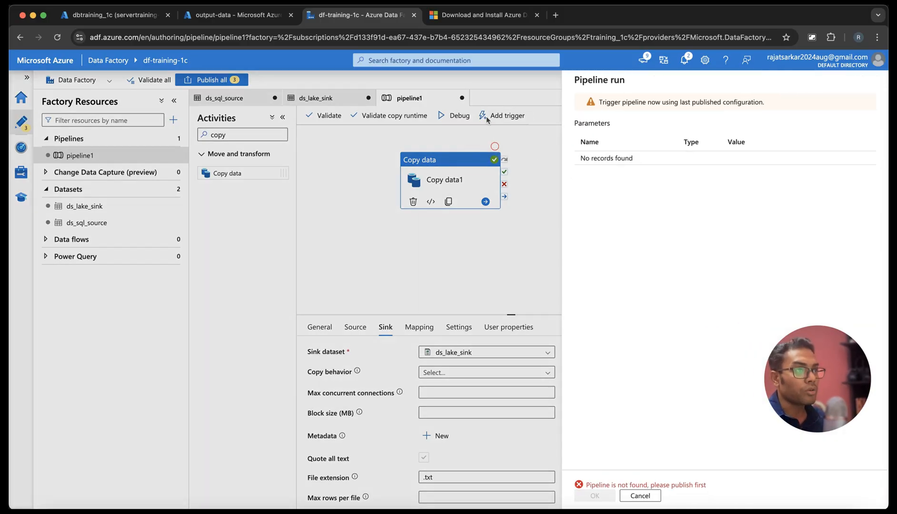
{"action": "left_click", "coordinate": [640, 496]}
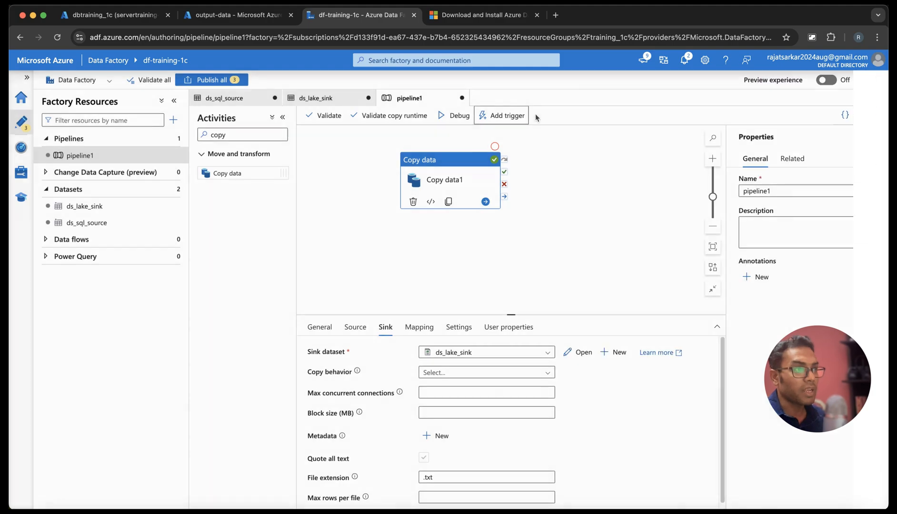
- Begin a new trigger for pipeline1
{"action": "left_click", "coordinate": [503, 115]}
{"action": "left_click", "coordinate": [495, 150]}
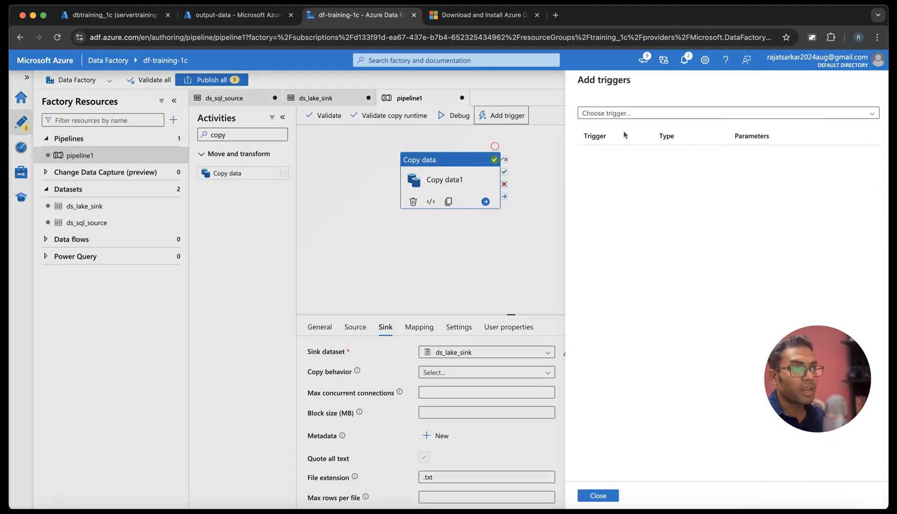
{"action": "left_click", "coordinate": [604, 115]}
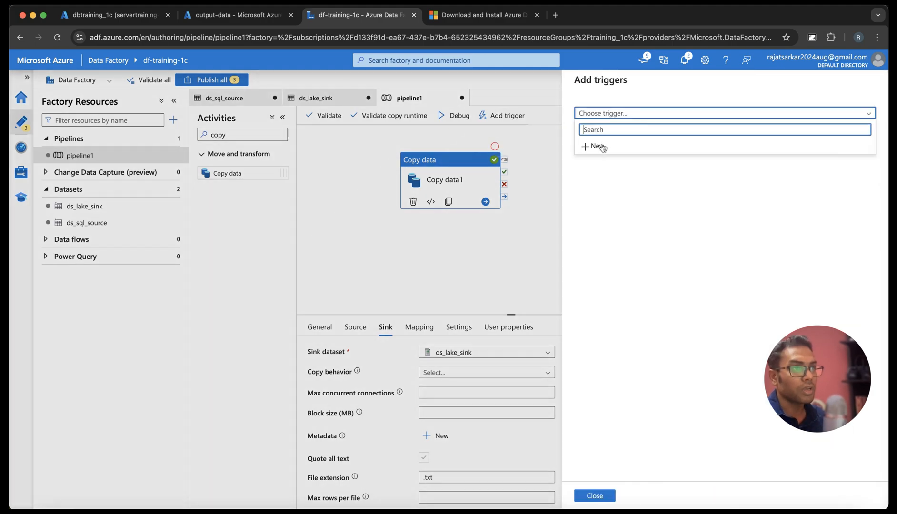
{"action": "left_click", "coordinate": [605, 148]}
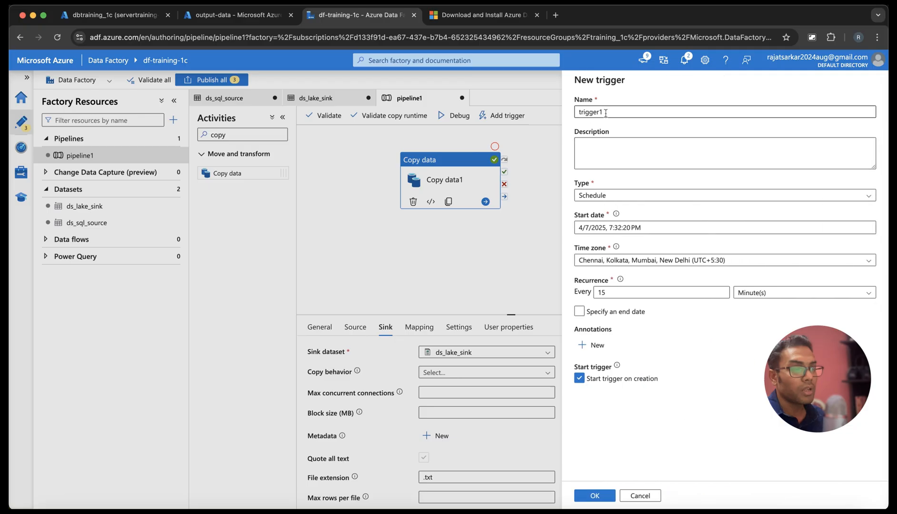
- Set the trigger's start date to 4/8/2025, 1:03:20 AM
{"action": "left_click", "coordinate": [598, 229]}
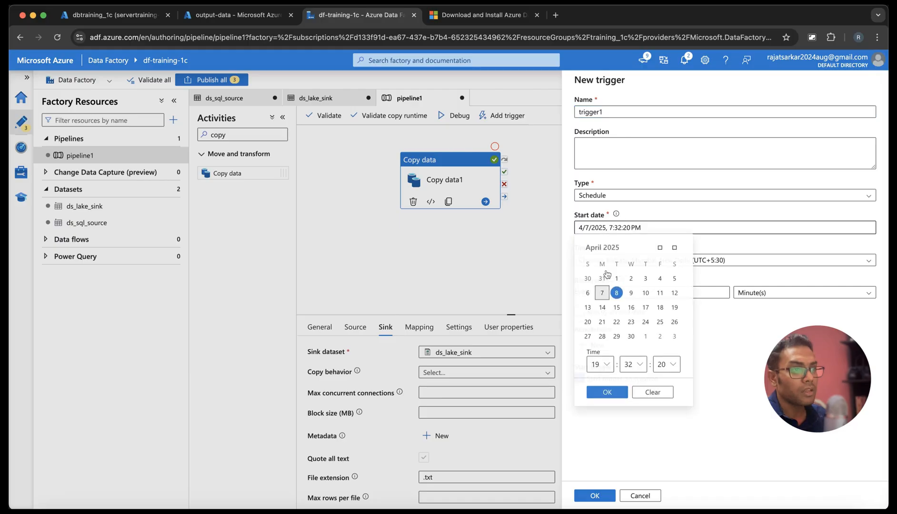
{"action": "left_click", "coordinate": [617, 293]}
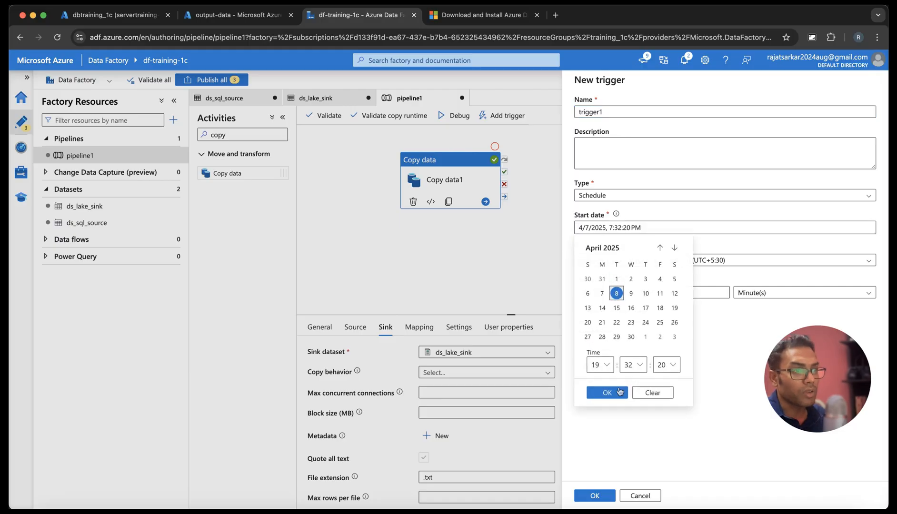
{"action": "left_click", "coordinate": [605, 366]}
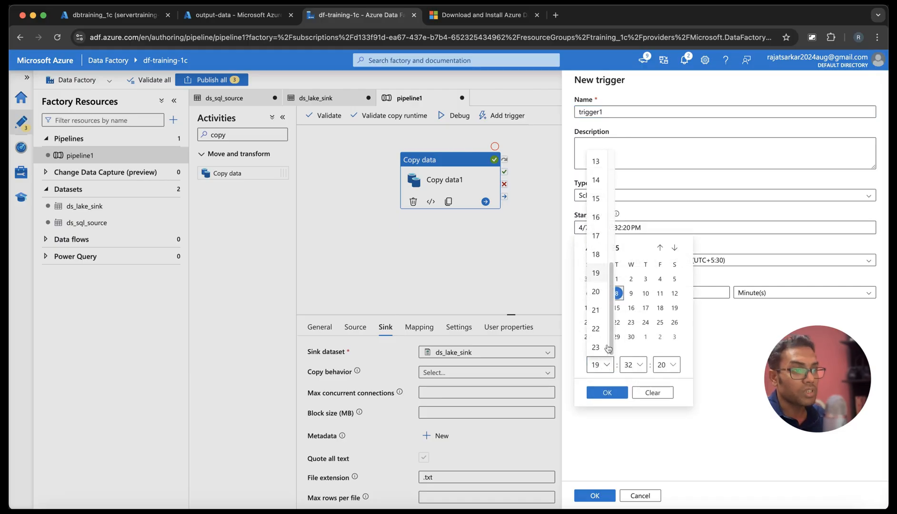
{"action": "scroll", "coordinate": [600, 177], "scroll_direction": "up", "scroll_amount": 5}
{"action": "left_click", "coordinate": [595, 179]}
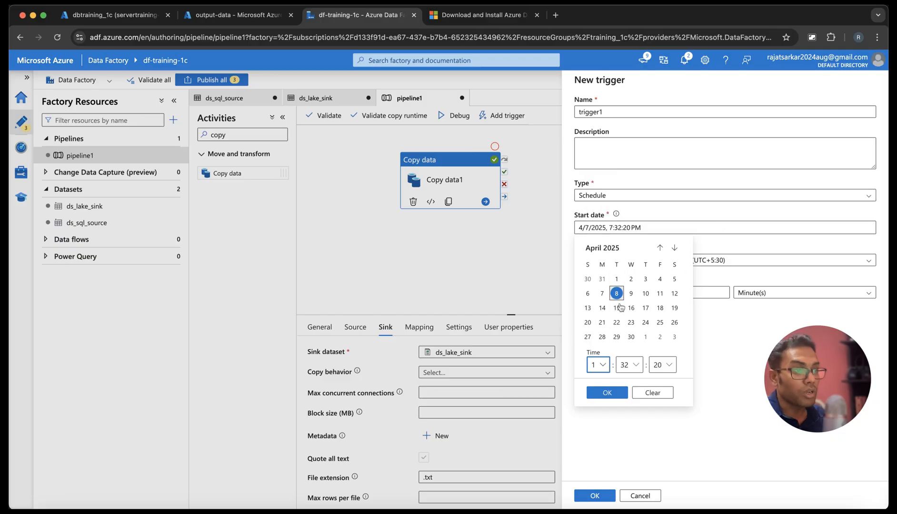
{"action": "left_click", "coordinate": [635, 365]}
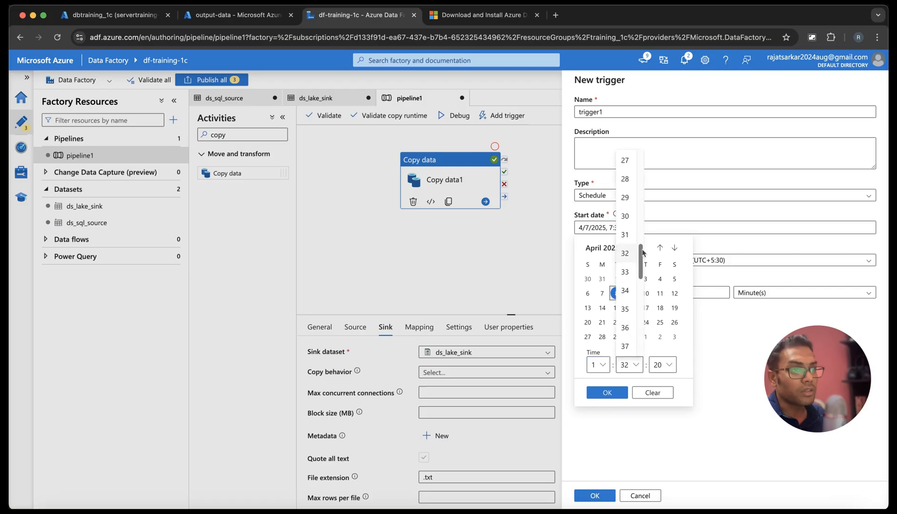
{"action": "scroll", "coordinate": [644, 209], "scroll_direction": "up", "scroll_amount": 3}
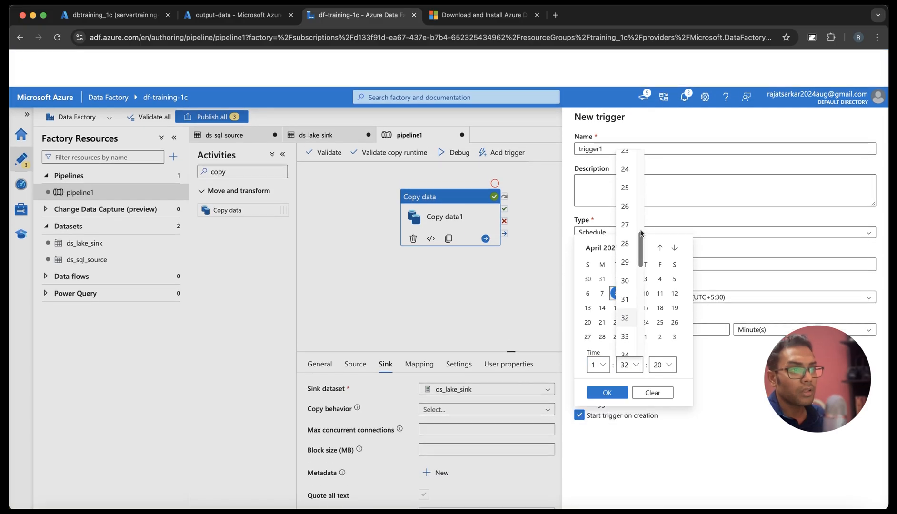
{"action": "left_click_drag", "start_coordinate": [640, 233], "coordinate": [642, 197]}
{"action": "scroll", "coordinate": [642, 196], "scroll_direction": "up", "scroll_amount": 2}
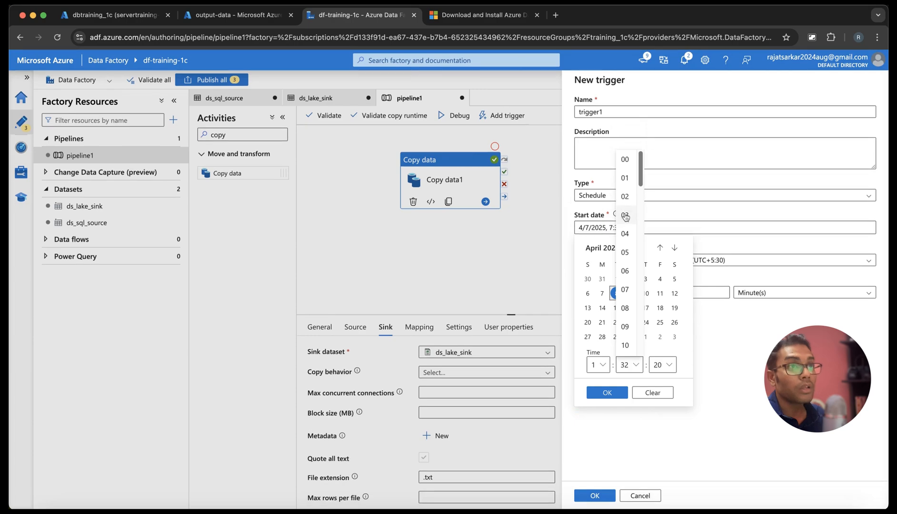
{"action": "left_click", "coordinate": [626, 217]}
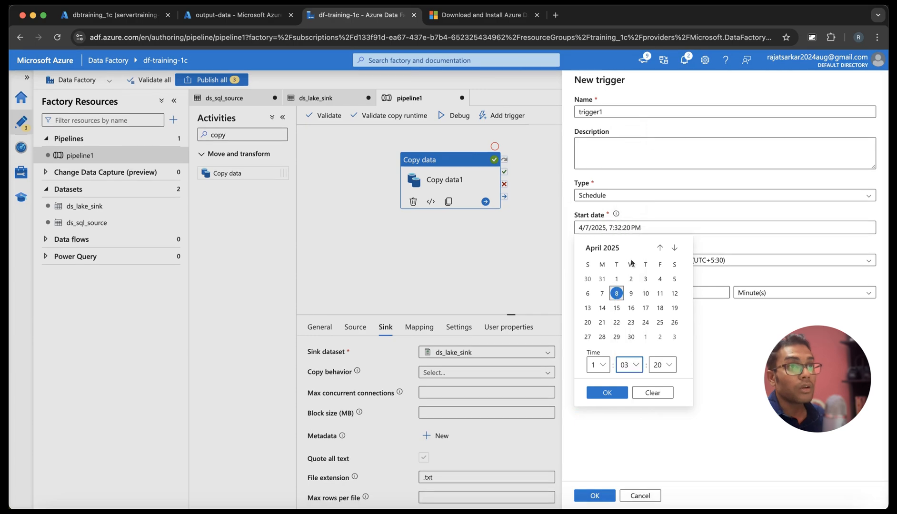
{"action": "left_click", "coordinate": [608, 393]}
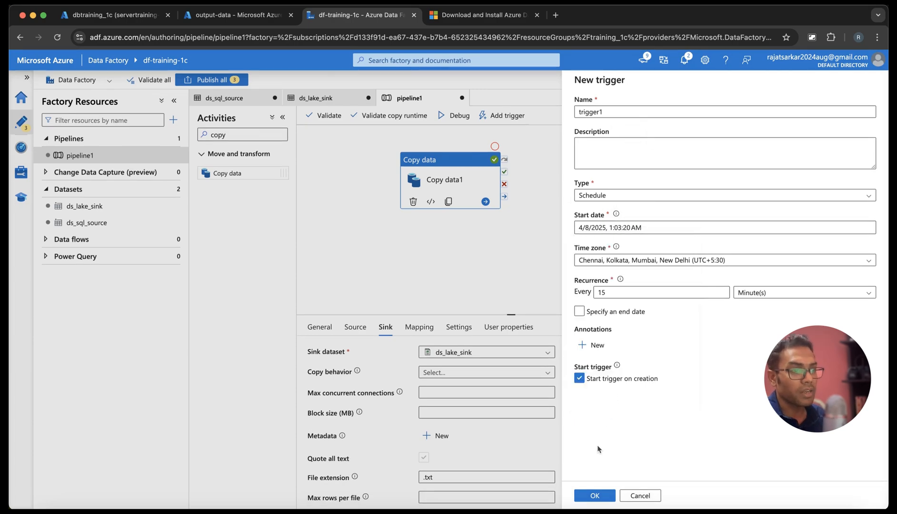
- Save the schedule trigger on pipeline1 and publish all pending data factory changes
{"action": "left_click", "coordinate": [594, 497]}
{"action": "left_click", "coordinate": [595, 495]}
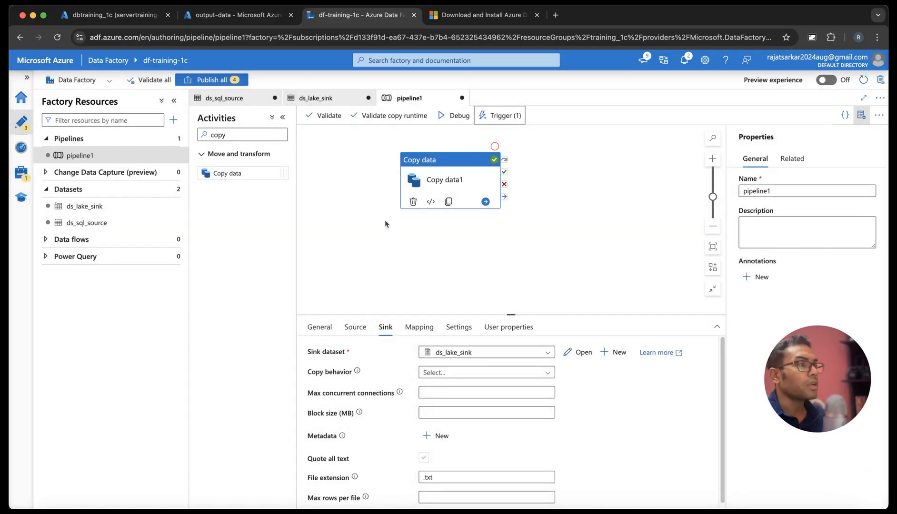
{"action": "left_click", "coordinate": [215, 80]}
{"action": "left_click", "coordinate": [601, 496]}
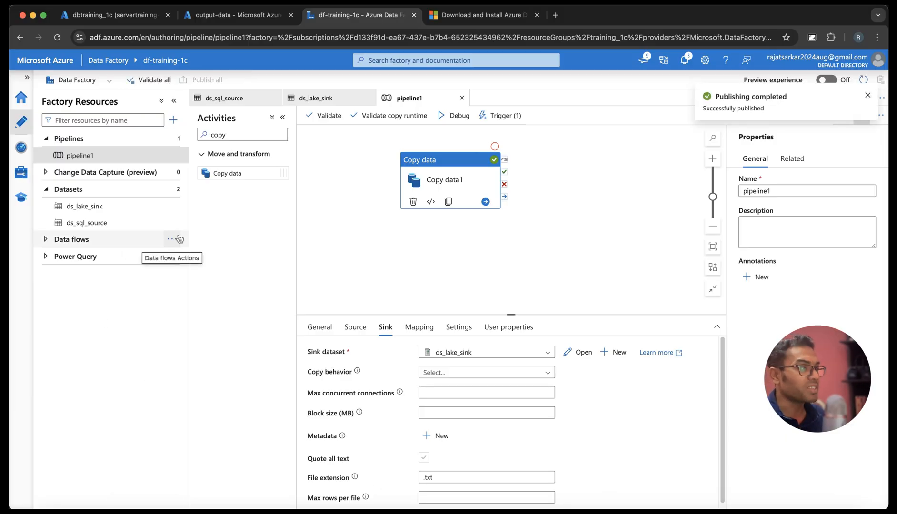
- Monitor the triggered pipeline runs of the data factory, refreshing the list repeatedly to look for a run of pipeline1
{"action": "left_click", "coordinate": [20, 148]}
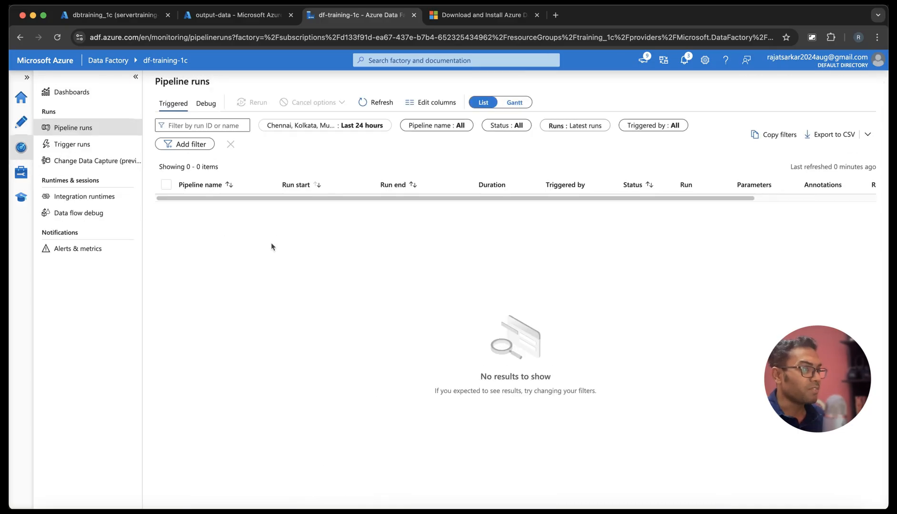
{"action": "left_click", "coordinate": [366, 106]}
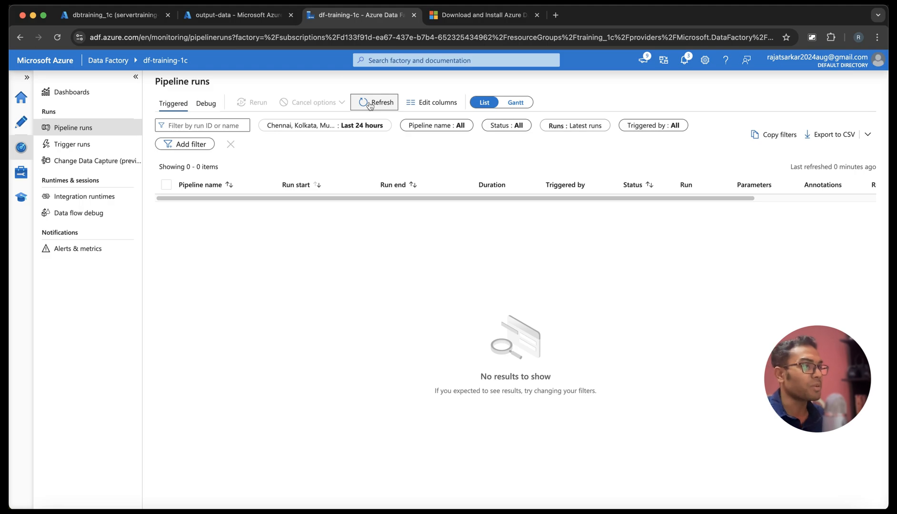
{"action": "left_click", "coordinate": [370, 104]}
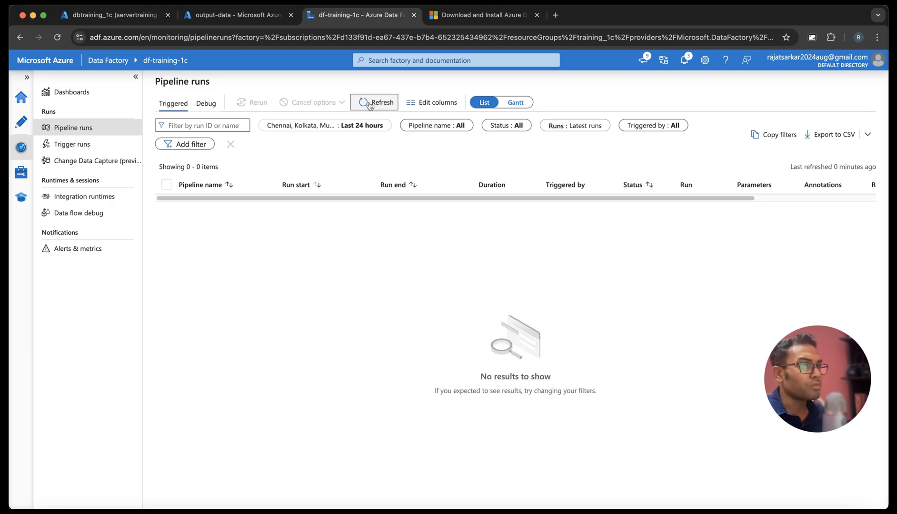
{"action": "left_click", "coordinate": [370, 104]}
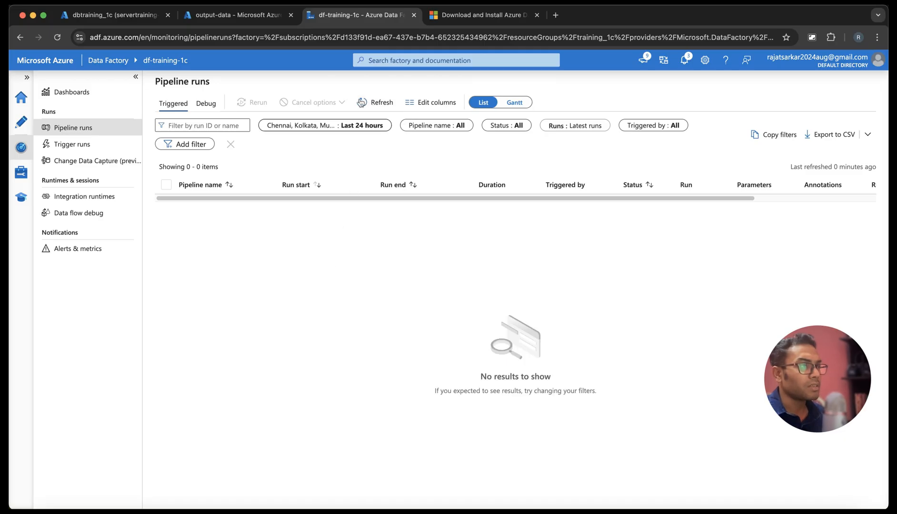
{"action": "left_click", "coordinate": [362, 102]}
{"action": "left_click", "coordinate": [362, 102]}
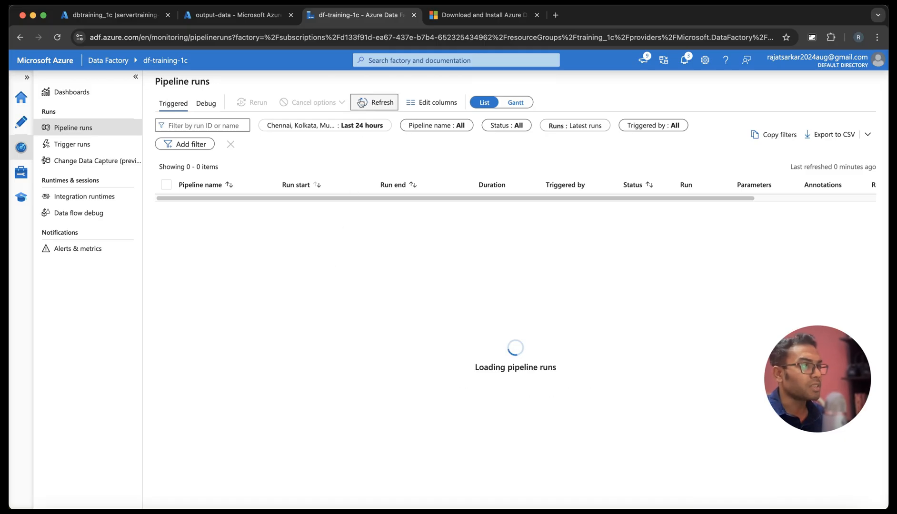
{"action": "left_click", "coordinate": [376, 104]}
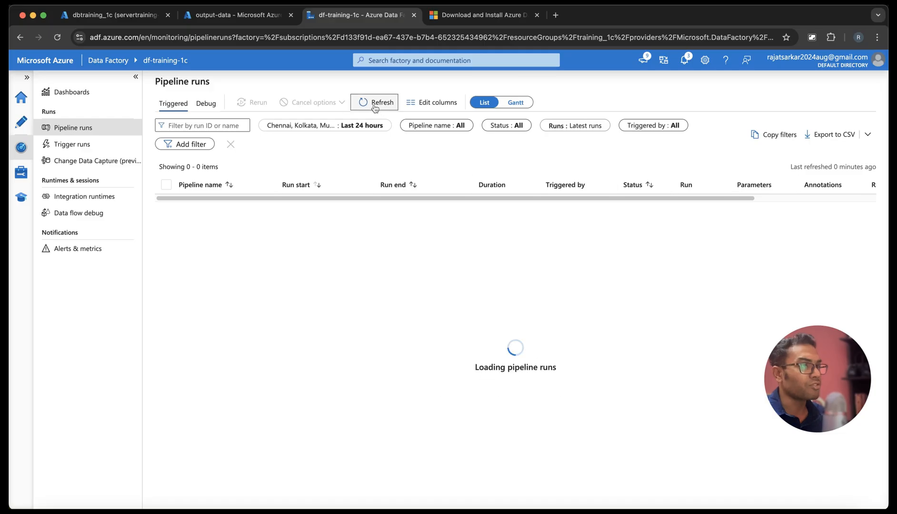
{"action": "left_click", "coordinate": [376, 104]}
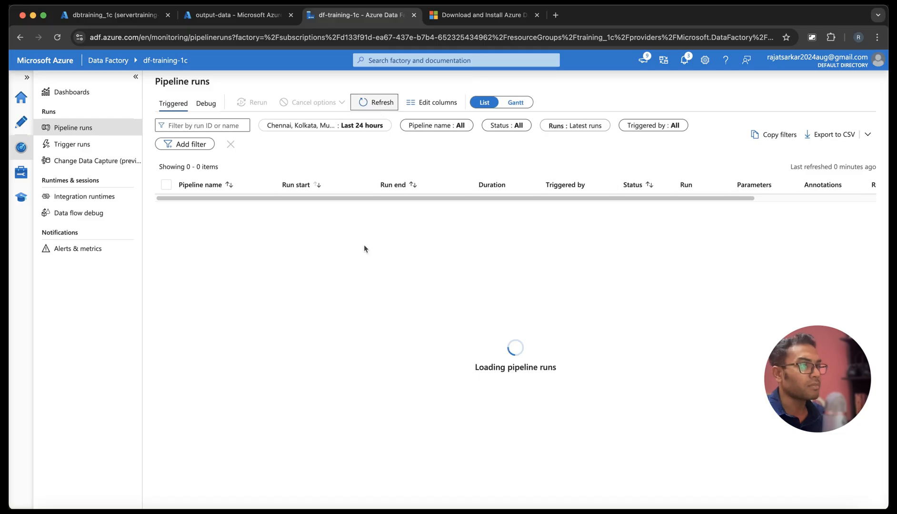
{"action": "left_click", "coordinate": [368, 104]}
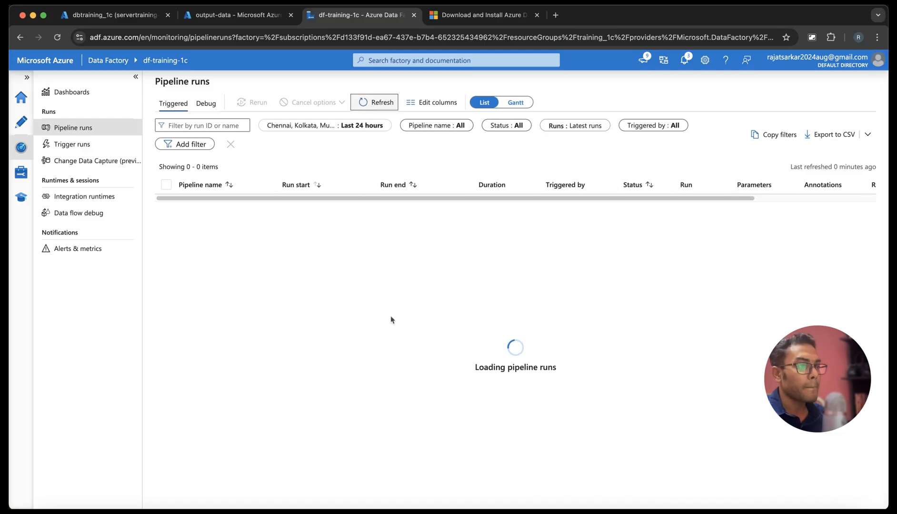
{"action": "left_click", "coordinate": [363, 104]}
{"action": "left_click", "coordinate": [363, 106]}
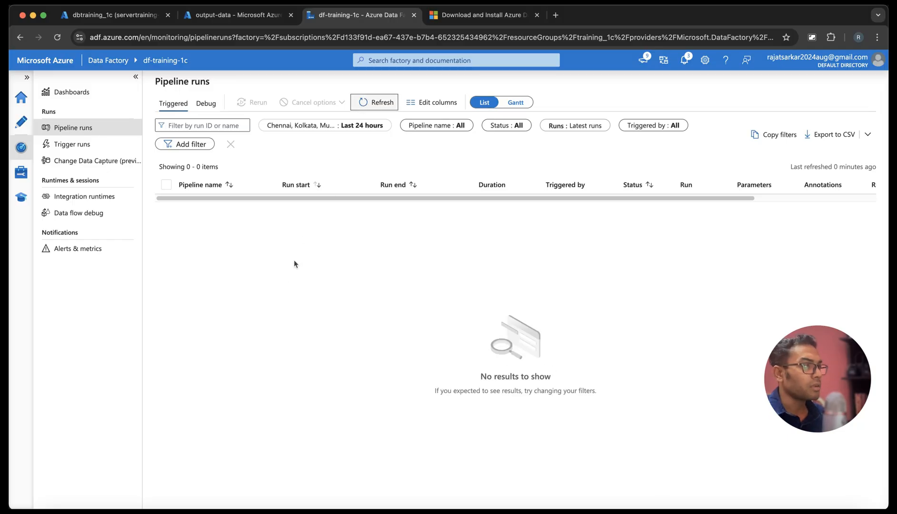
{"action": "left_click", "coordinate": [369, 103]}
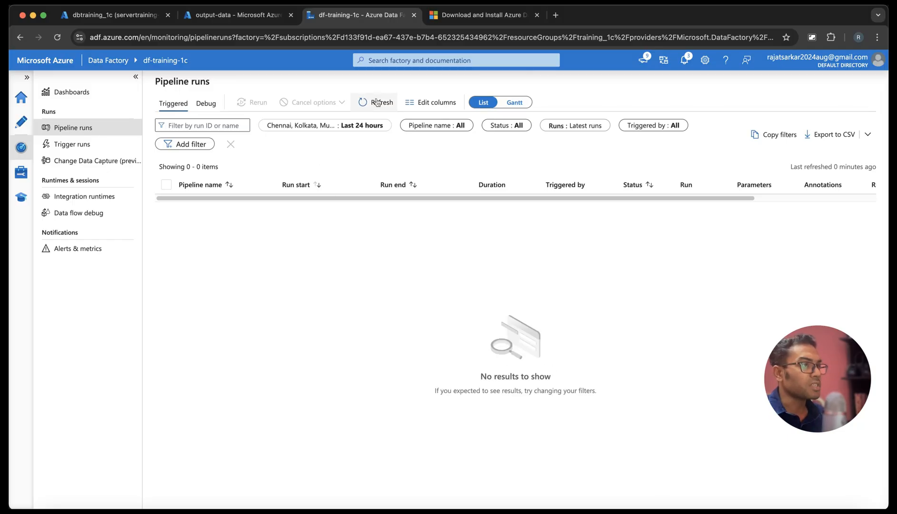
- Return to authoring pipeline1 and open its existing schedule trigger, trigger1, for editing
{"action": "left_click", "coordinate": [21, 122]}
{"action": "left_click", "coordinate": [571, 152]}
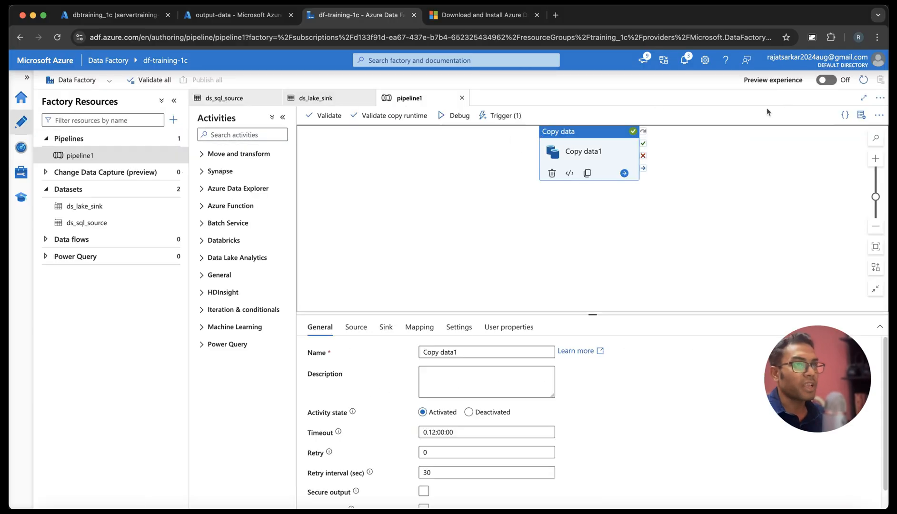
{"action": "left_click", "coordinate": [21, 147]}
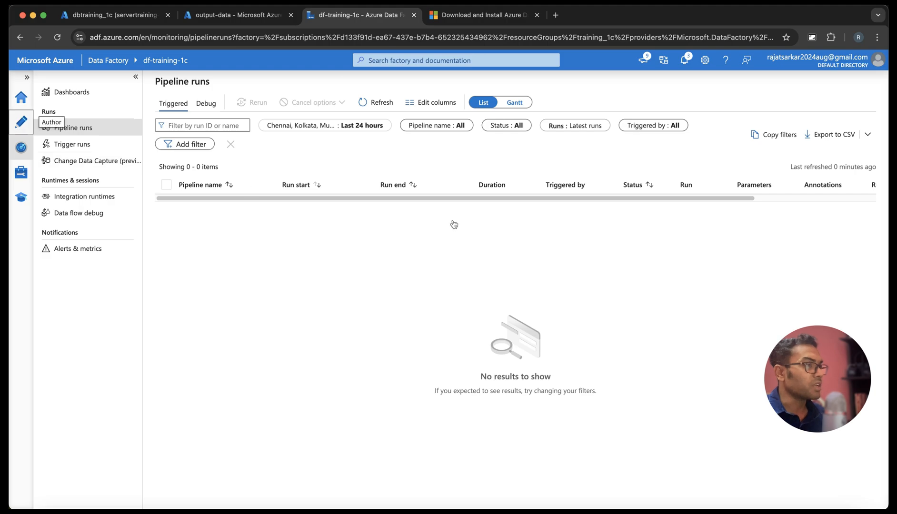
{"action": "left_click", "coordinate": [20, 122]}
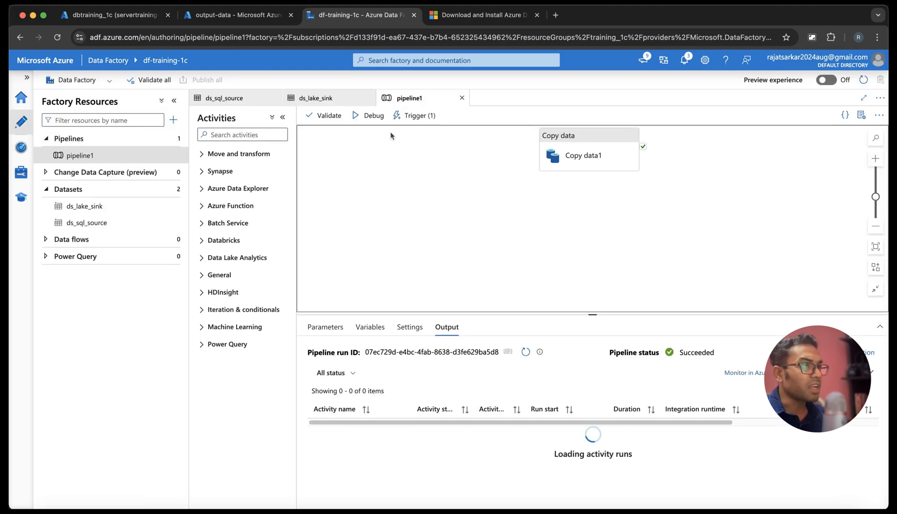
{"action": "left_click", "coordinate": [581, 154]}
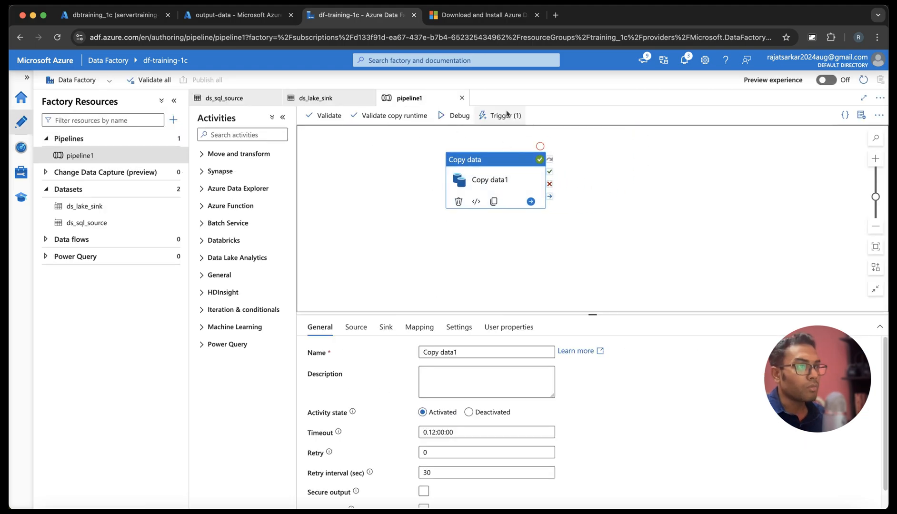
{"action": "left_click", "coordinate": [507, 116]}
{"action": "left_click", "coordinate": [490, 149]}
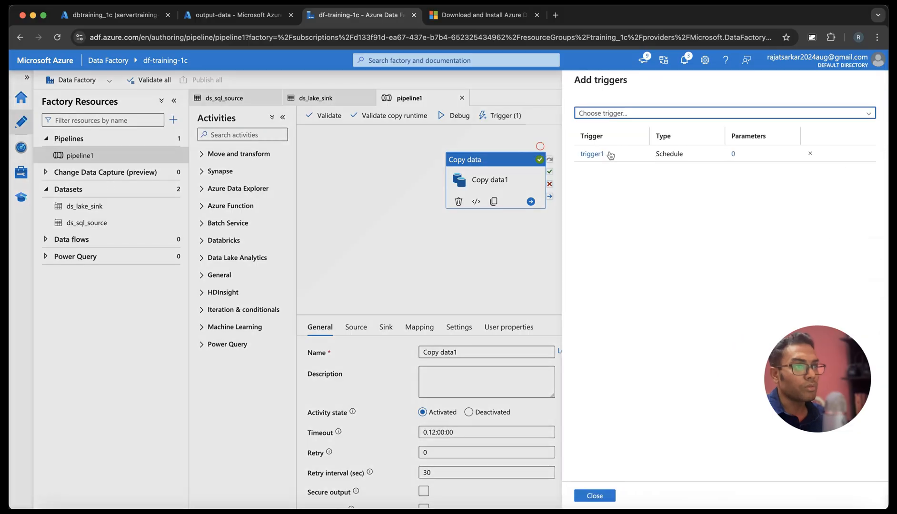
{"action": "left_click", "coordinate": [594, 153]}
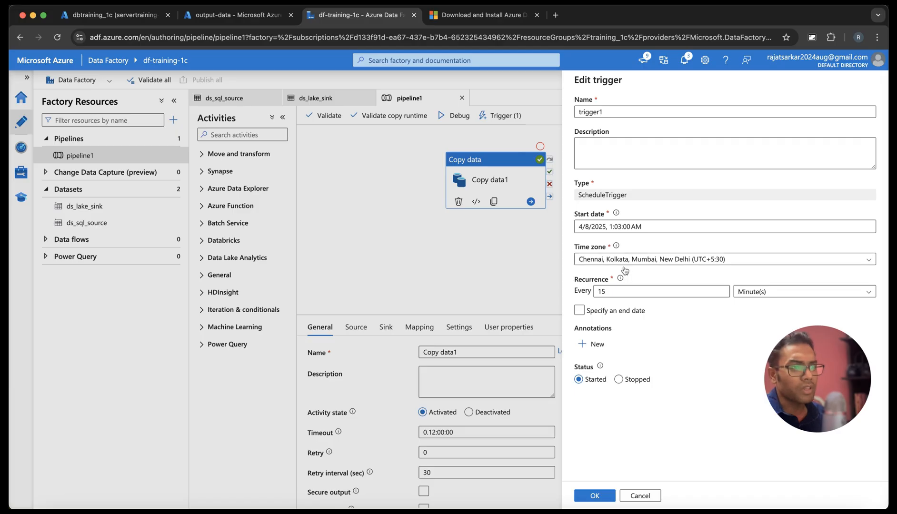
- Set trigger1's start date to 4/8/2025, 1:05:00 AM, then save and publish the trigger change
{"action": "left_click", "coordinate": [617, 228]}
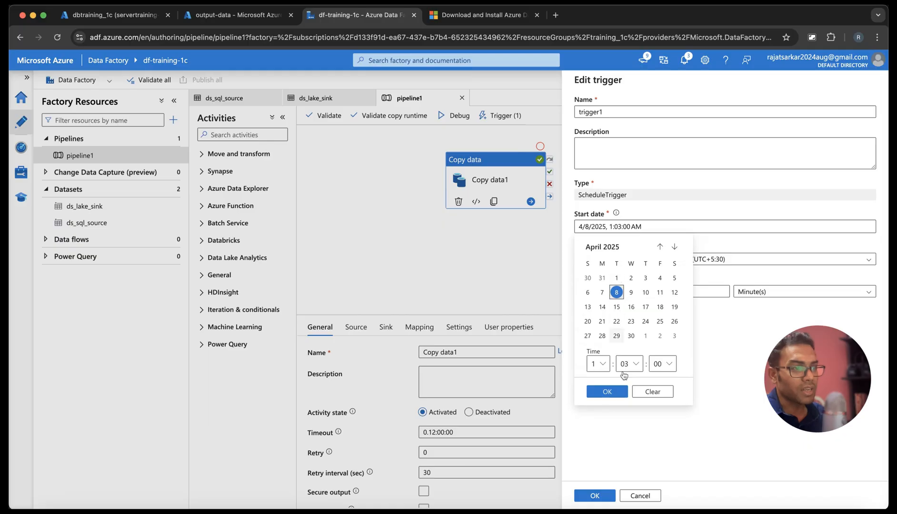
{"action": "left_click", "coordinate": [636, 366]}
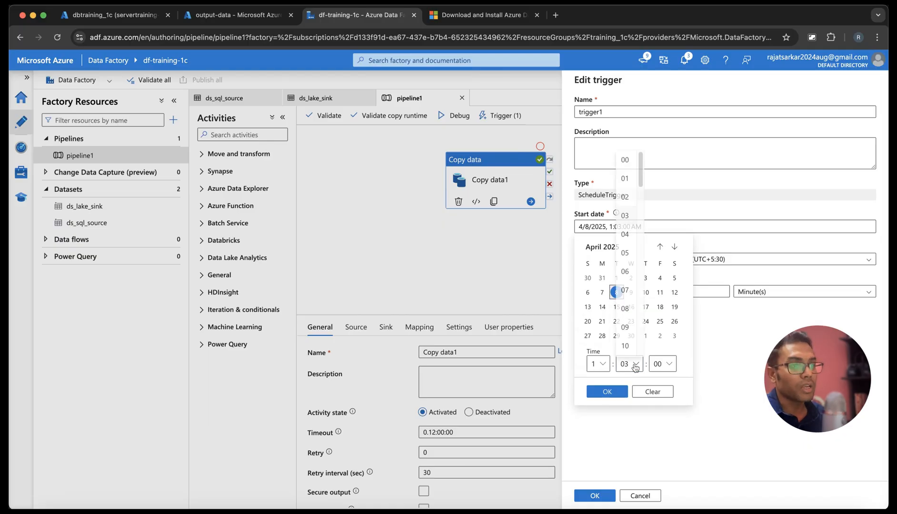
{"action": "left_click", "coordinate": [626, 251]}
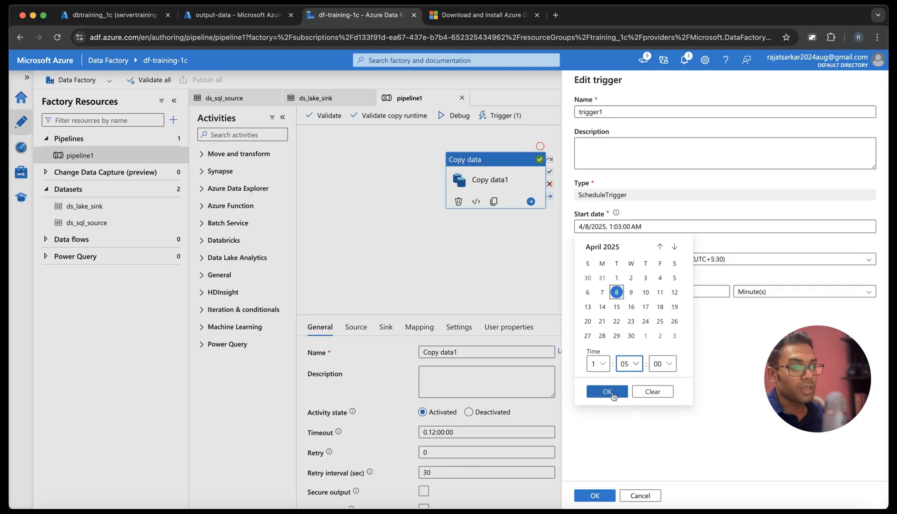
{"action": "left_click", "coordinate": [612, 393]}
{"action": "left_click", "coordinate": [595, 496]}
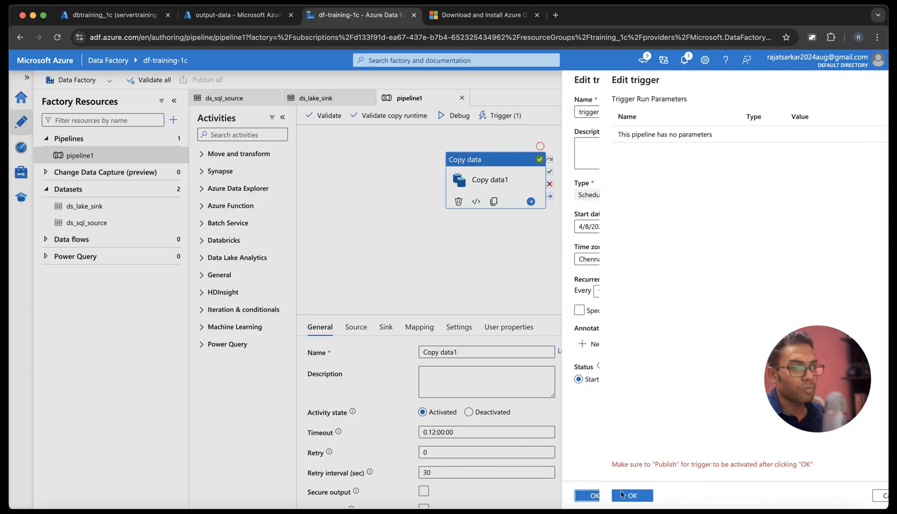
{"action": "left_click", "coordinate": [596, 496]}
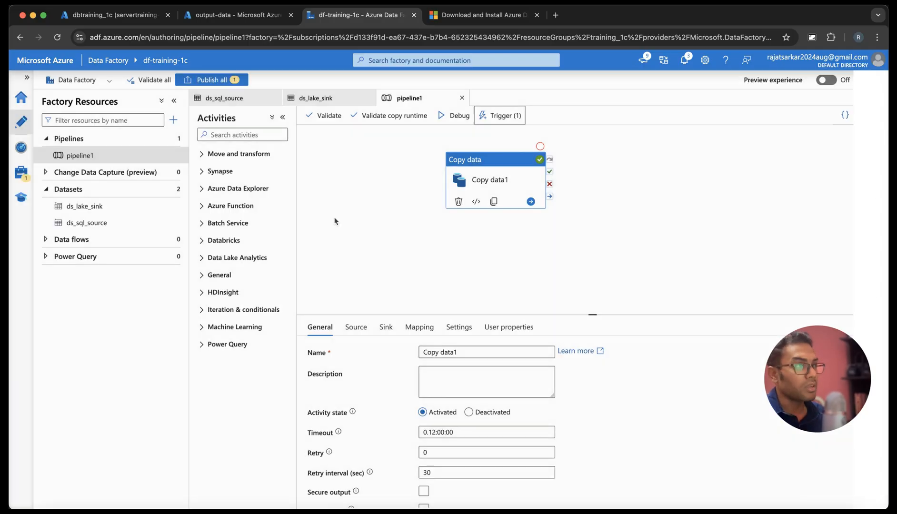
{"action": "left_click", "coordinate": [212, 80]}
{"action": "left_click", "coordinate": [594, 496]}
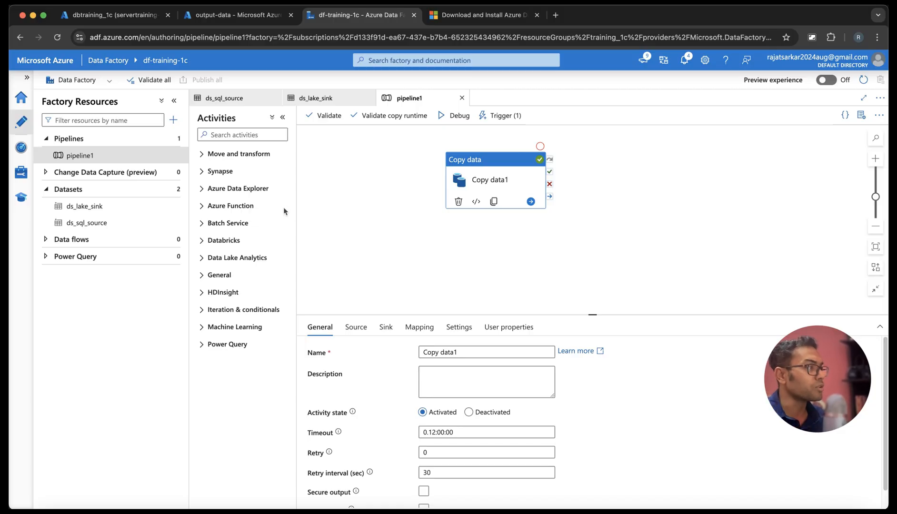
- Check the status of the pipeline1 run started by trigger1 in the triggered pipeline runs, refreshing until it finishes
{"action": "left_click", "coordinate": [21, 147]}
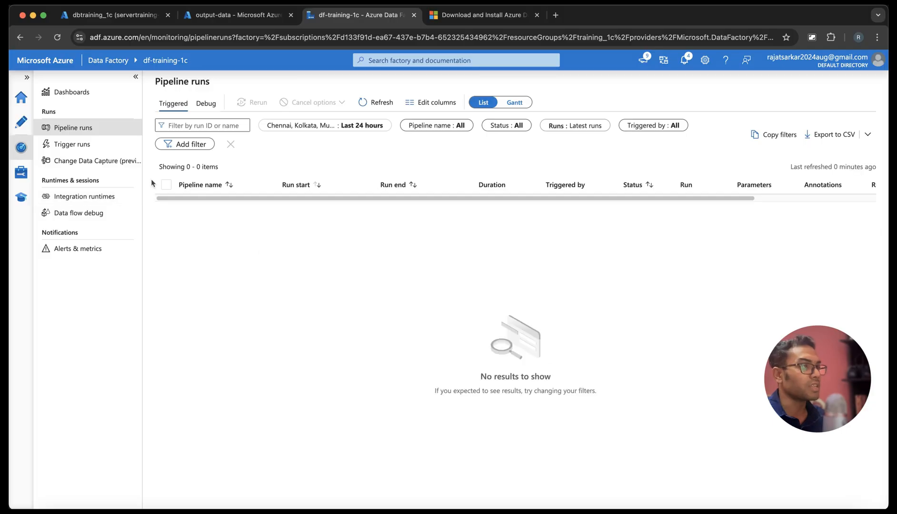
{"action": "left_click", "coordinate": [376, 101]}
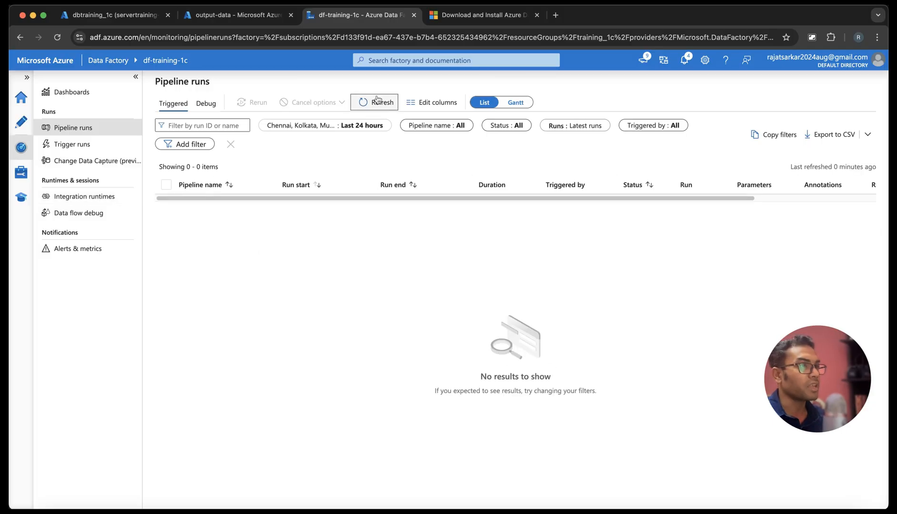
{"action": "left_click", "coordinate": [381, 102]}
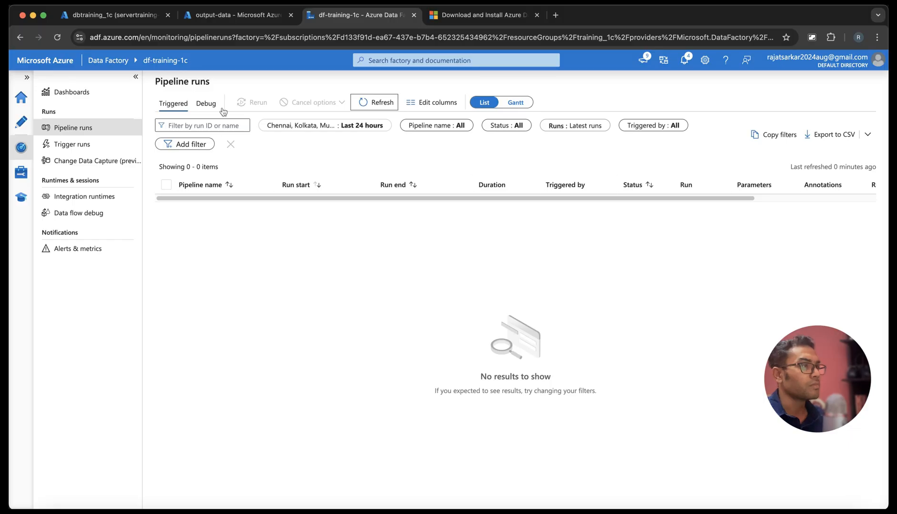
{"action": "left_click", "coordinate": [374, 103]}
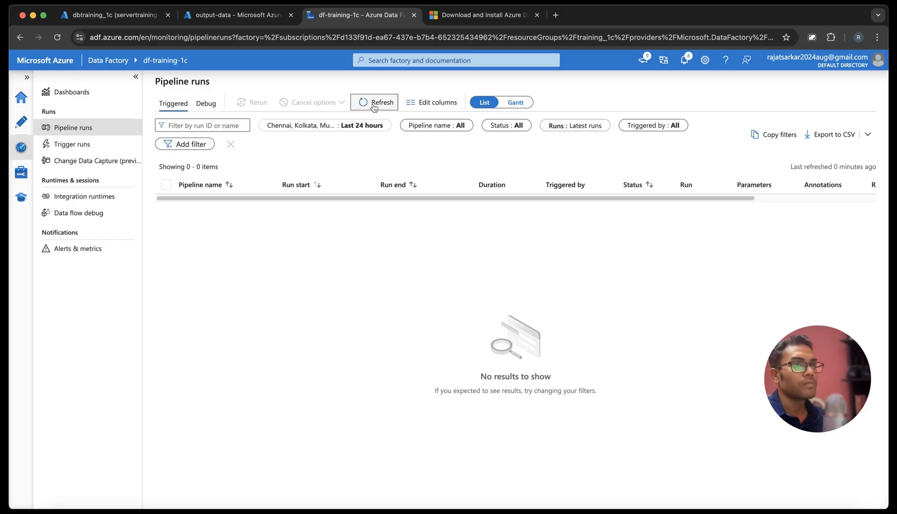
{"action": "left_click", "coordinate": [374, 103]}
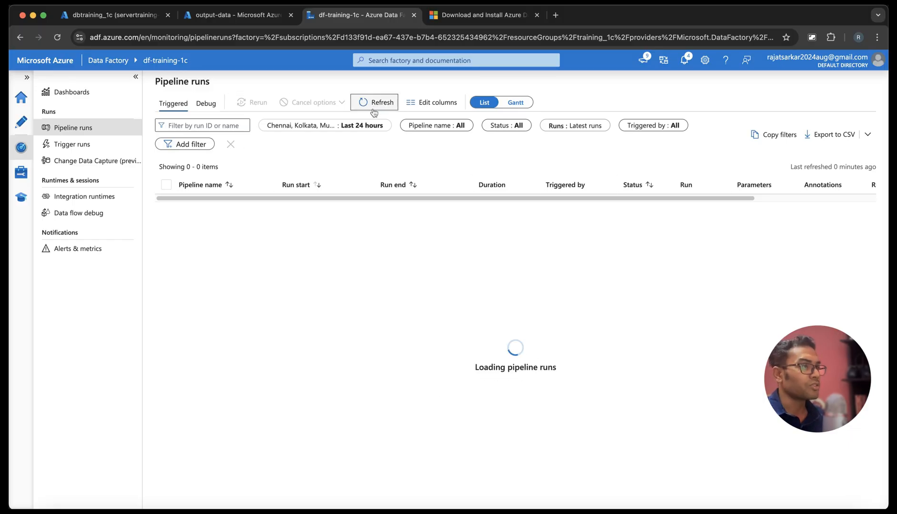
{"action": "left_click", "coordinate": [375, 104]}
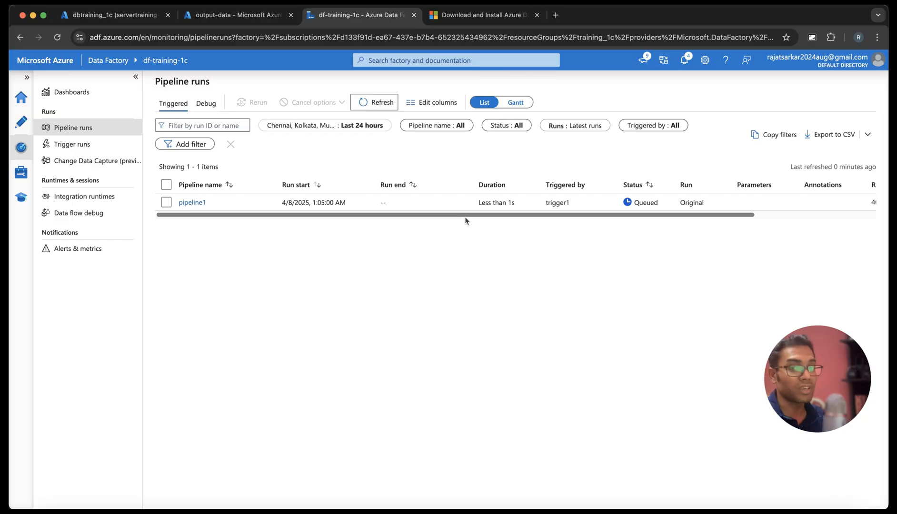
{"action": "left_click", "coordinate": [377, 106]}
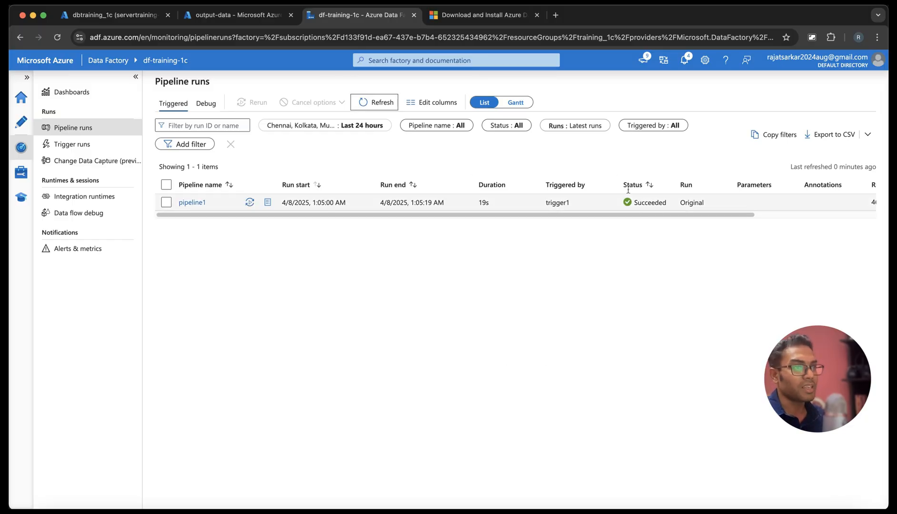
- Switch to the Azure portal, refresh the output-data container and view the contents of dbo.export.txt
{"action": "left_click", "coordinate": [238, 15]}
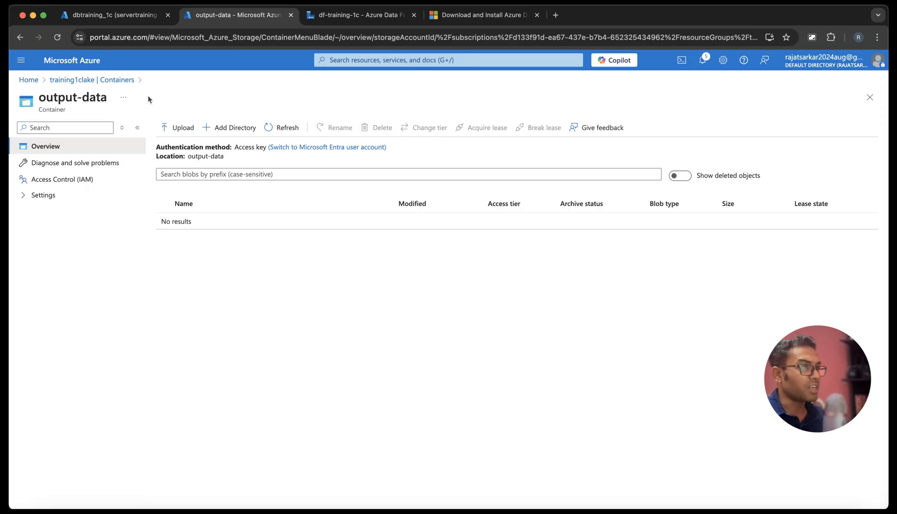
{"action": "left_click", "coordinate": [286, 127]}
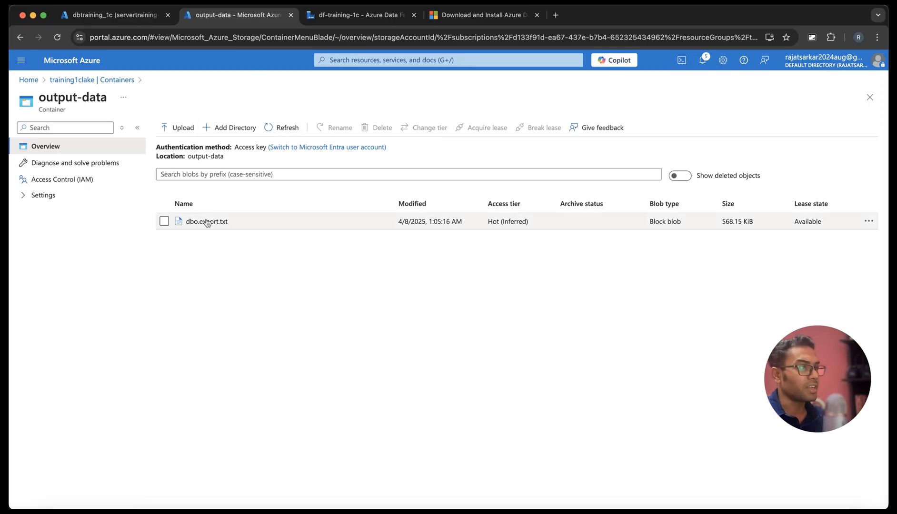
{"action": "left_click", "coordinate": [207, 222]}
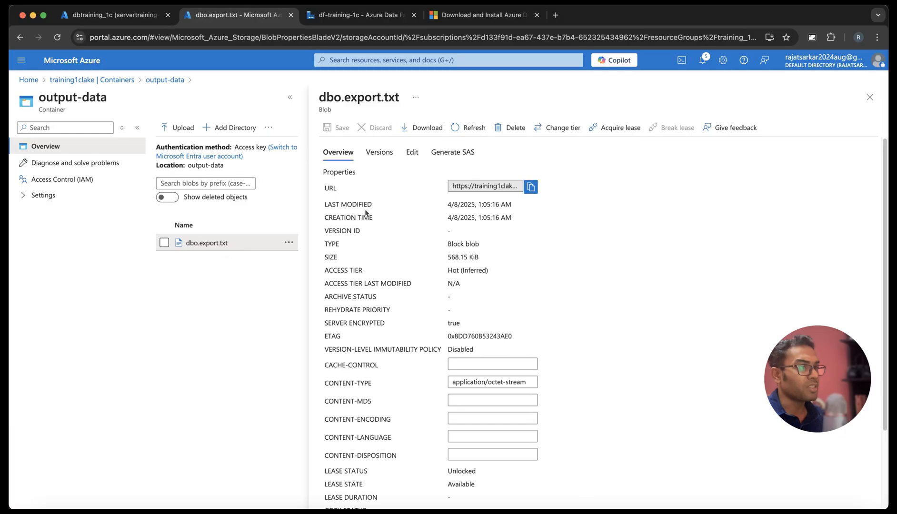
{"action": "left_click", "coordinate": [412, 153]}
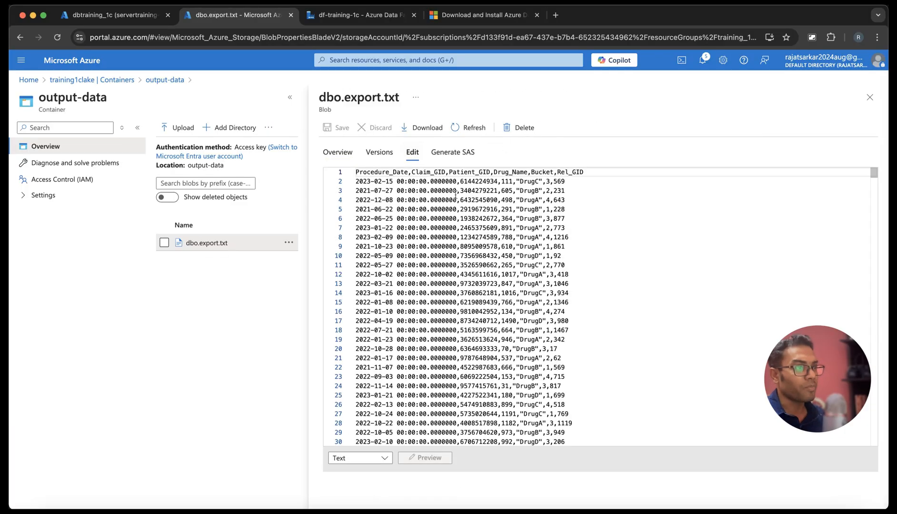